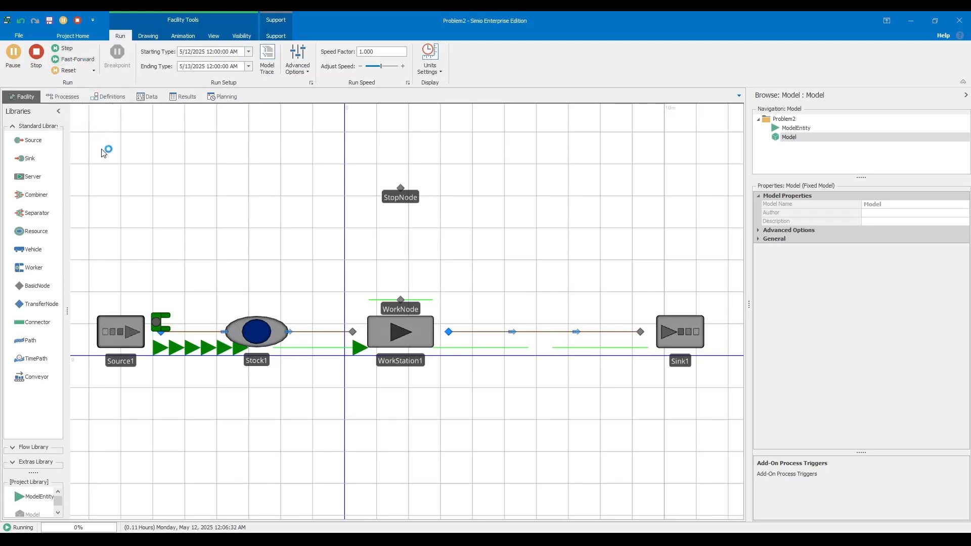
- Fast-forward the simulation to the end of its 24-hour run and open the results
click(78, 59)
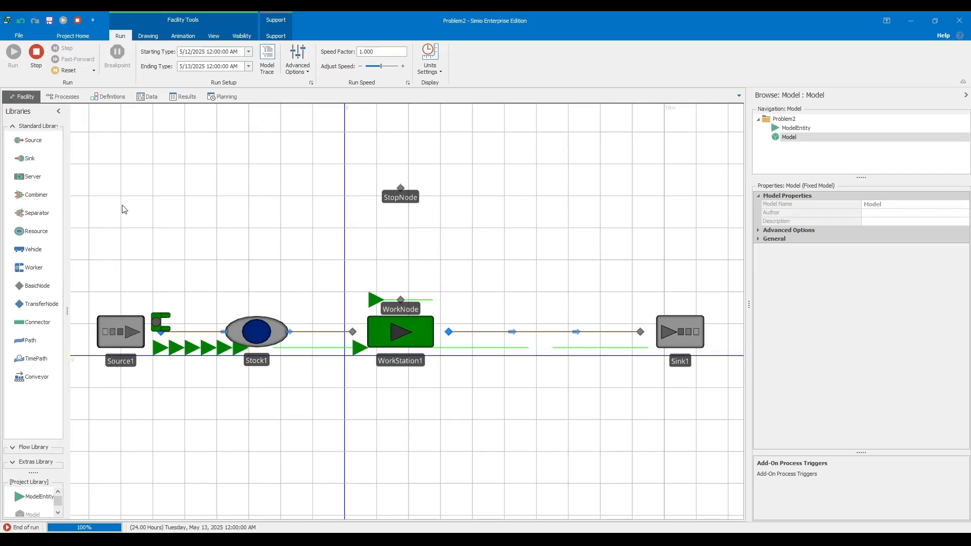
click(183, 97)
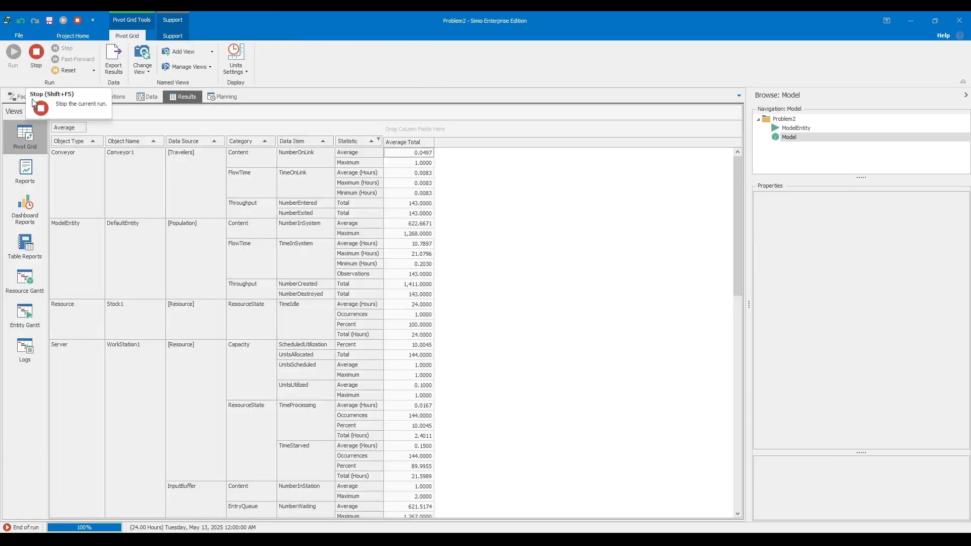
- Return to Facility, stop and reset the finished run, and scroll the practice PDF to page 2
click(39, 56)
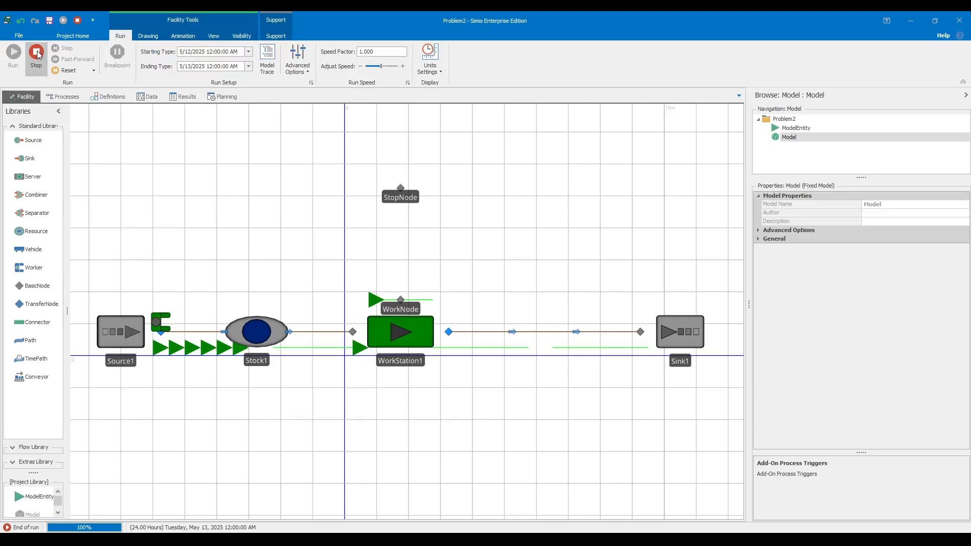
click(36, 53)
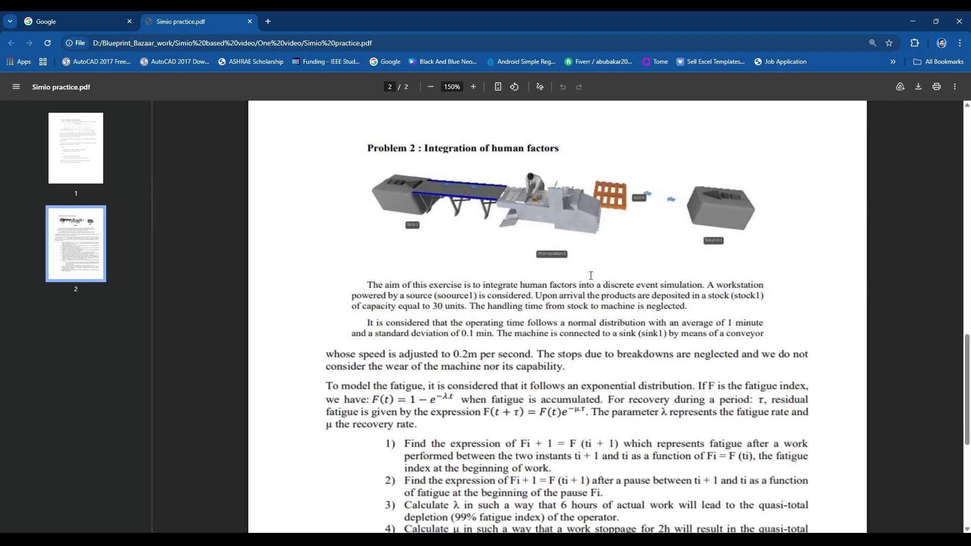
scroll(591, 276, down, 1)
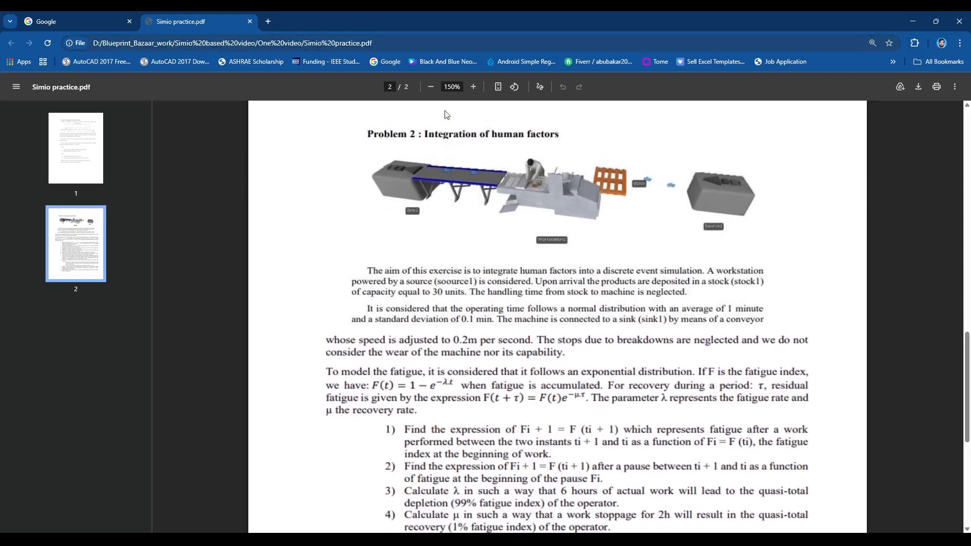
drag(425, 134, 568, 134)
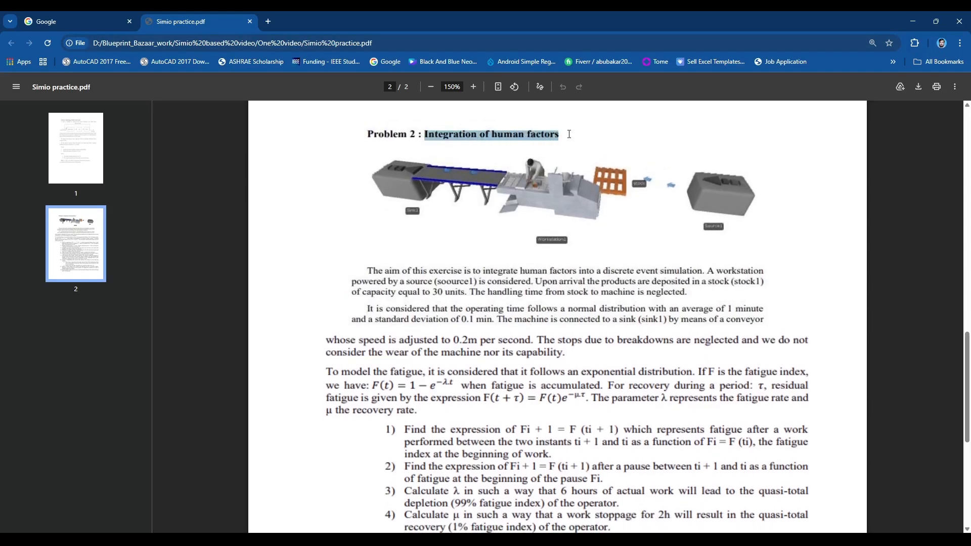
drag(422, 134, 366, 136)
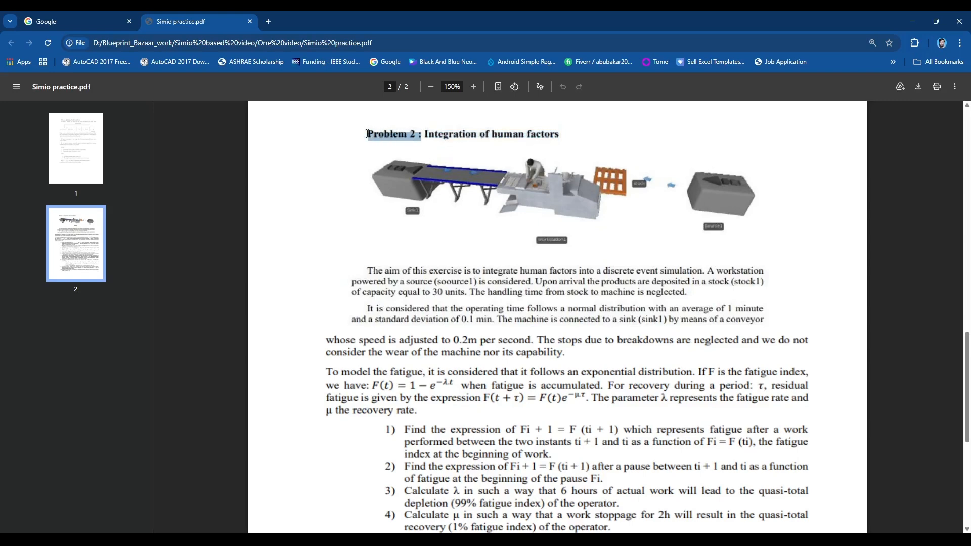
scroll(458, 188, down, 1)
scroll(516, 186, up, 1)
drag(567, 241, 544, 245)
click(474, 87)
click(473, 86)
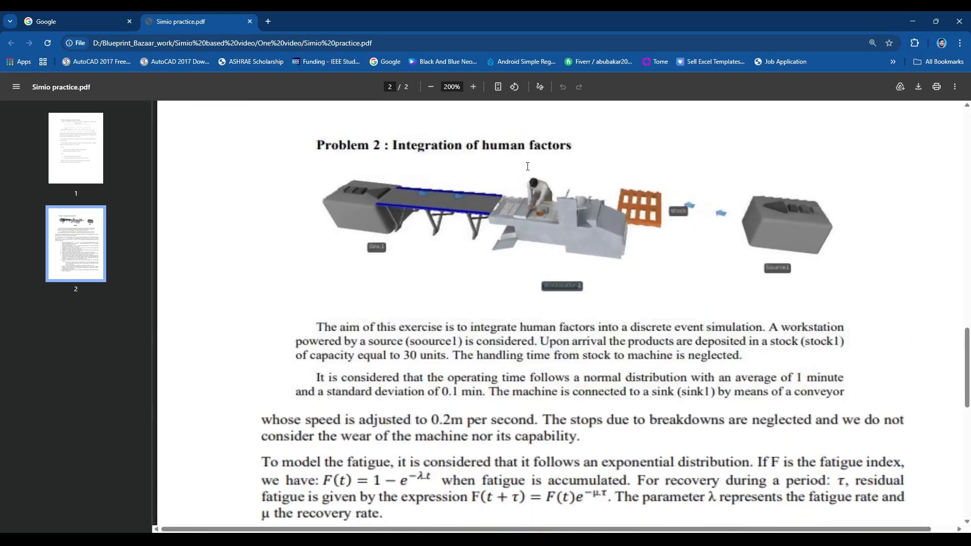
click(604, 283)
scroll(657, 232, down, 4)
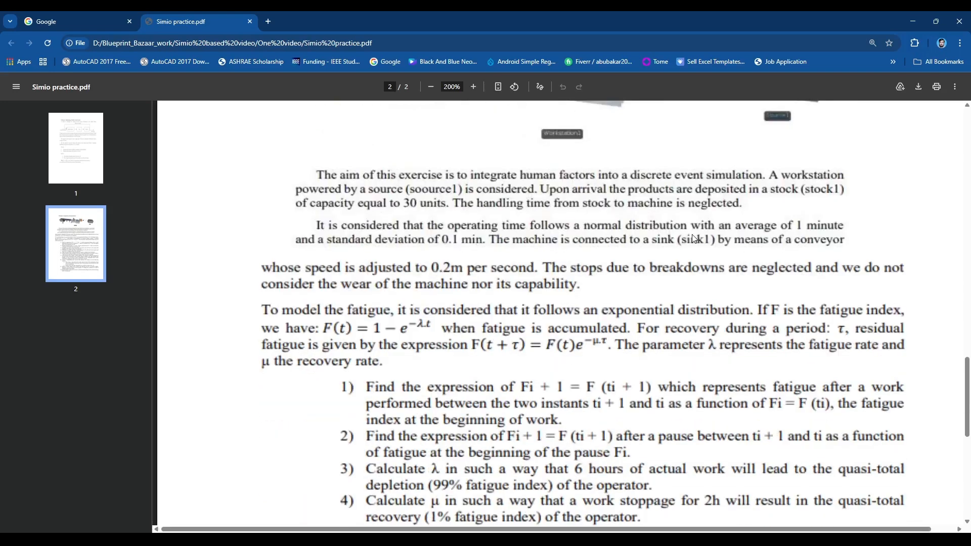
scroll(591, 217, up, 1)
drag(315, 175, 736, 204)
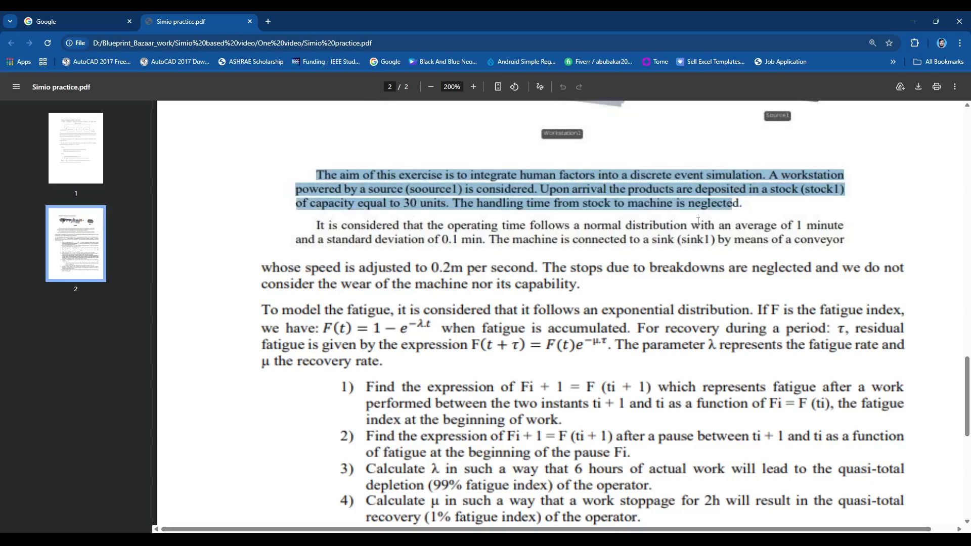
click(409, 235)
drag(450, 205, 312, 204)
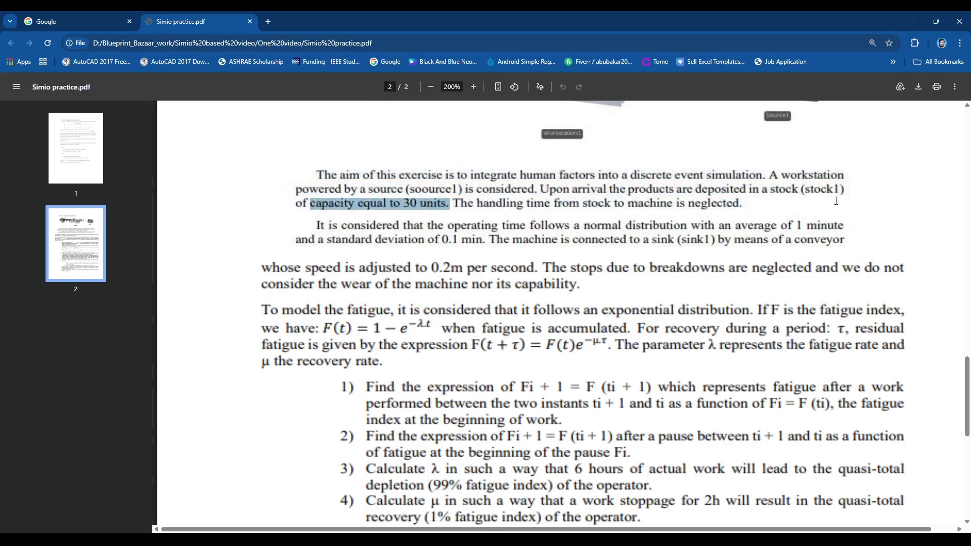
click(458, 195)
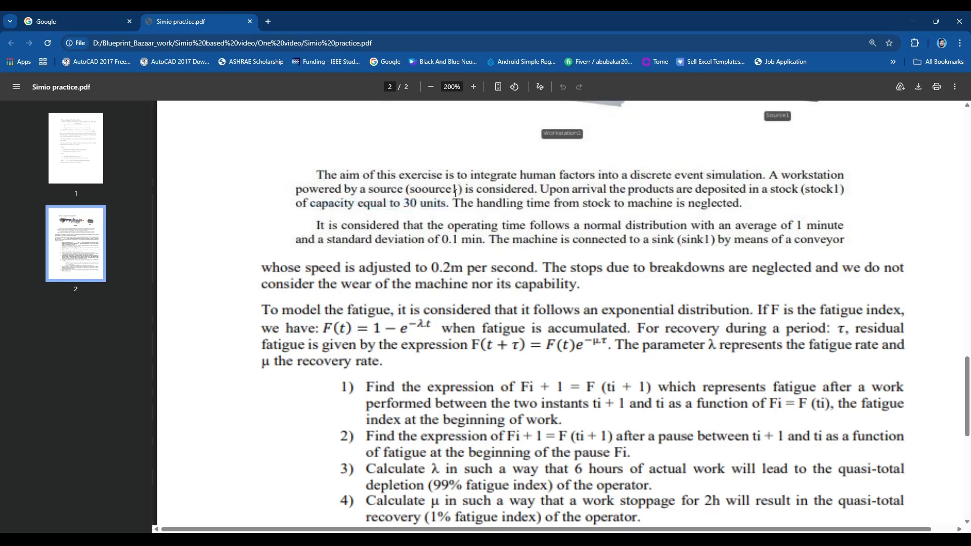
drag(459, 188, 361, 187)
click(581, 188)
drag(694, 190, 839, 192)
click(496, 205)
drag(486, 203, 742, 210)
scroll(527, 245, down, 1)
click(454, 197)
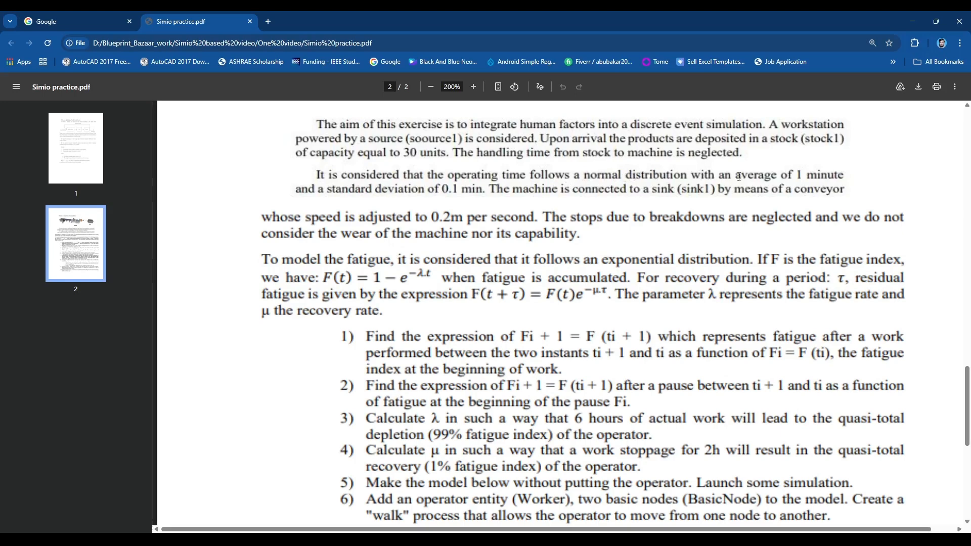
drag(576, 175, 859, 166)
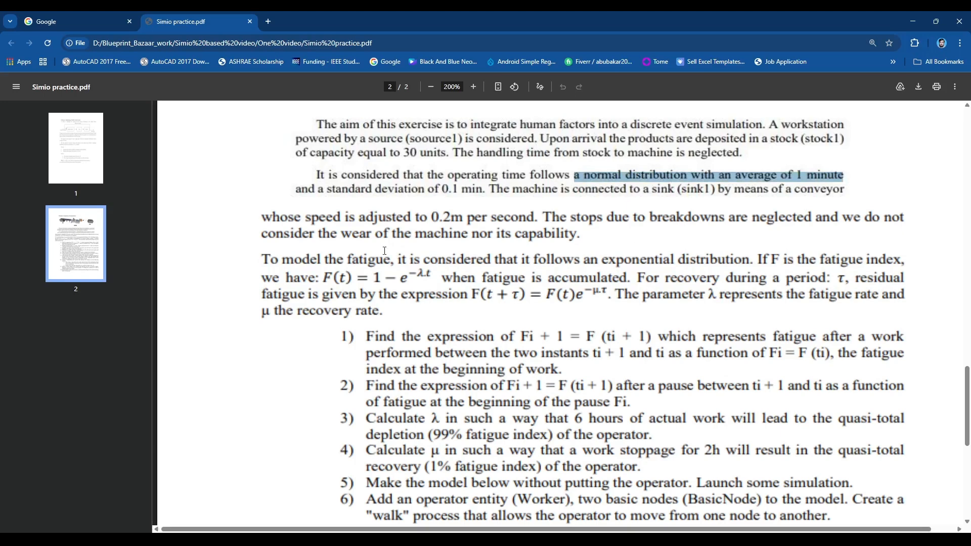
drag(296, 190, 488, 195)
scroll(585, 157, down, 1)
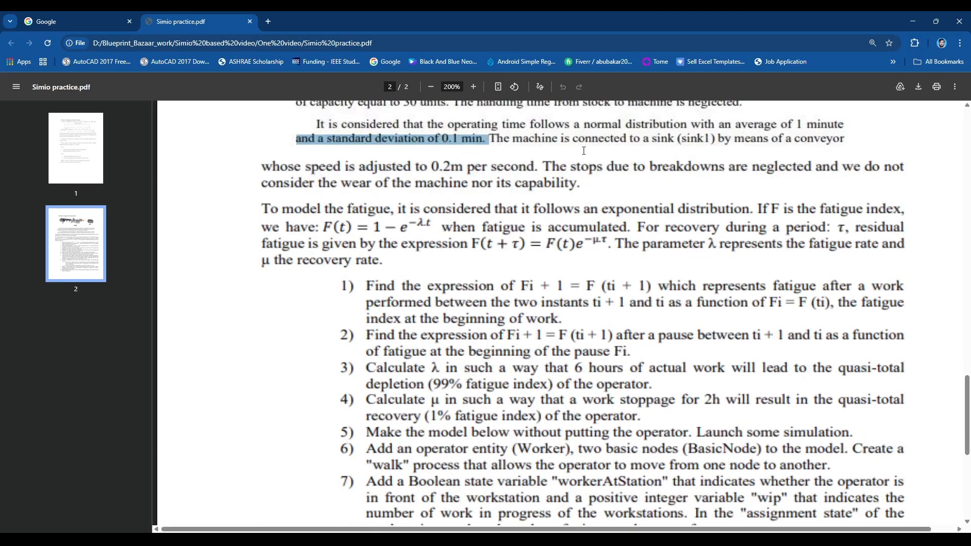
drag(514, 139, 854, 152)
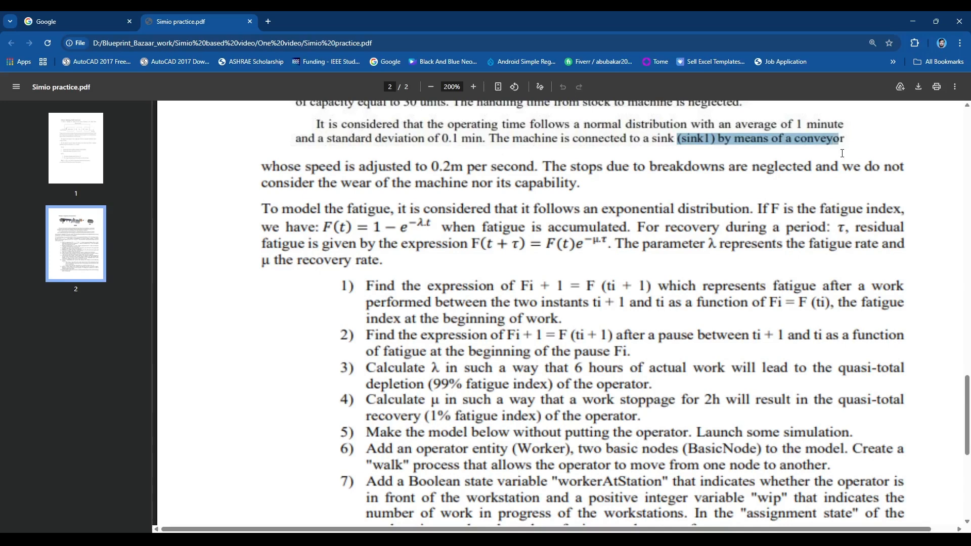
scroll(583, 175, down, 1)
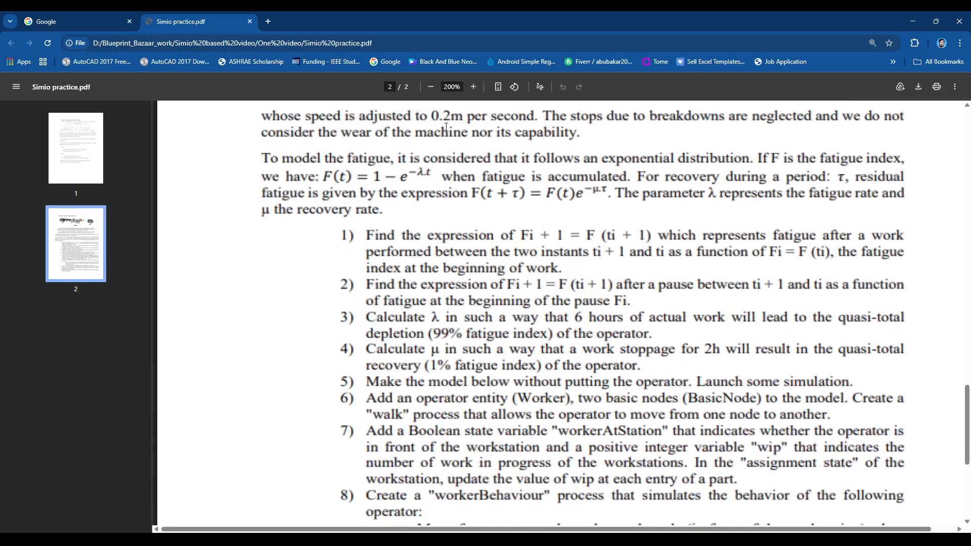
scroll(446, 127, up, 1)
drag(261, 167, 540, 171)
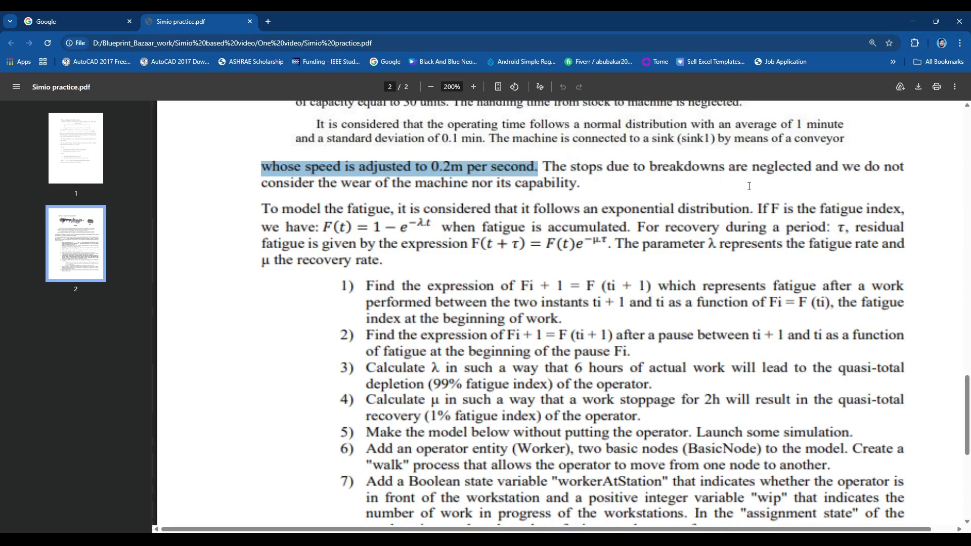
scroll(738, 203, up, 1)
drag(752, 220, 823, 219)
drag(571, 219, 816, 220)
scroll(426, 223, down, 2)
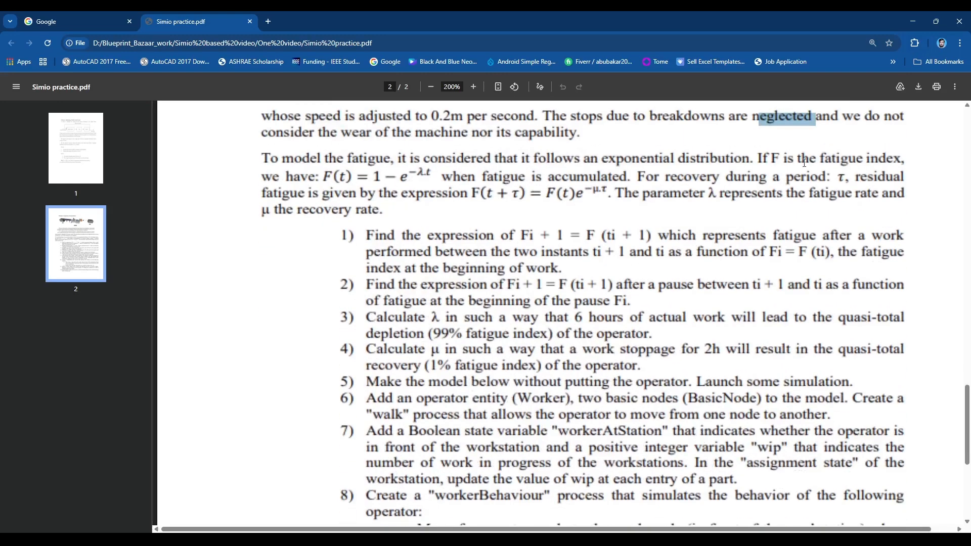
drag(850, 117, 905, 118)
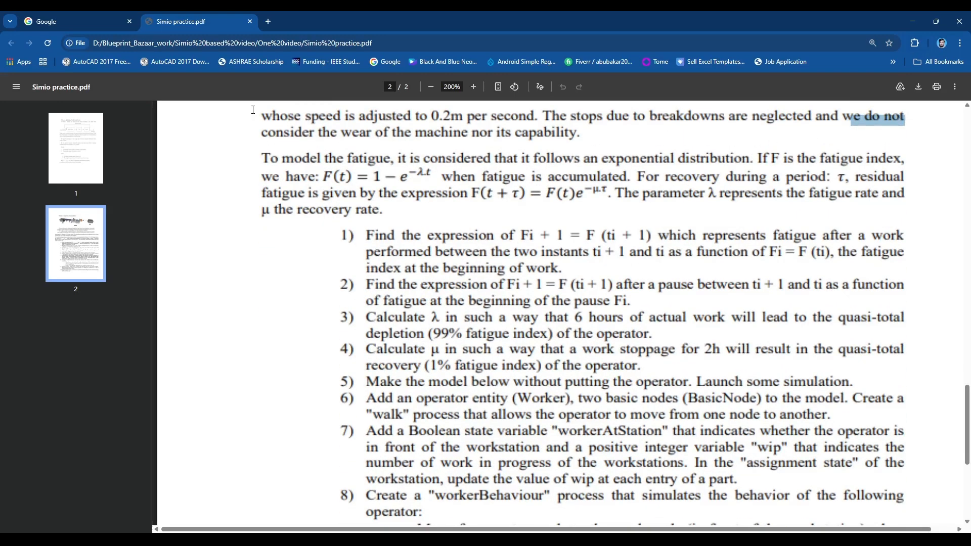
drag(268, 133, 579, 134)
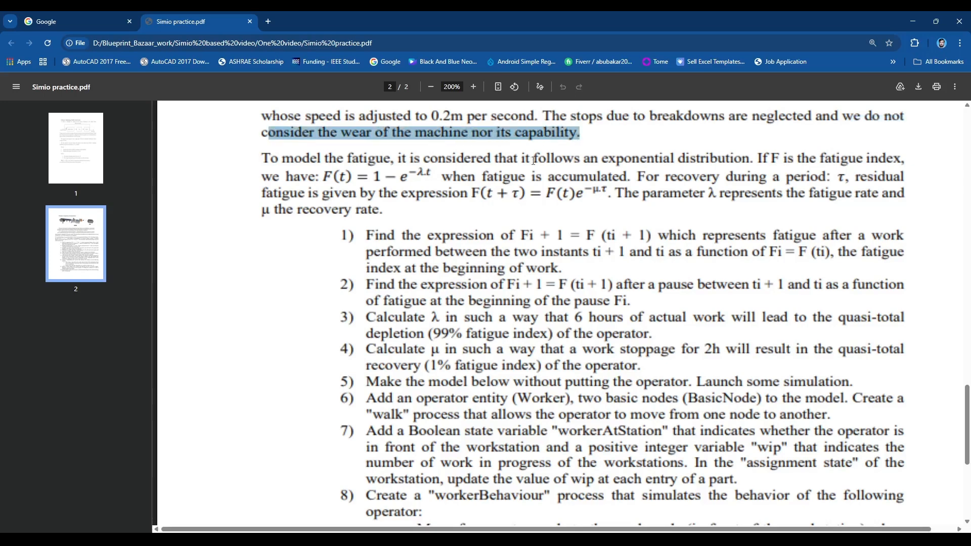
click(332, 173)
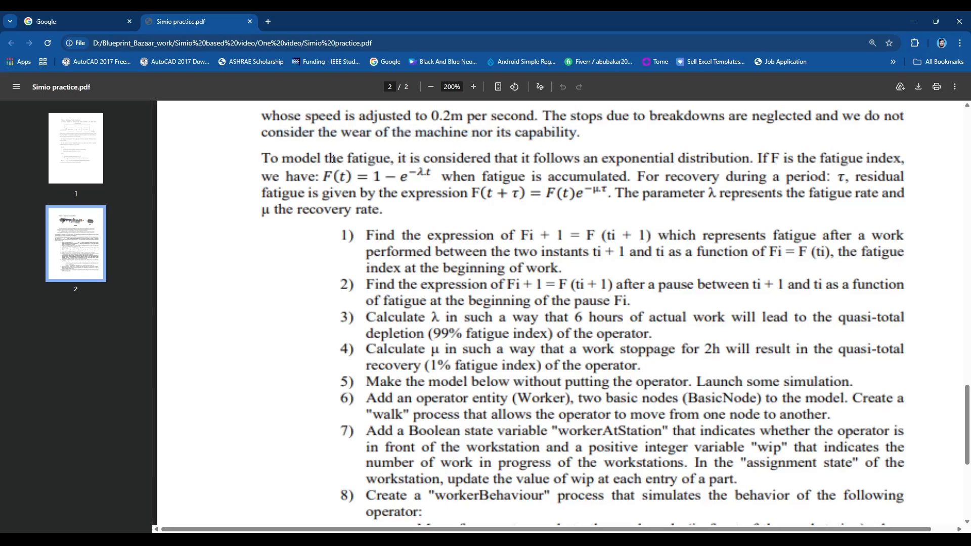
drag(282, 160, 390, 164)
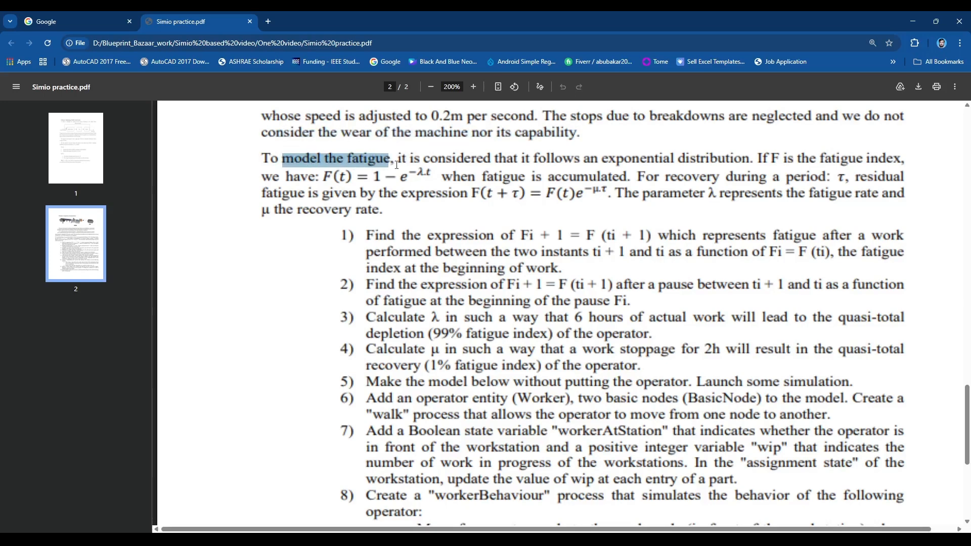
drag(599, 159, 749, 154)
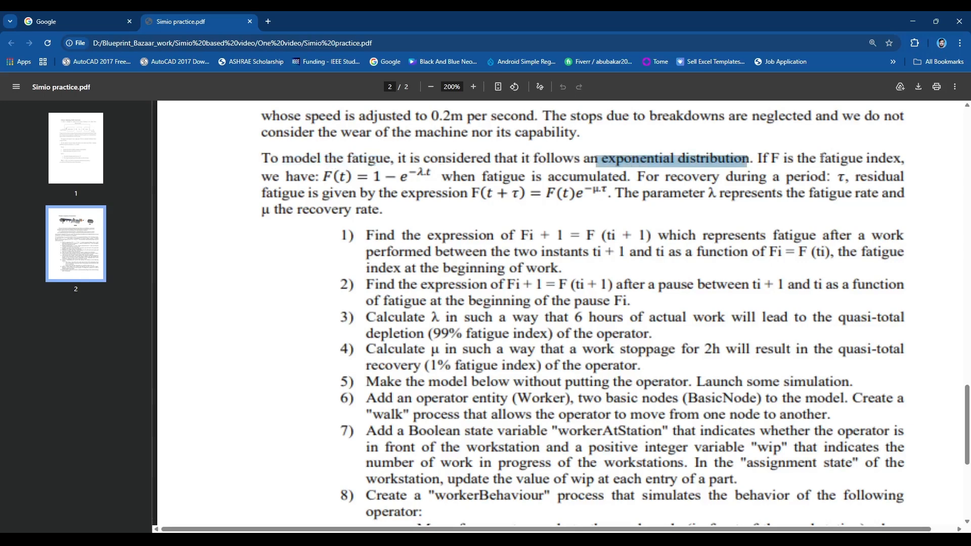
drag(768, 158, 942, 149)
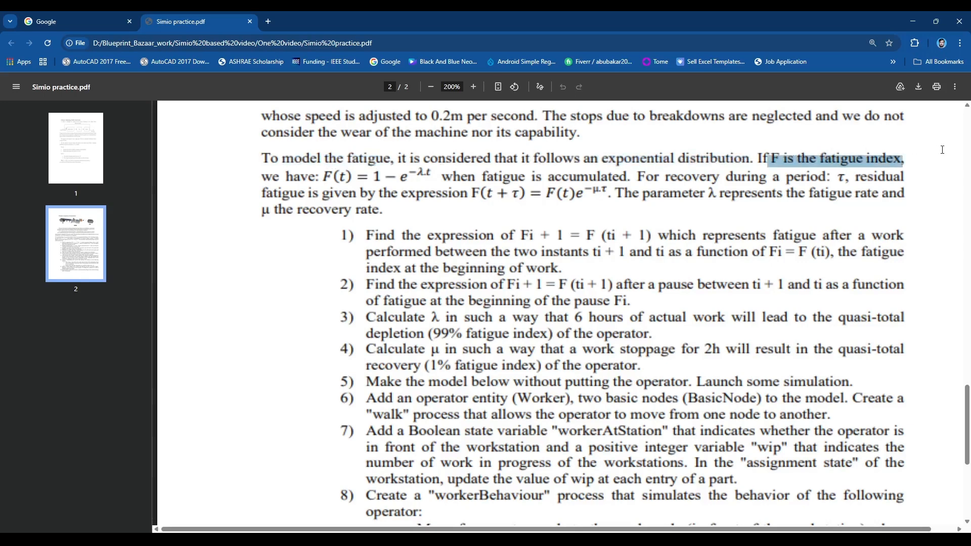
drag(323, 176, 438, 177)
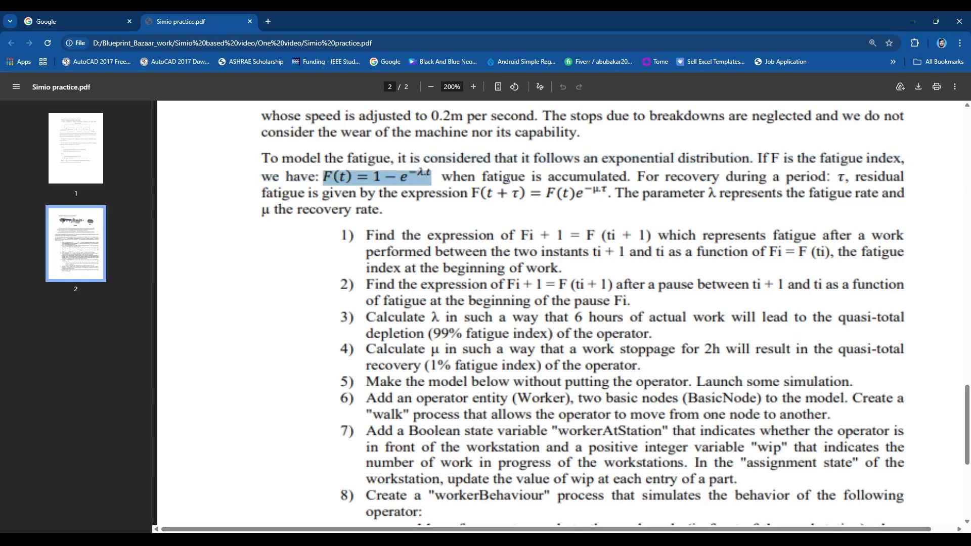
drag(535, 178, 634, 183)
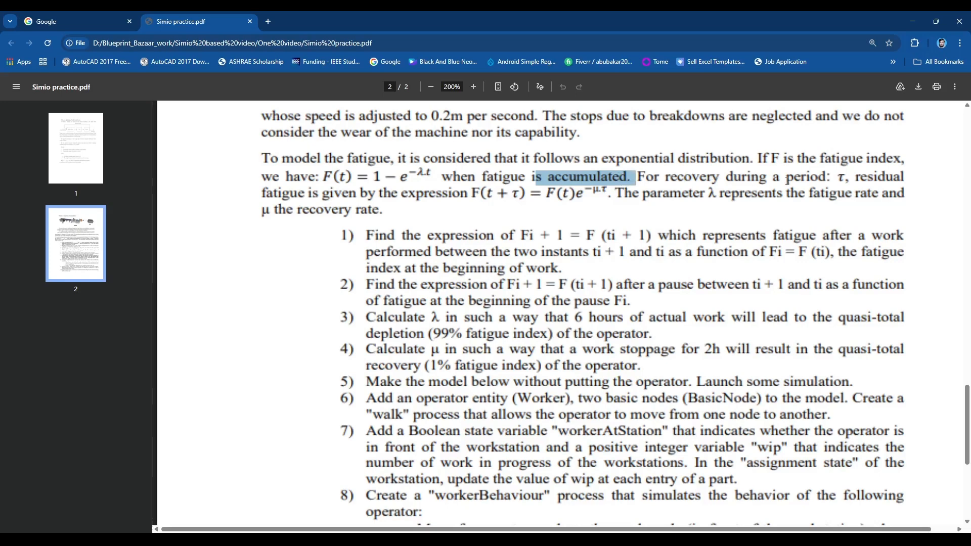
drag(837, 177, 905, 204)
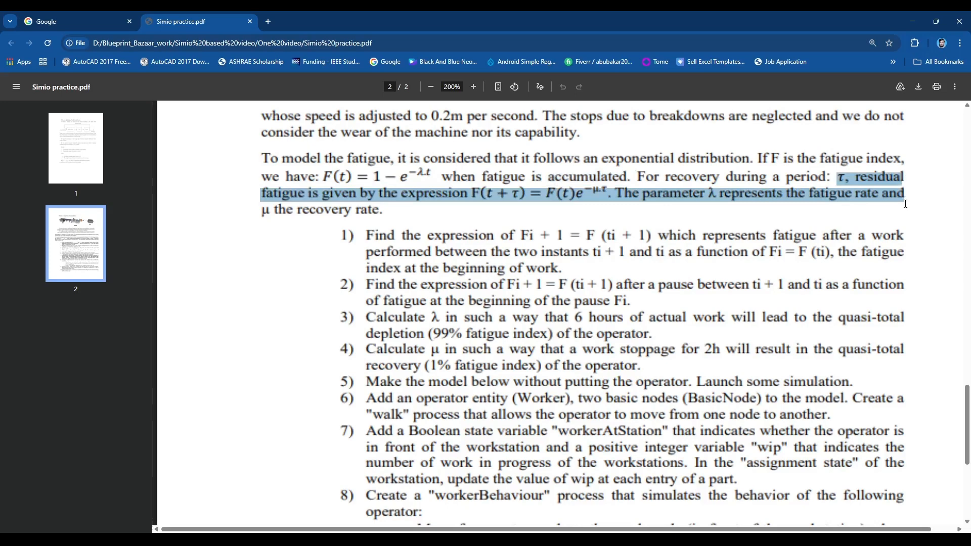
scroll(410, 217, down, 2)
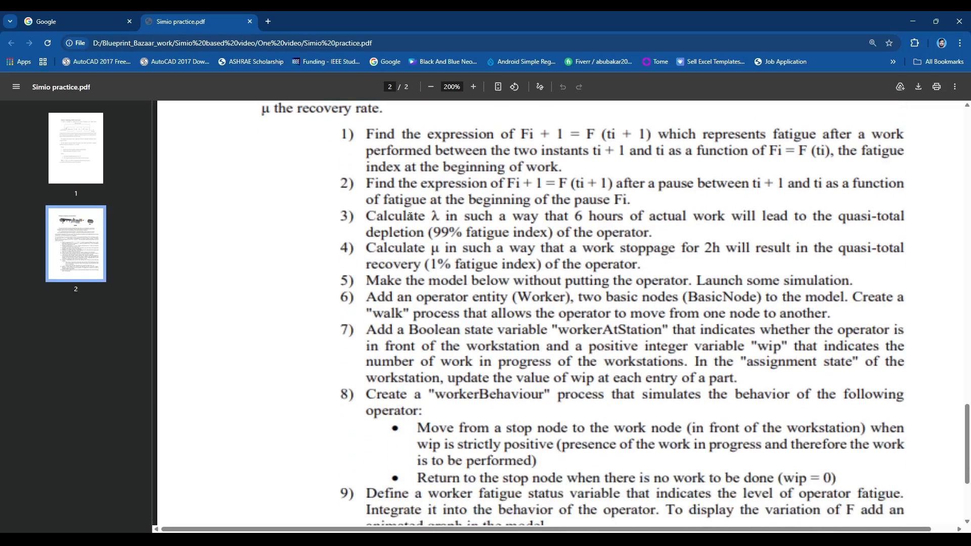
drag(522, 137, 764, 144)
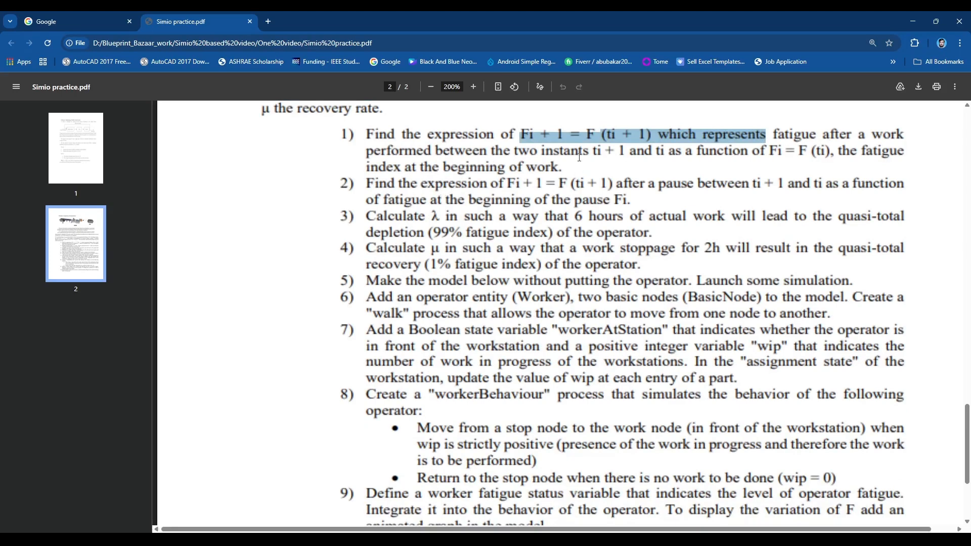
drag(589, 151, 641, 153)
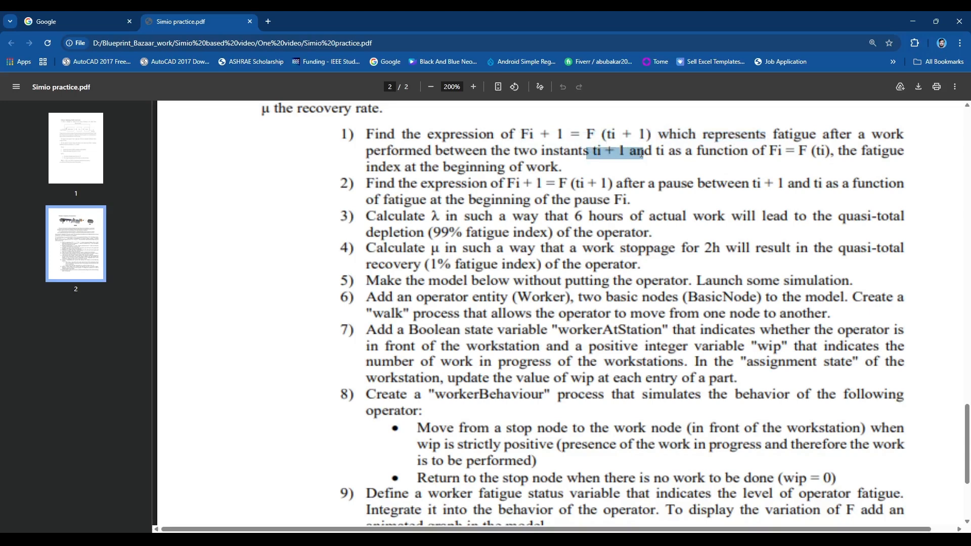
drag(765, 151, 830, 151)
scroll(519, 188, down, 1)
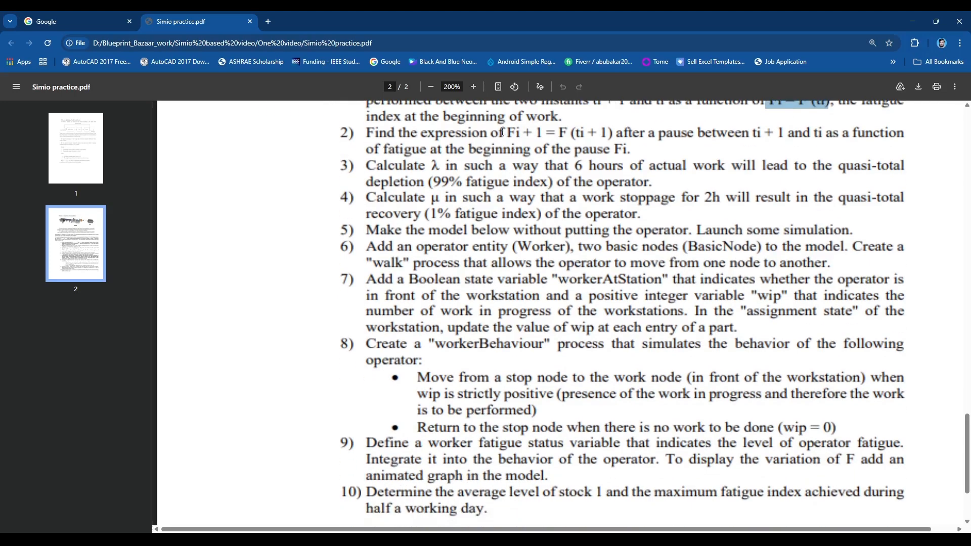
drag(511, 133, 615, 136)
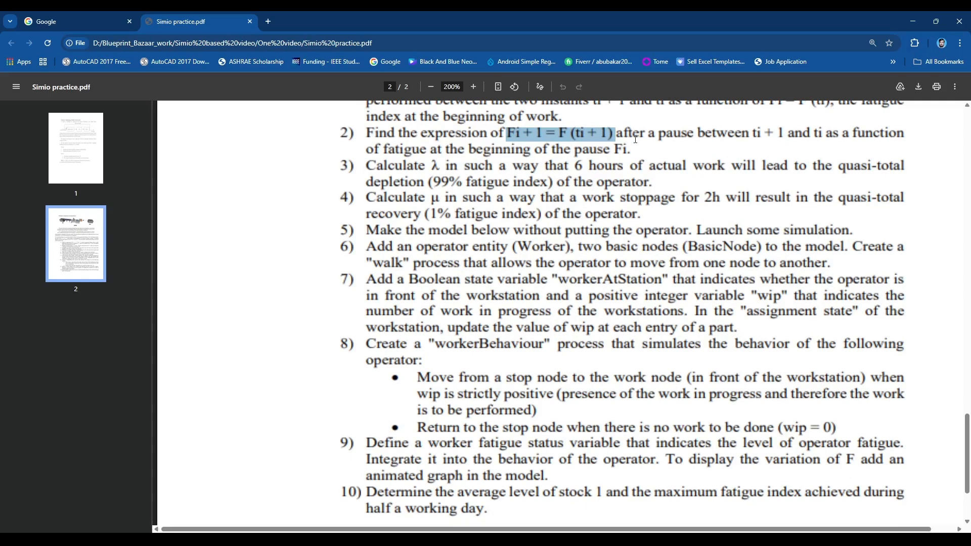
scroll(678, 137, down, 1)
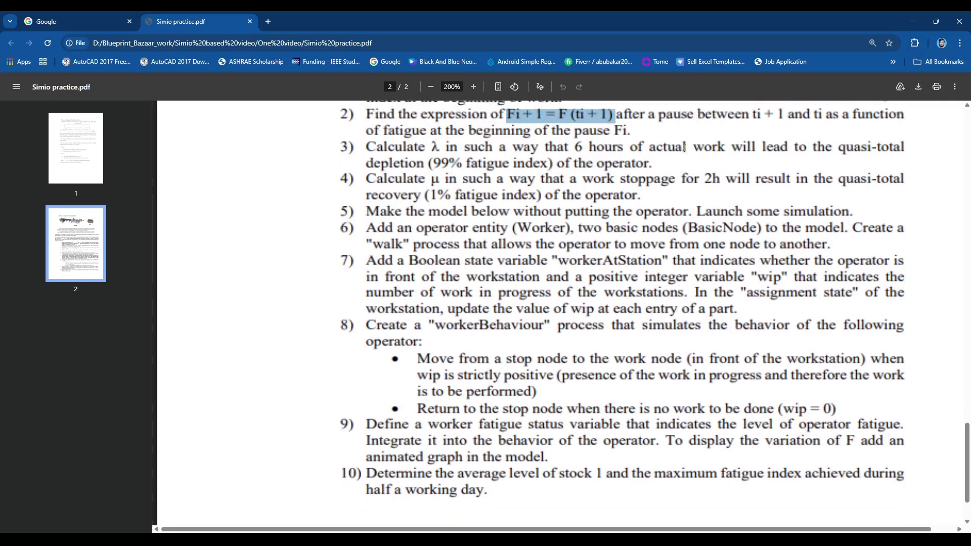
scroll(591, 141, up, 1)
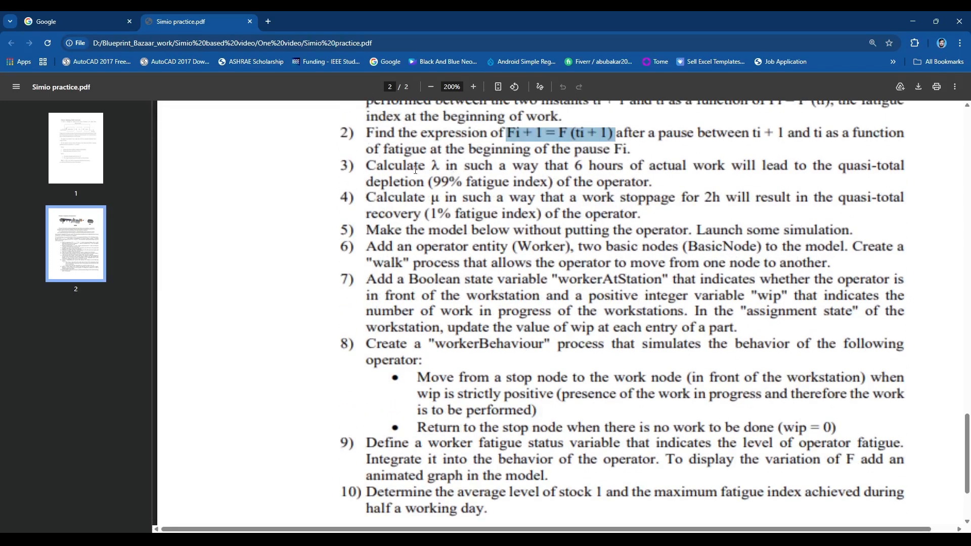
drag(373, 166, 725, 167)
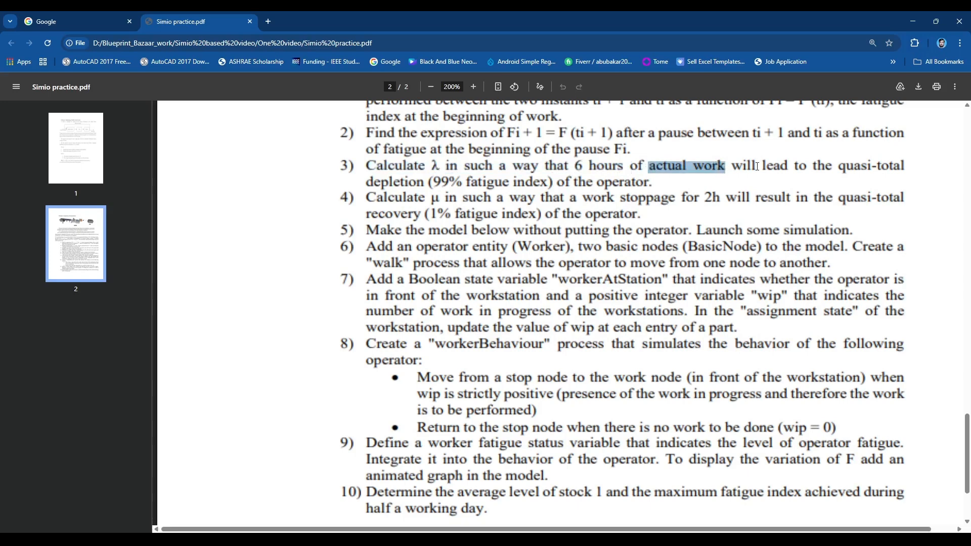
drag(366, 182, 905, 167)
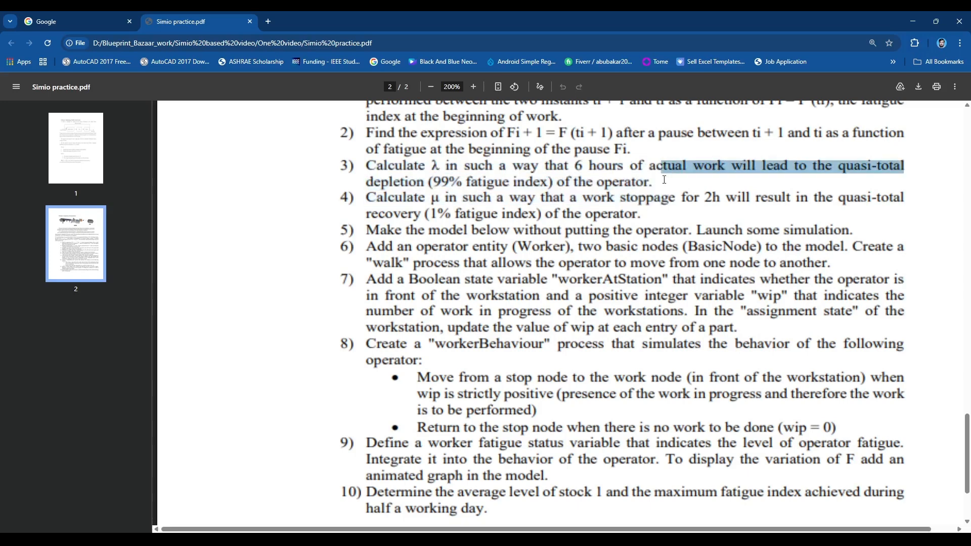
scroll(487, 201, down, 1)
drag(366, 148, 473, 149)
scroll(464, 219, down, 1)
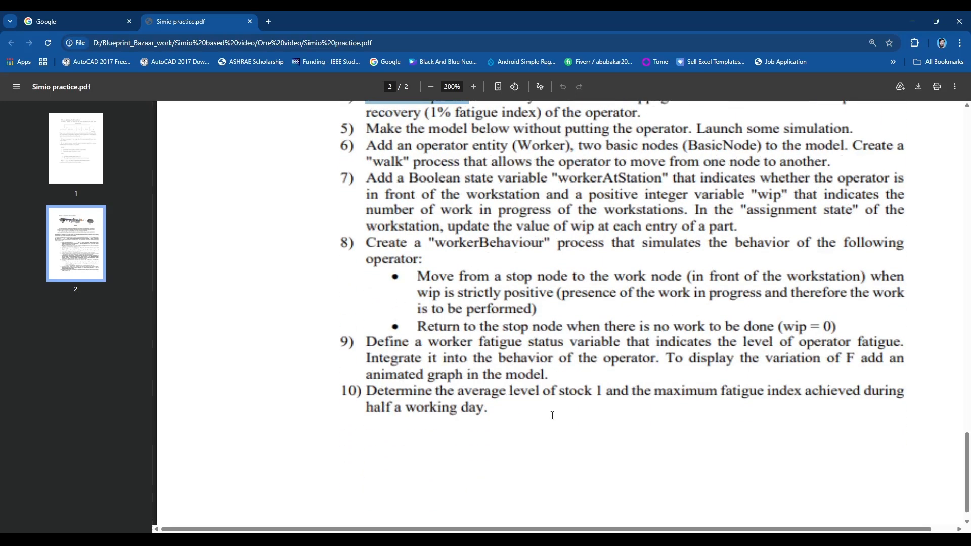
scroll(552, 361, up, 4)
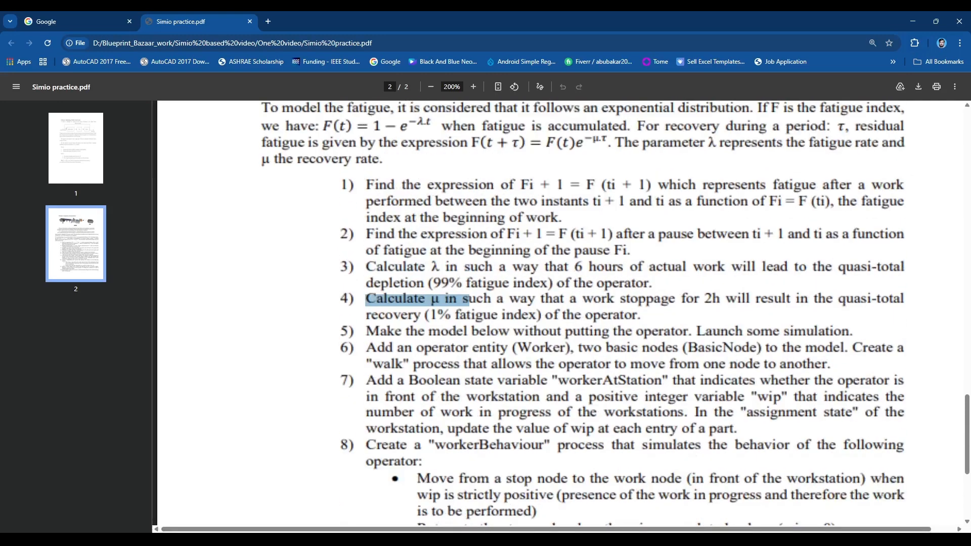
- Switch to the MySimioProject model, recentre the Facility view, and place a Source1 object
mouse_move(655, 539)
click(693, 495)
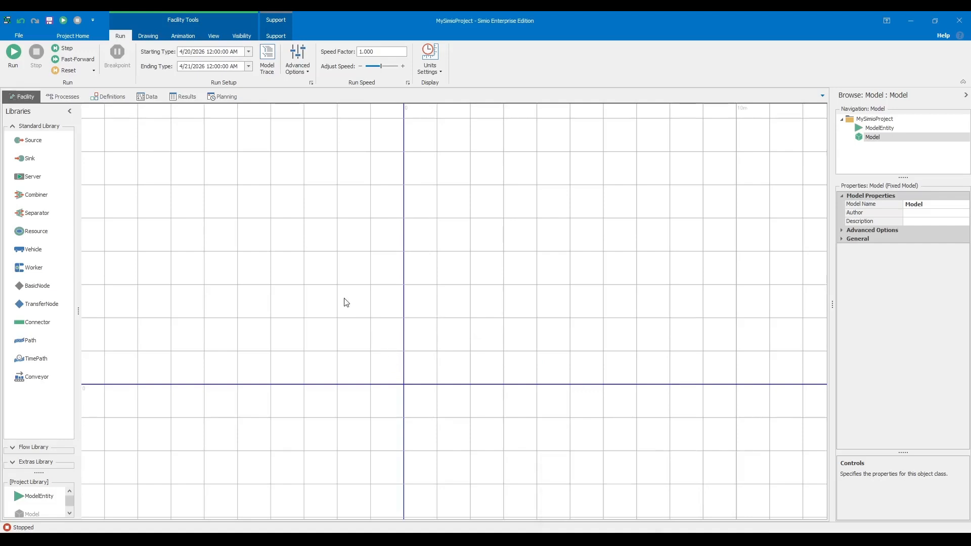
scroll(511, 294, down, 2)
drag(235, 221, 231, 263)
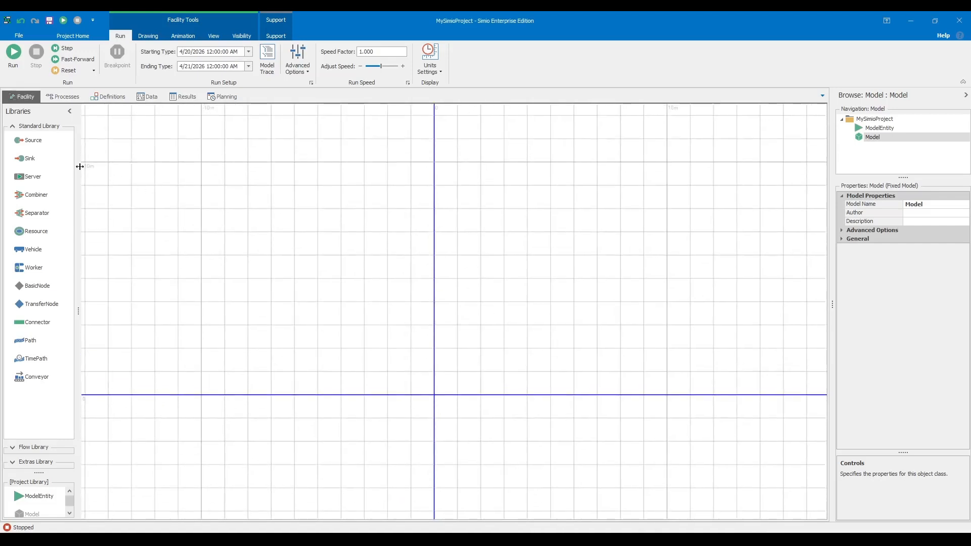
drag(31, 142, 301, 303)
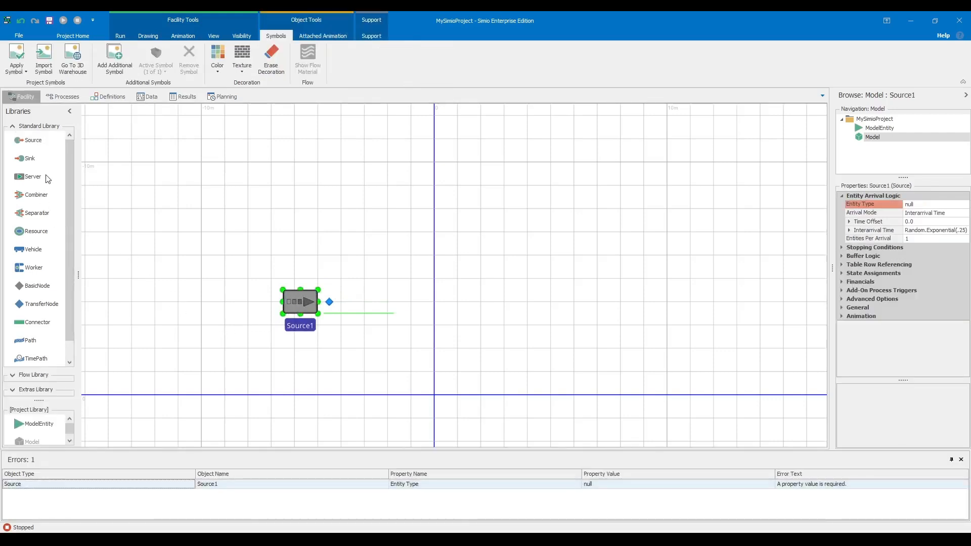
- Place a Resource1 object on the canvas to the right of Source1
drag(31, 232, 423, 302)
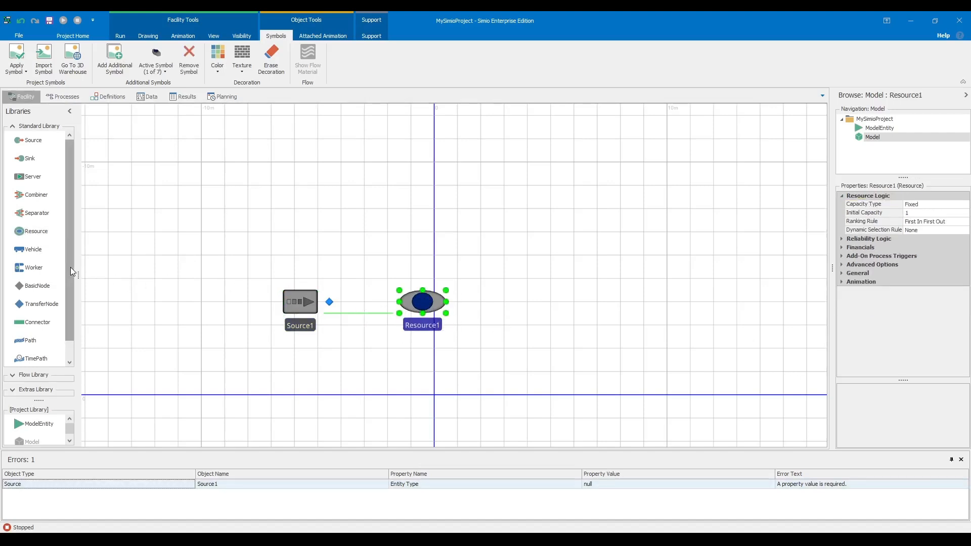
scroll(70, 267, down, 1)
scroll(34, 240, up, 1)
scroll(68, 304, down, 1)
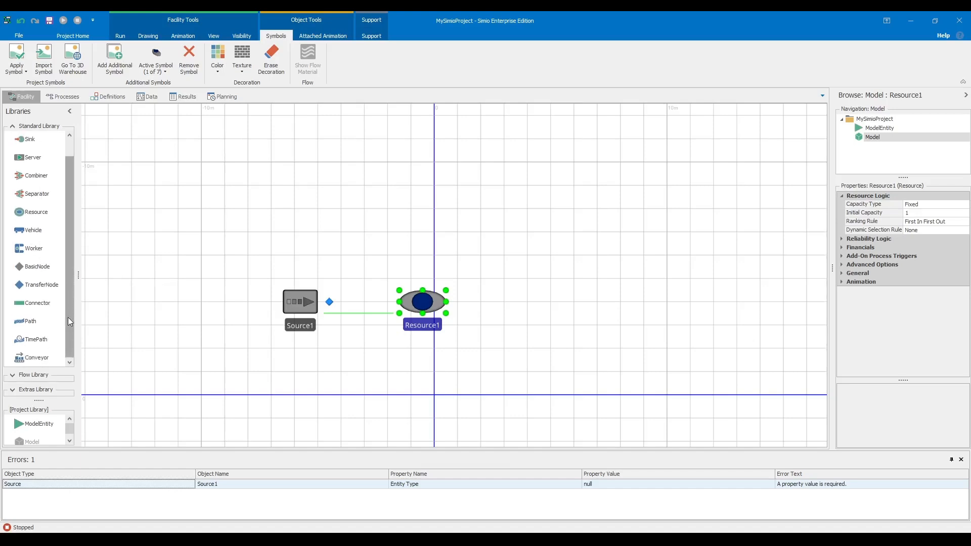
- Expand the Flow and Extras libraries and widen the Libraries panel to two columns
click(13, 375)
drag(40, 357, 40, 321)
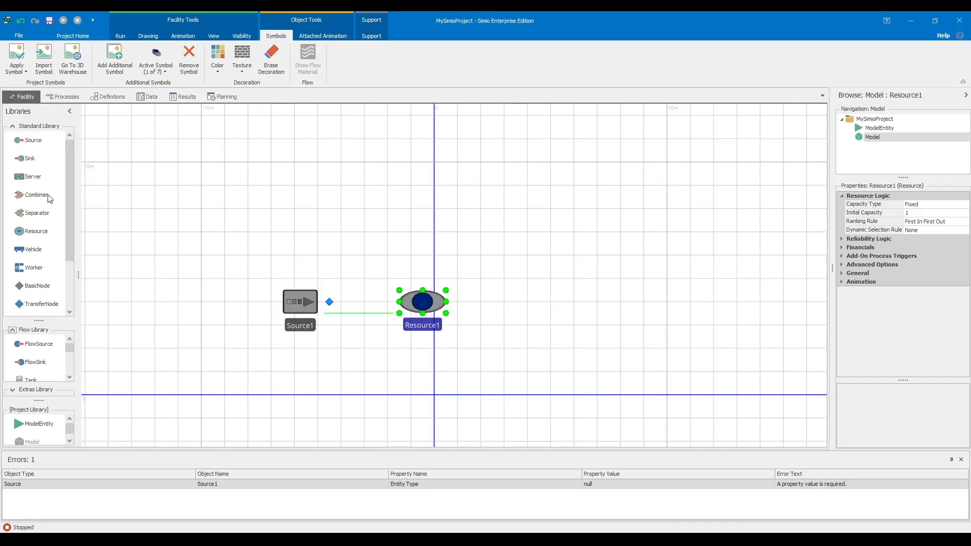
scroll(37, 178, down, 3)
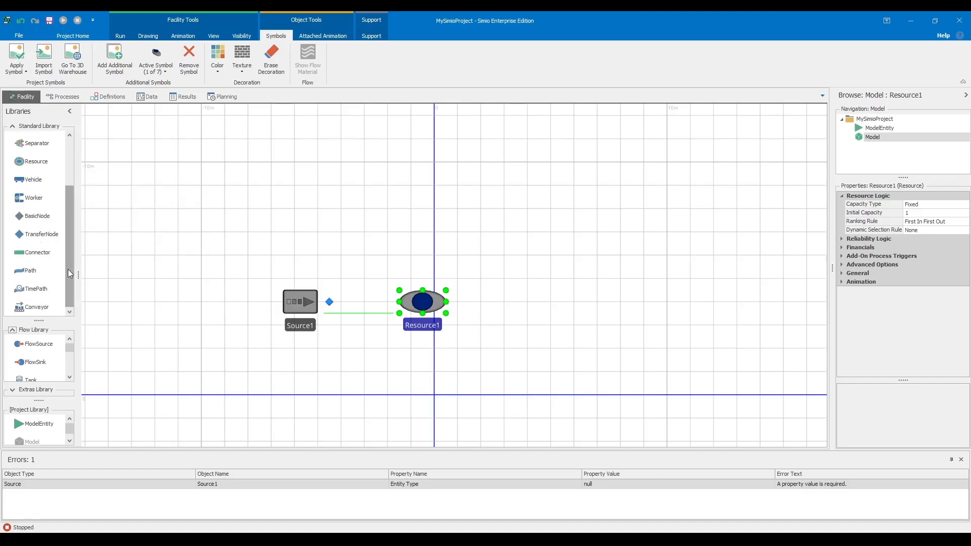
drag(78, 273, 151, 276)
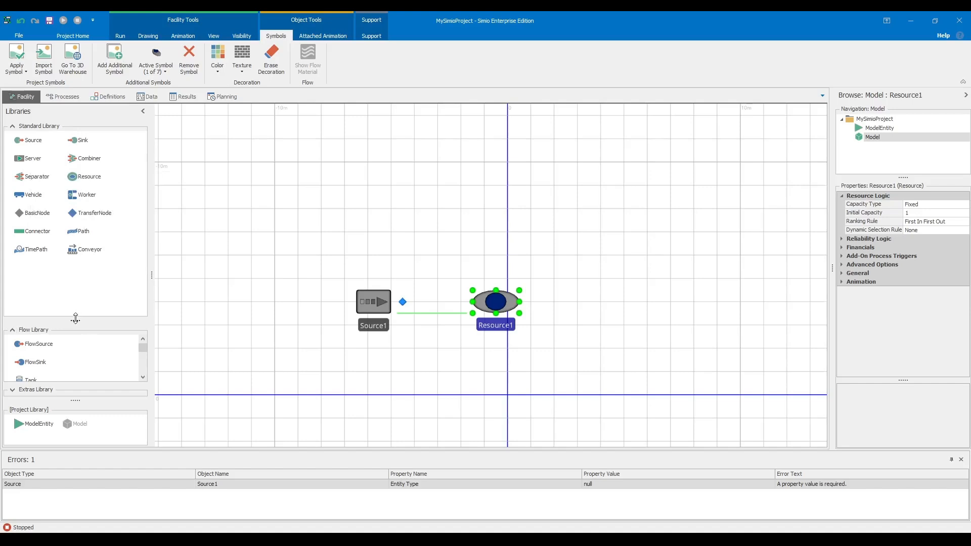
drag(76, 320, 80, 288)
scroll(76, 352, down, 3)
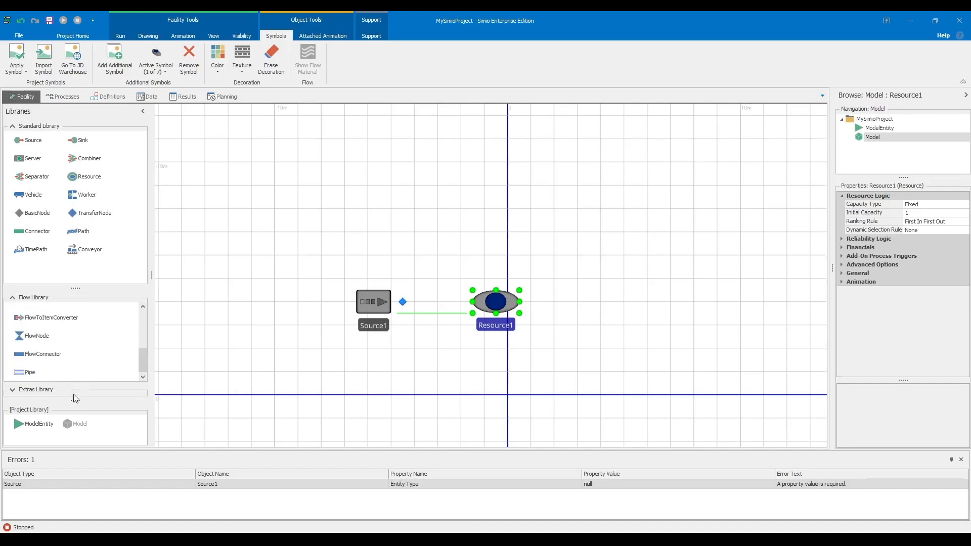
click(22, 394)
drag(85, 367, 83, 324)
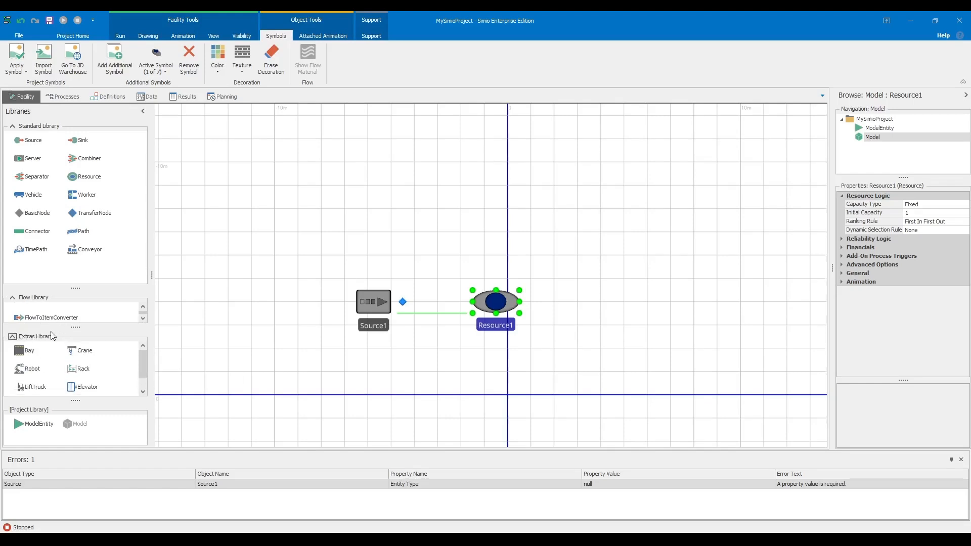
drag(75, 327, 76, 339)
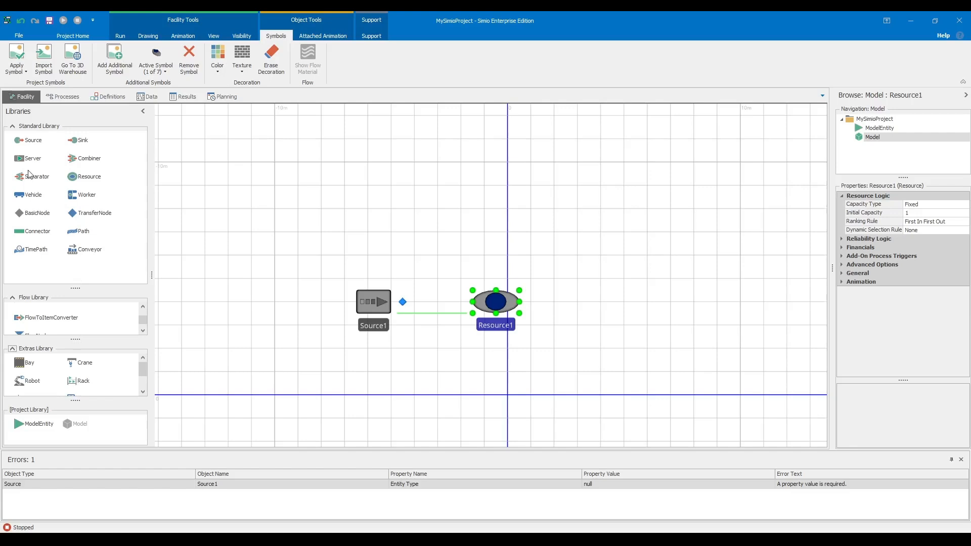
right_click(31, 161)
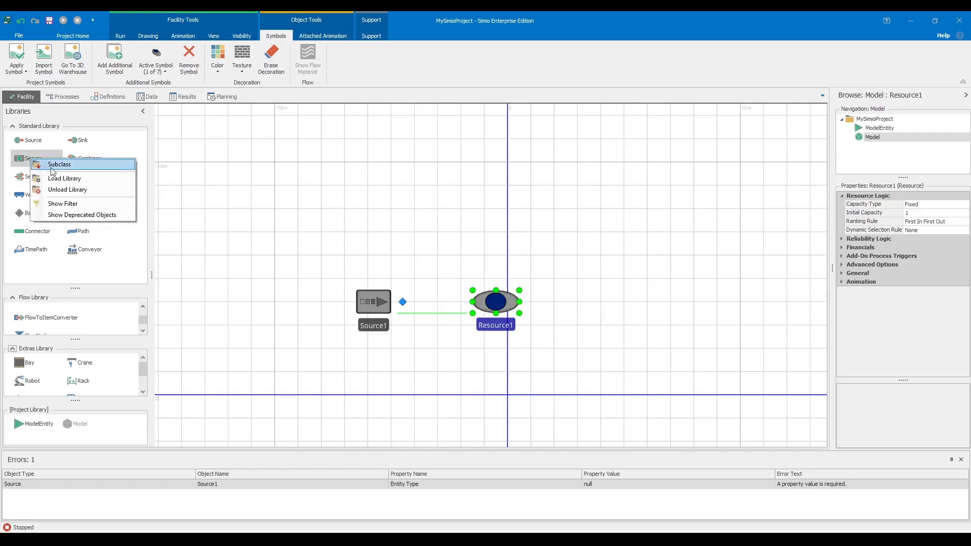
click(52, 167)
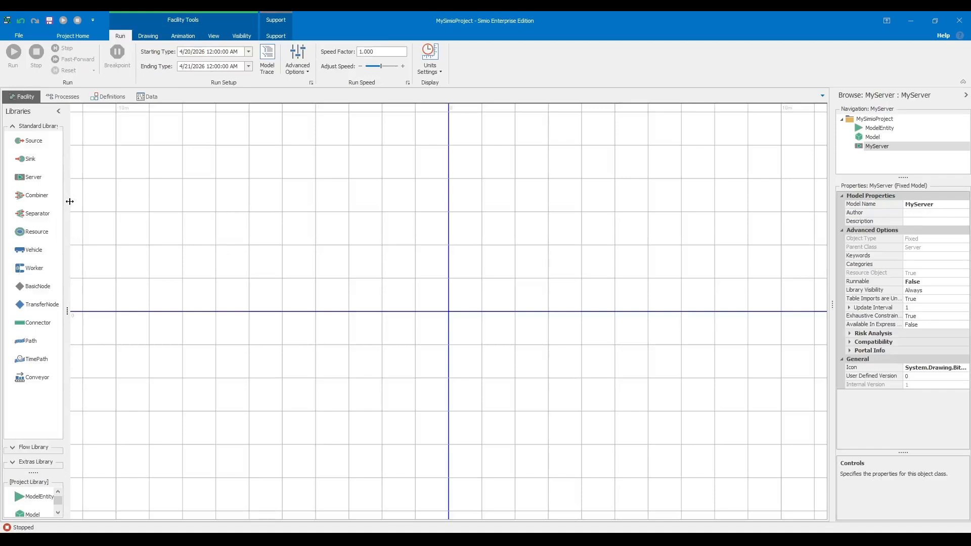
drag(67, 234, 86, 236)
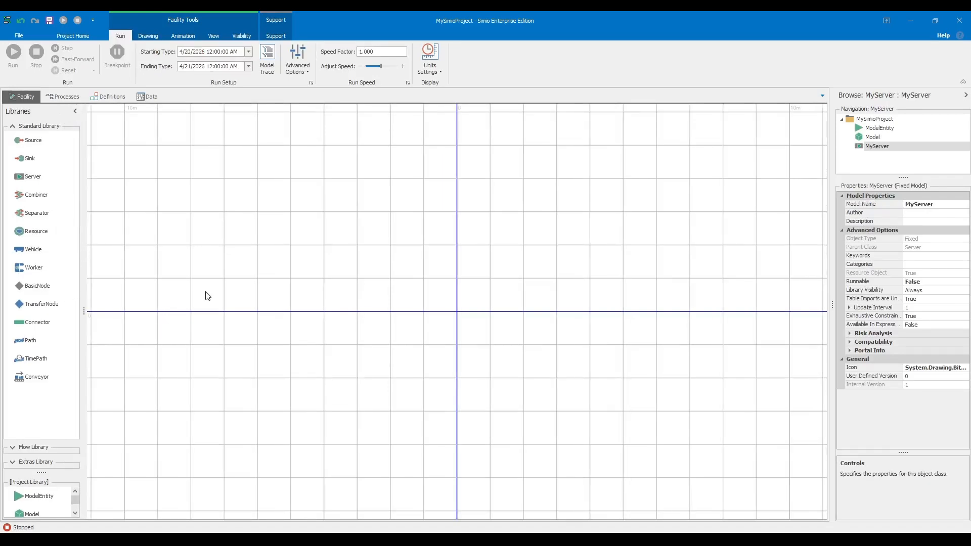
scroll(234, 297, down, 3)
scroll(235, 298, up, 2)
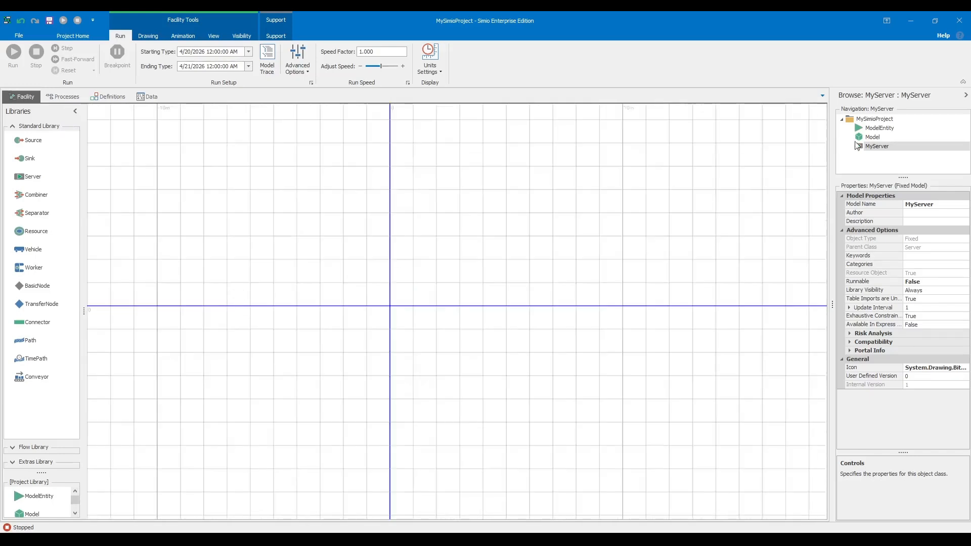
right_click(887, 146)
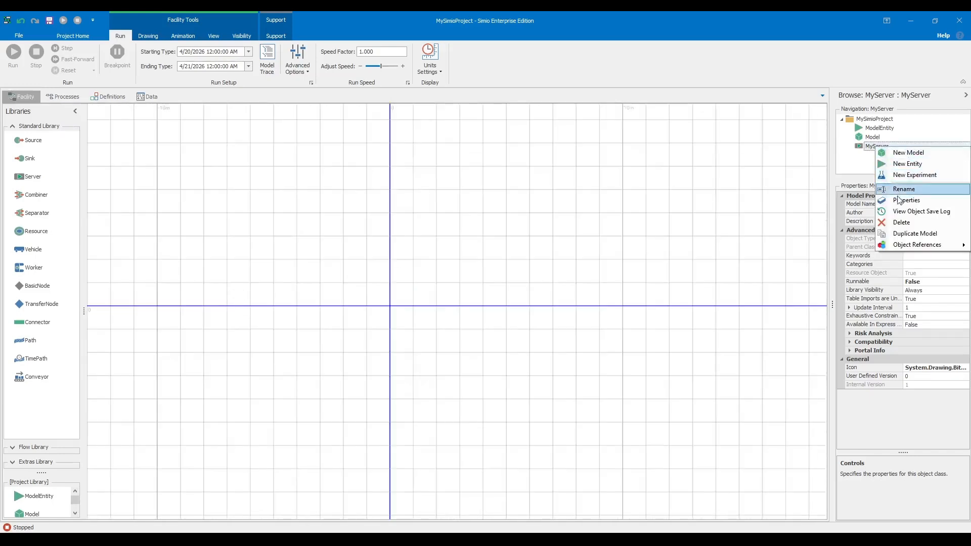
click(893, 222)
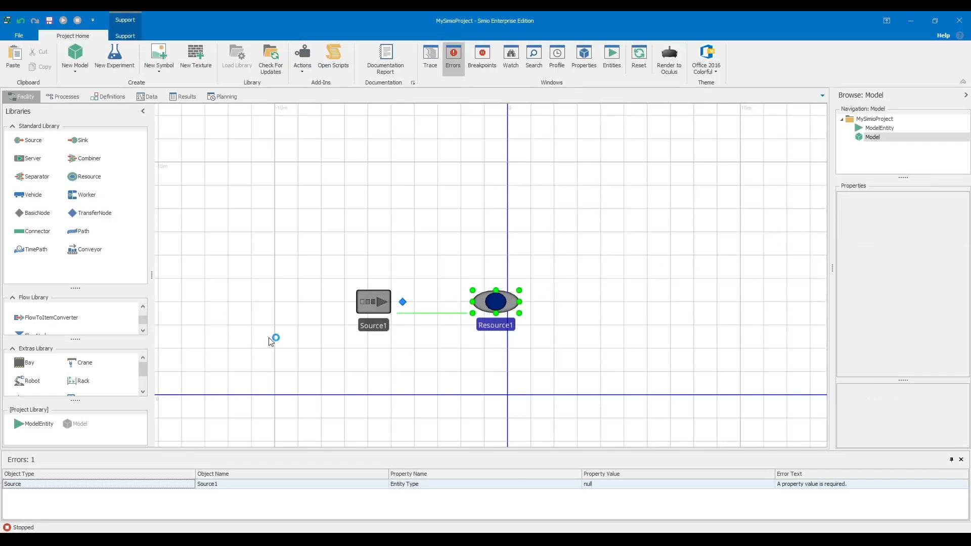
right_click(29, 161)
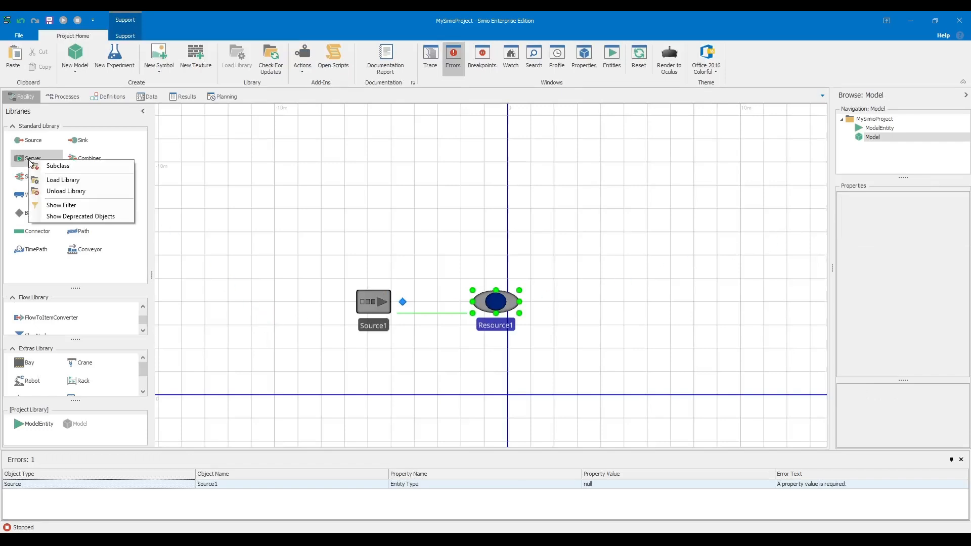
click(63, 180)
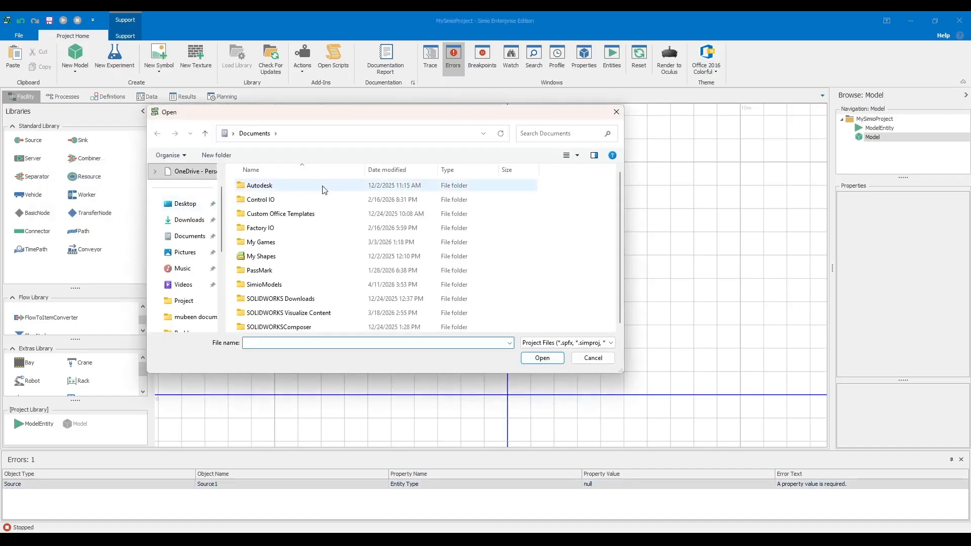
click(615, 112)
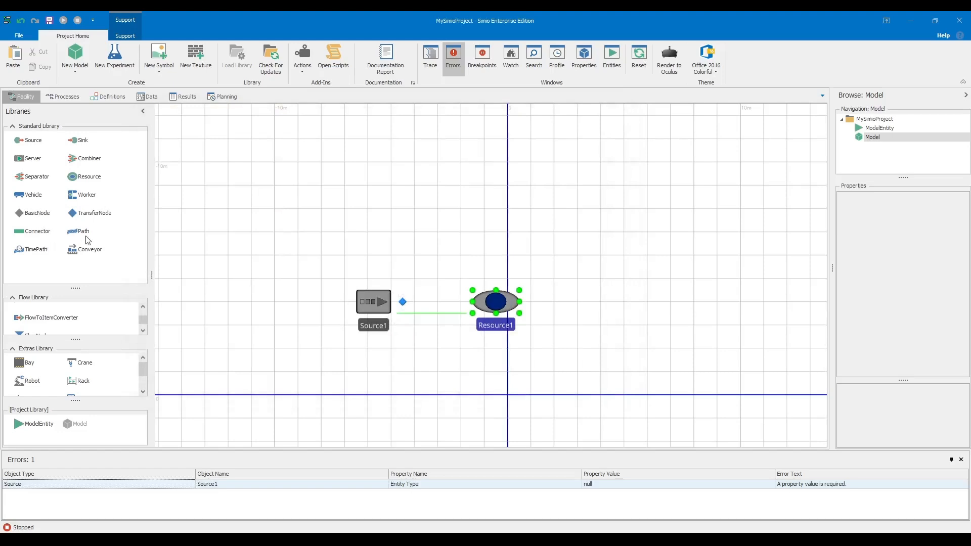
click(214, 213)
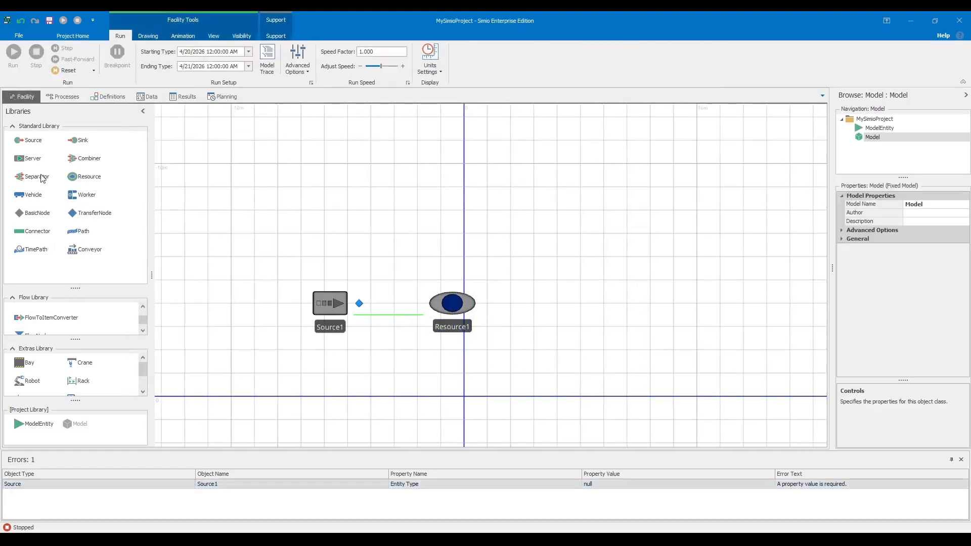
- Place Server1 and Sink1 to the right and link Server1's output to Sink1 with a conveyor
drag(43, 160, 577, 303)
drag(448, 259, 321, 272)
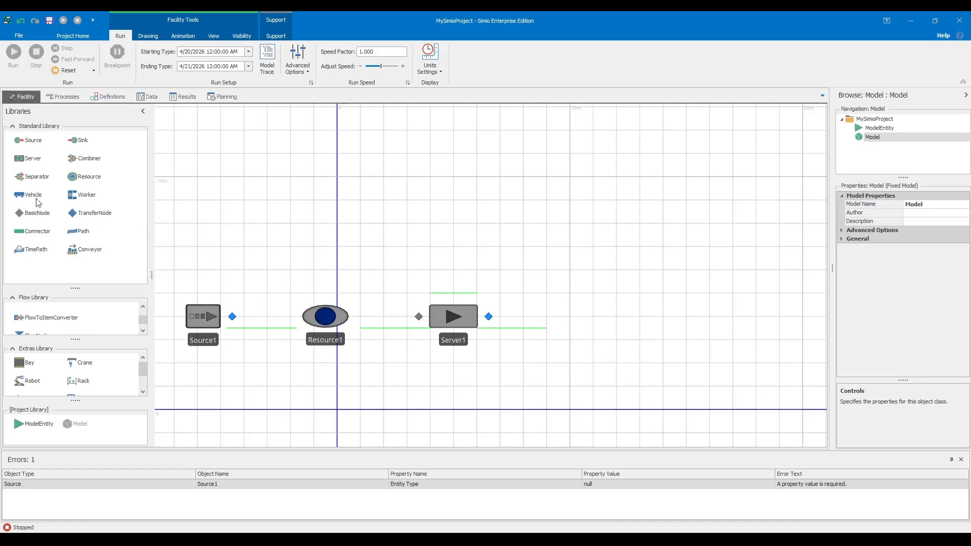
drag(75, 143, 703, 317)
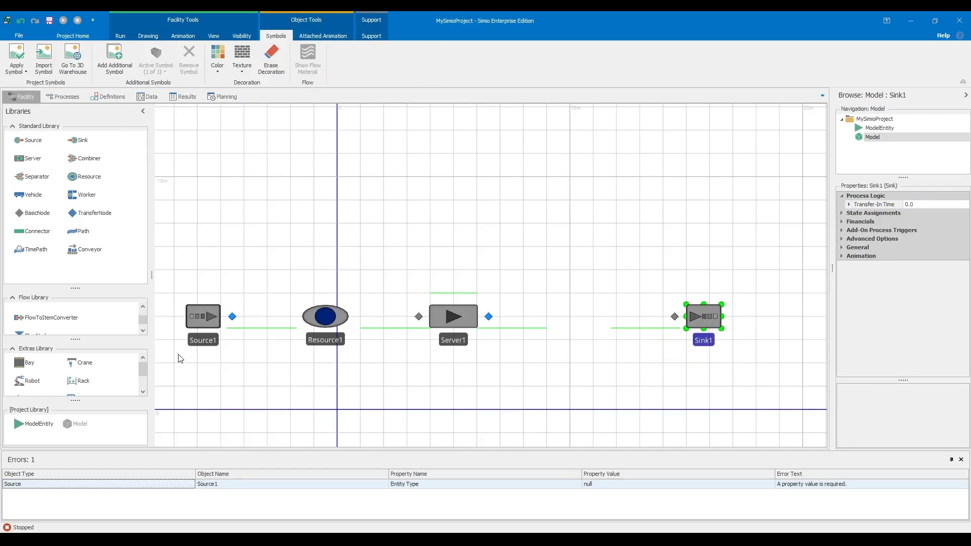
click(90, 250)
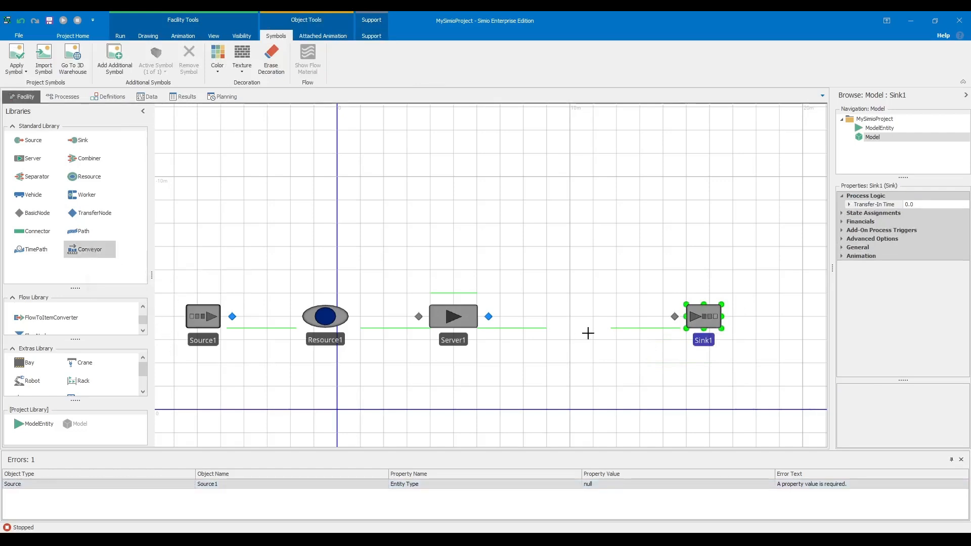
click(487, 317)
click(674, 316)
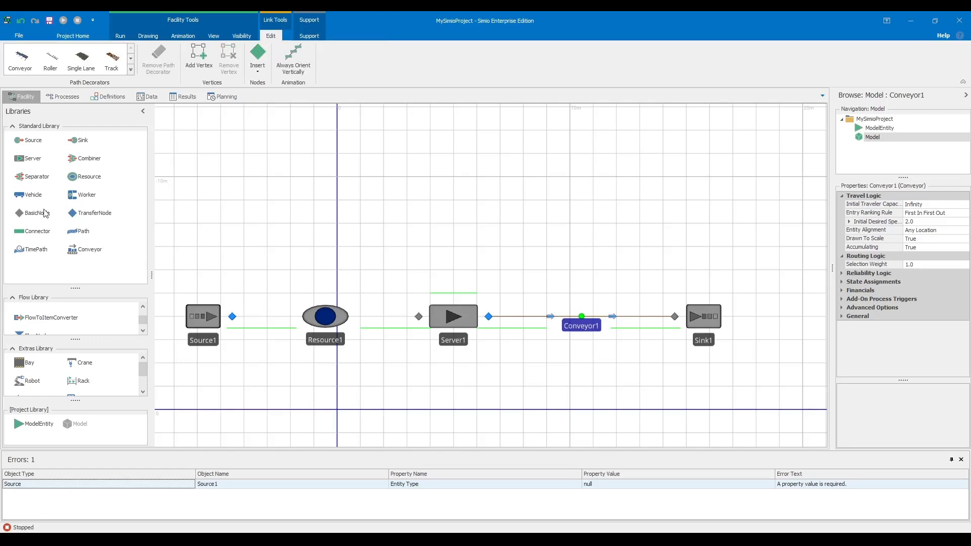
- Start a connector from Source1's output node, then cancel it with Esc
click(33, 231)
click(232, 317)
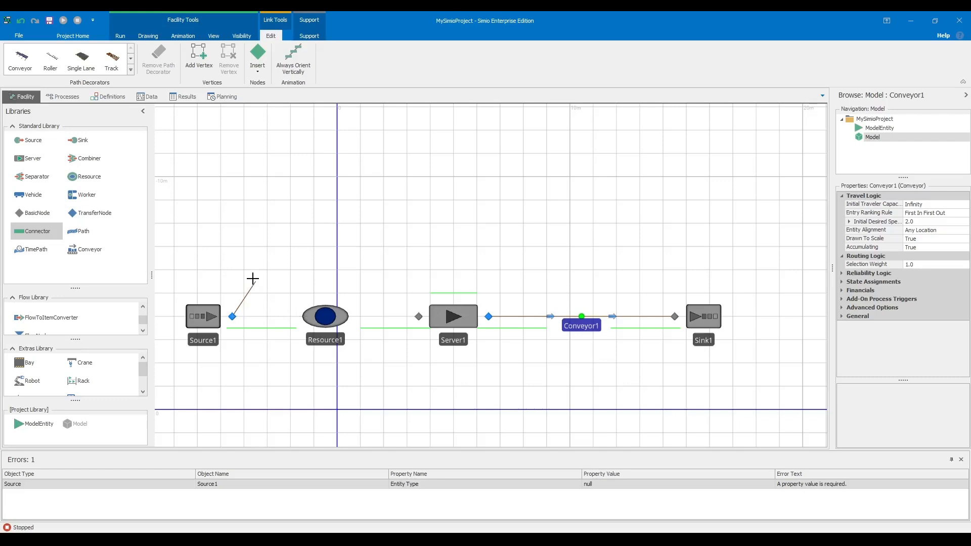
key(Escape)
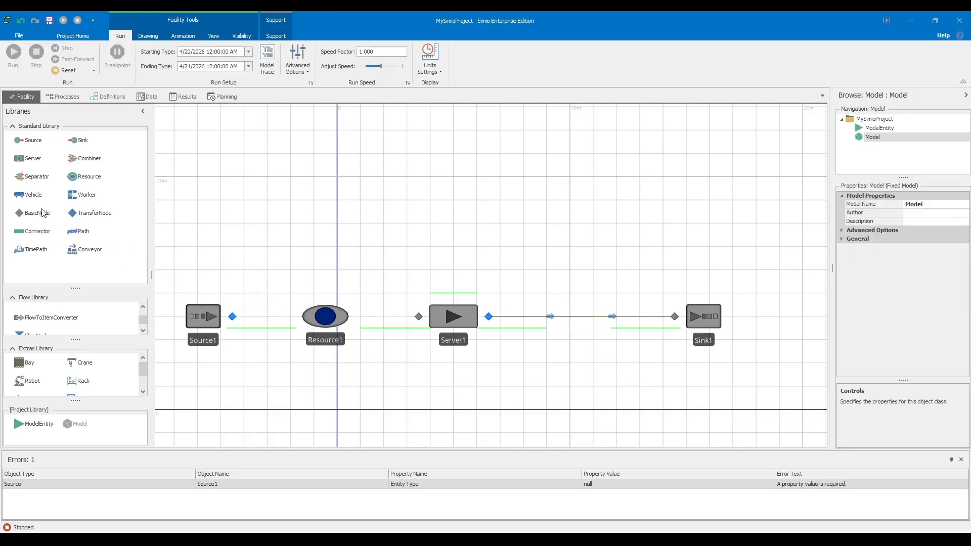
- Place a BasicNode left of Resource1 and a TransferNode right of it
drag(34, 220, 298, 320)
drag(103, 217, 355, 318)
click(290, 268)
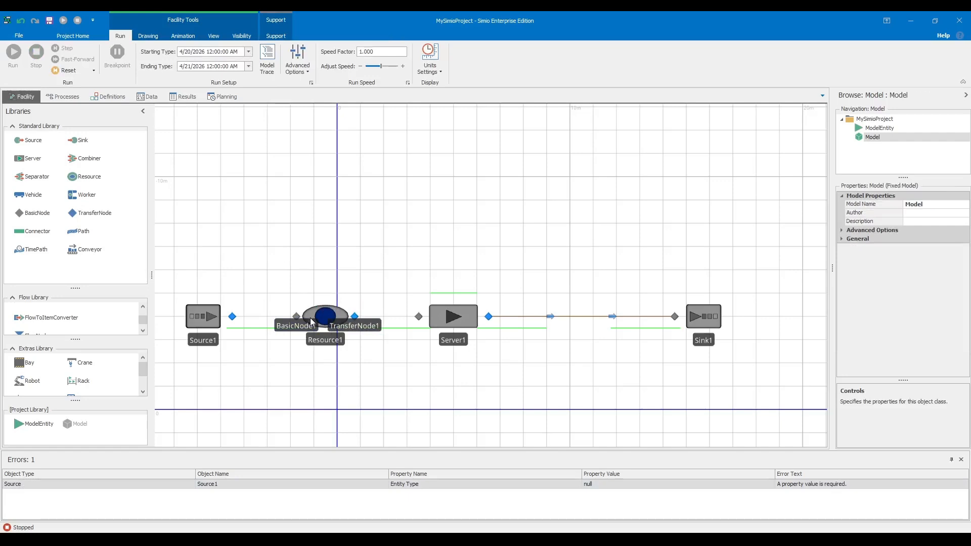
scroll(286, 304, up, 3)
scroll(286, 301, down, 1)
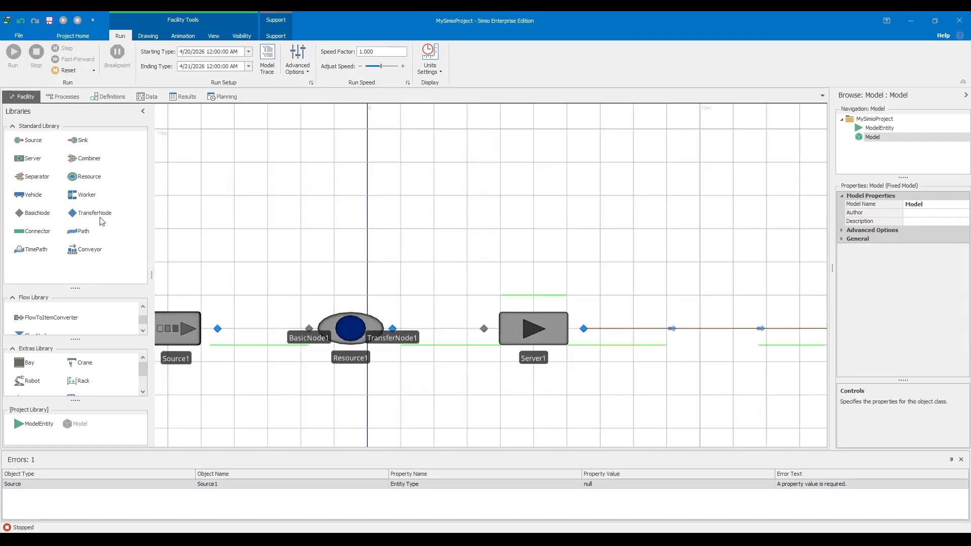
- Connect Source1 to BasicNode1 and TransferNode1 to Server1's input with connectors
click(39, 233)
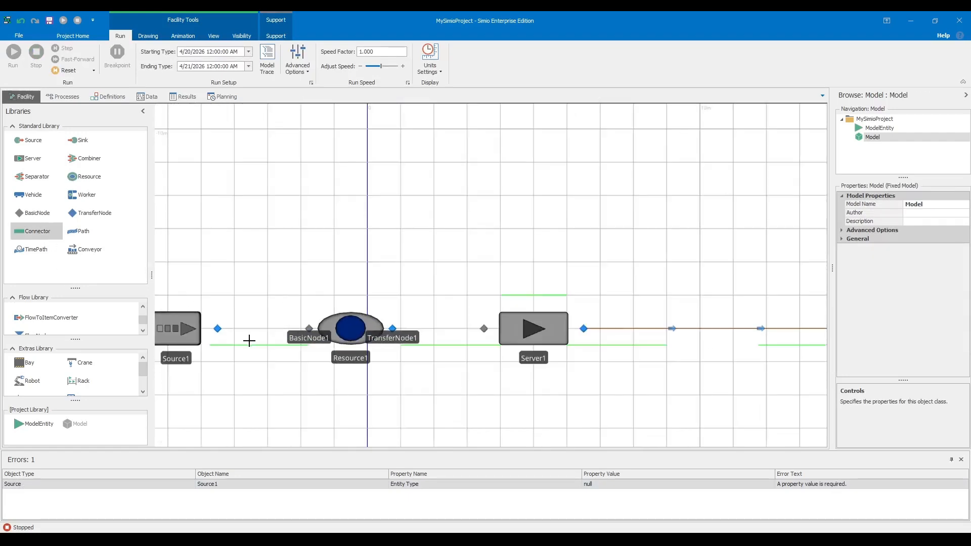
click(218, 328)
click(310, 329)
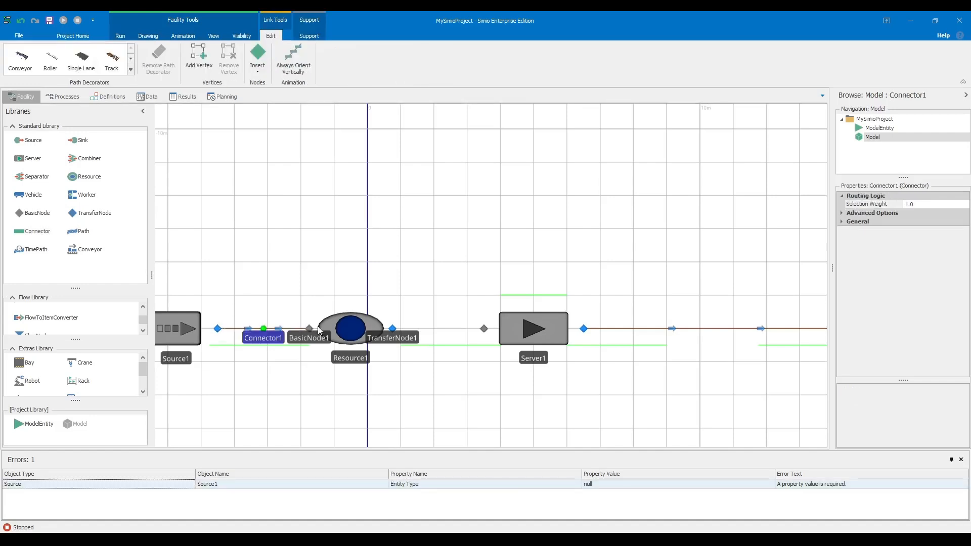
click(47, 235)
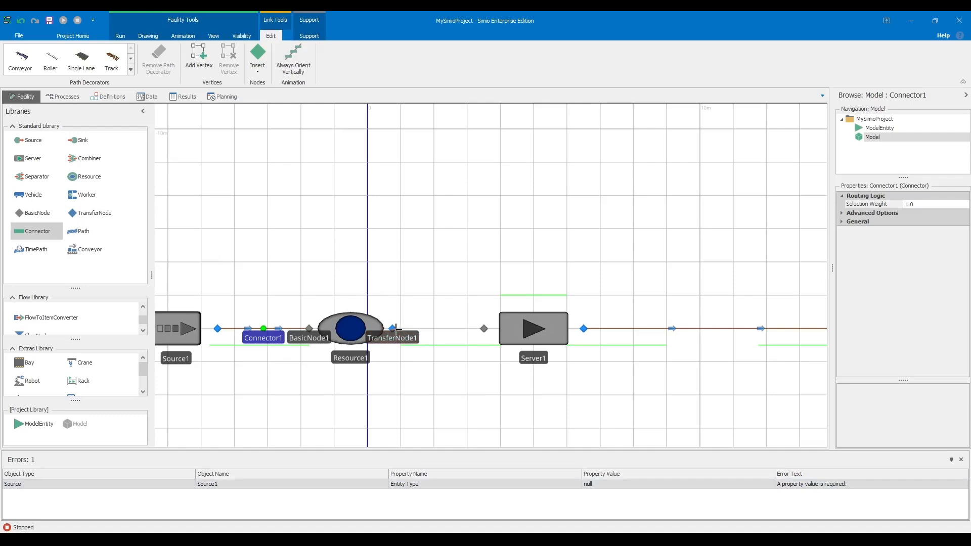
click(392, 328)
click(484, 329)
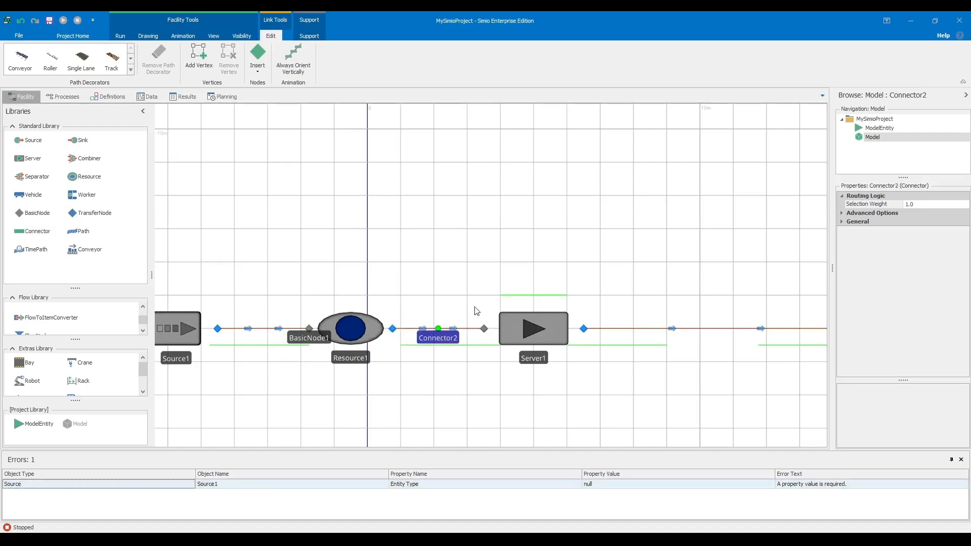
click(474, 261)
scroll(353, 338, up, 3)
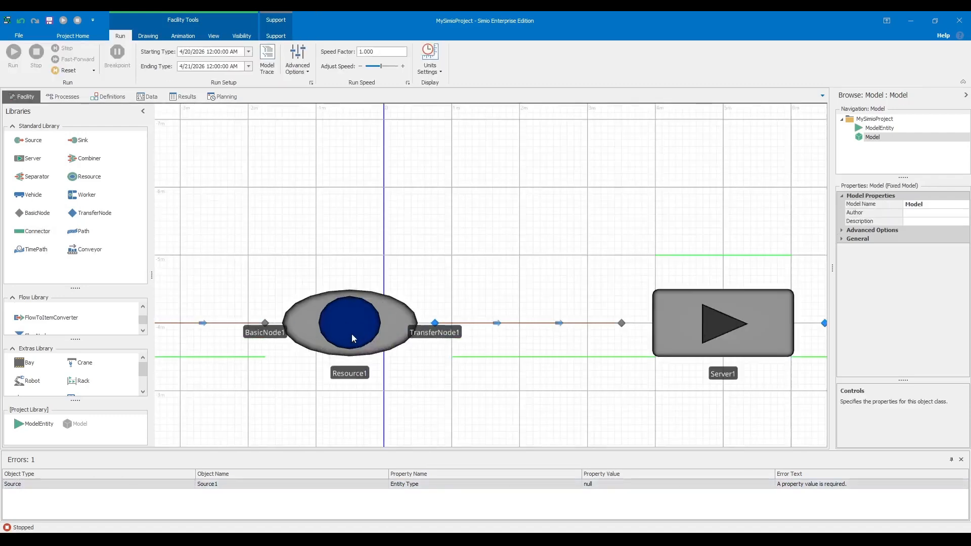
- Delete BasicNode1 and move Resource1 down-left, off the flow line
click(265, 323)
key(Delete)
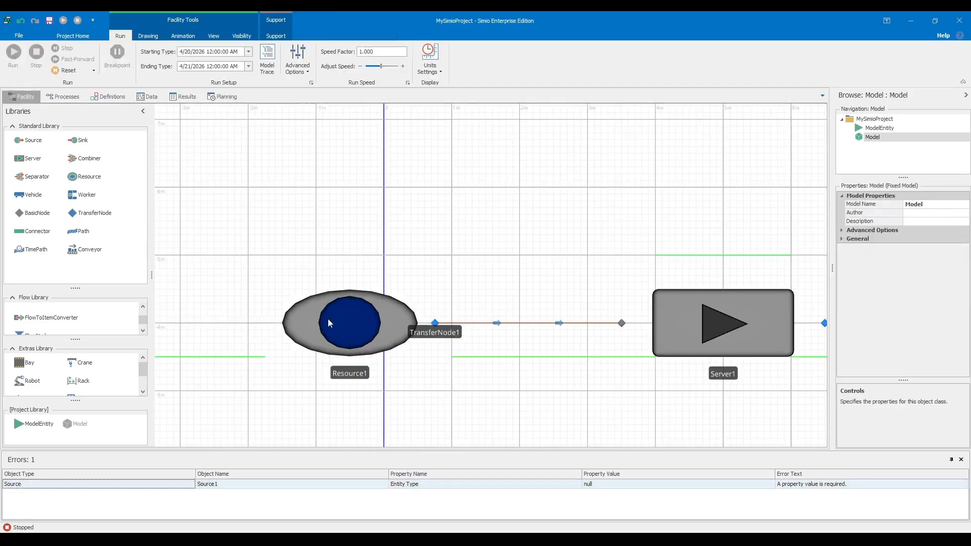
click(435, 324)
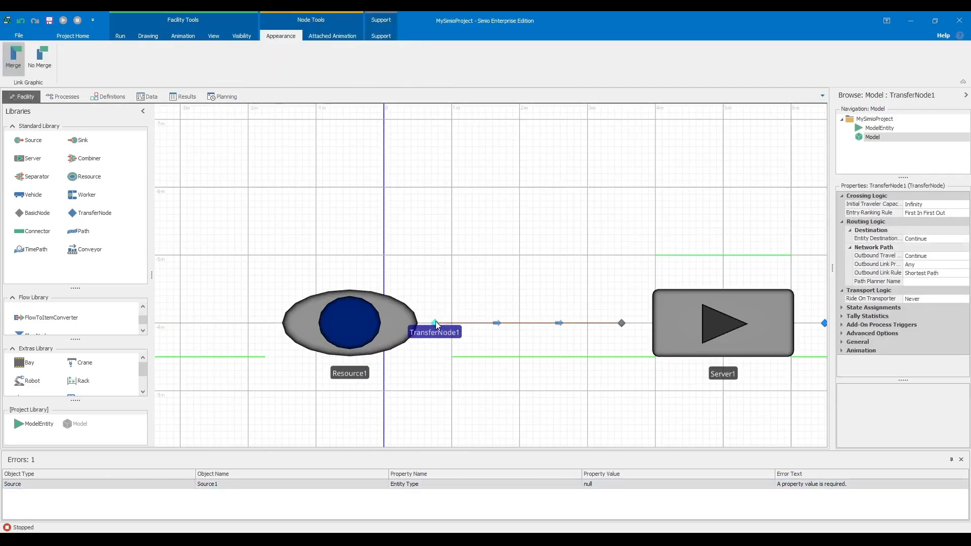
scroll(423, 291, down, 5)
drag(412, 305, 365, 352)
scroll(385, 294, up, 2)
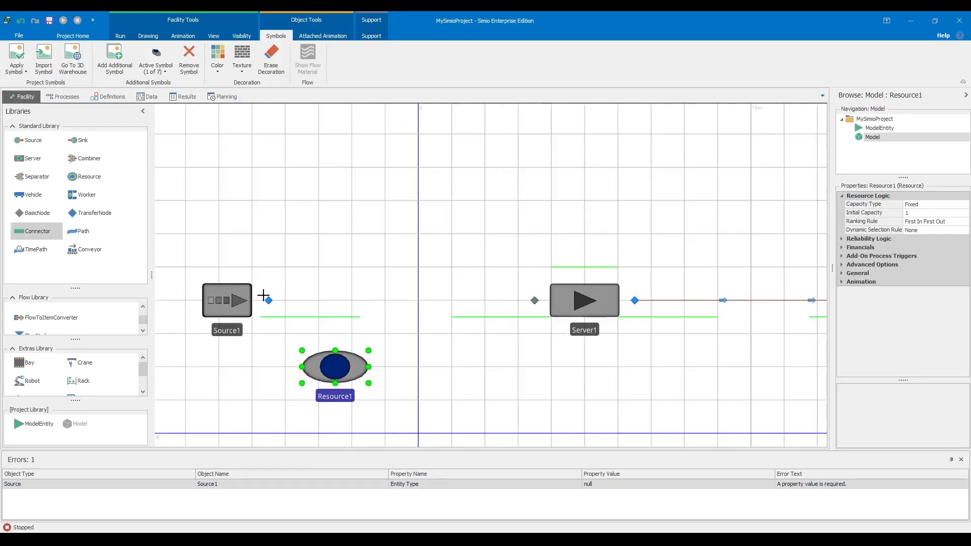
- Connect Source1 directly to Server1 and place a Worker1 above Server1
click(268, 299)
click(535, 300)
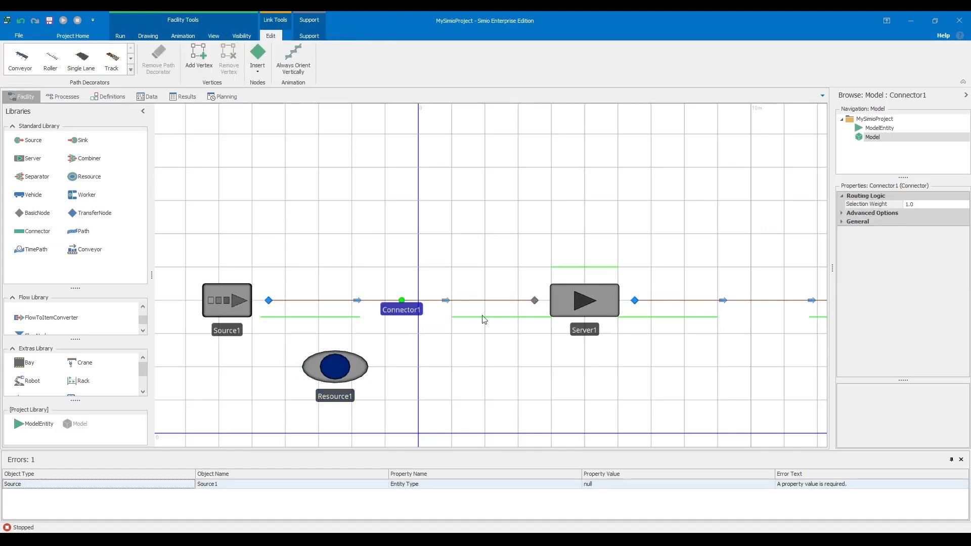
click(438, 262)
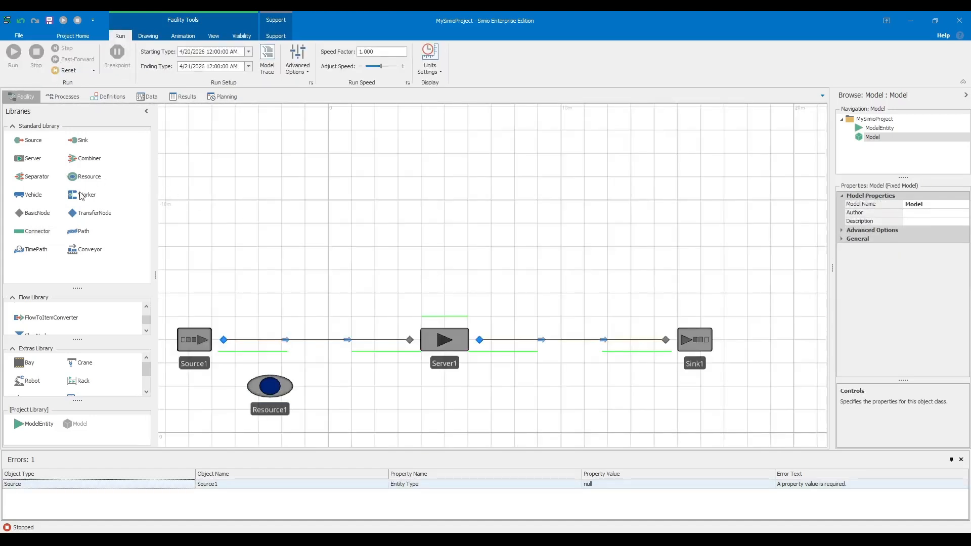
drag(81, 196, 445, 281)
- Place two basic nodes, one just above Server1 and one just above Worker1
click(225, 234)
click(38, 213)
scroll(494, 325, up, 3)
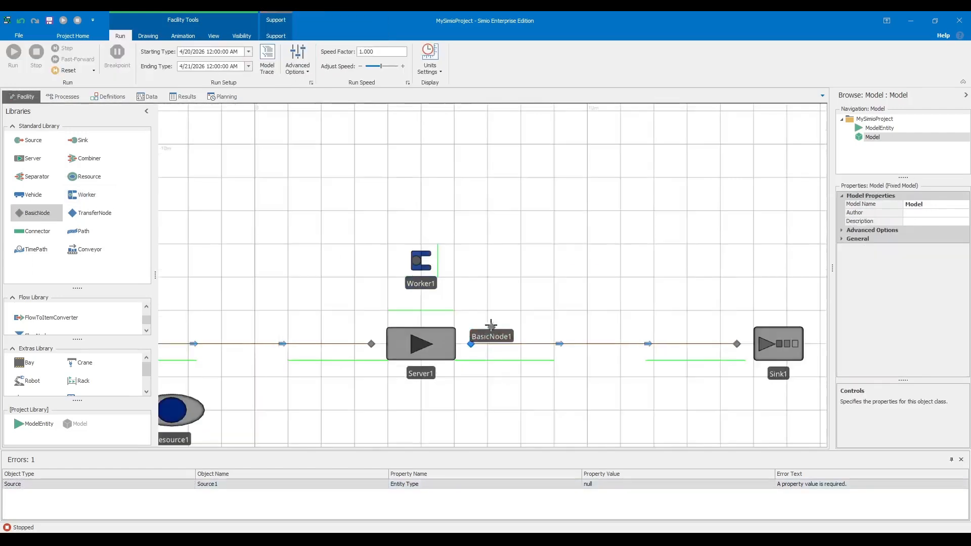
click(378, 304)
drag(378, 304, 381, 303)
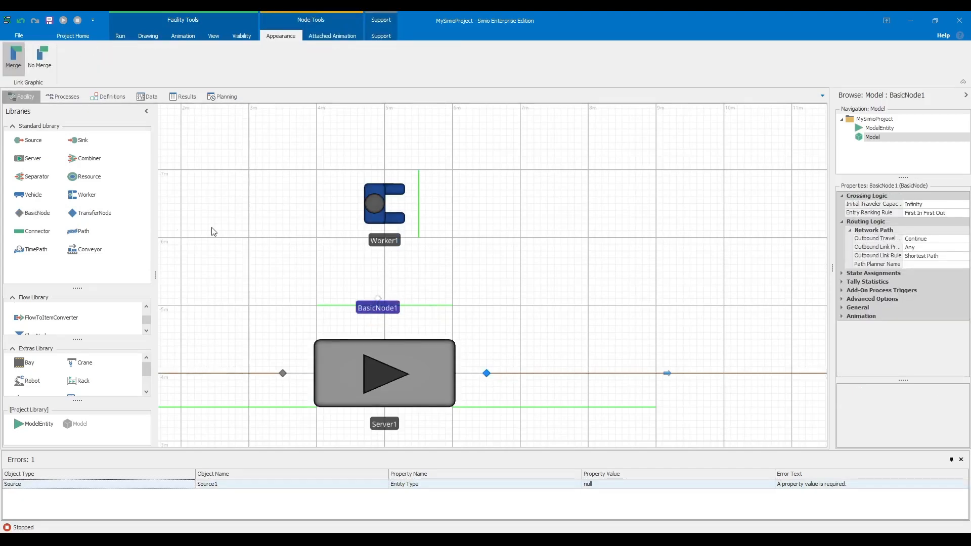
click(37, 212)
scroll(412, 167, up, 3)
scroll(422, 155, down, 3)
click(421, 155)
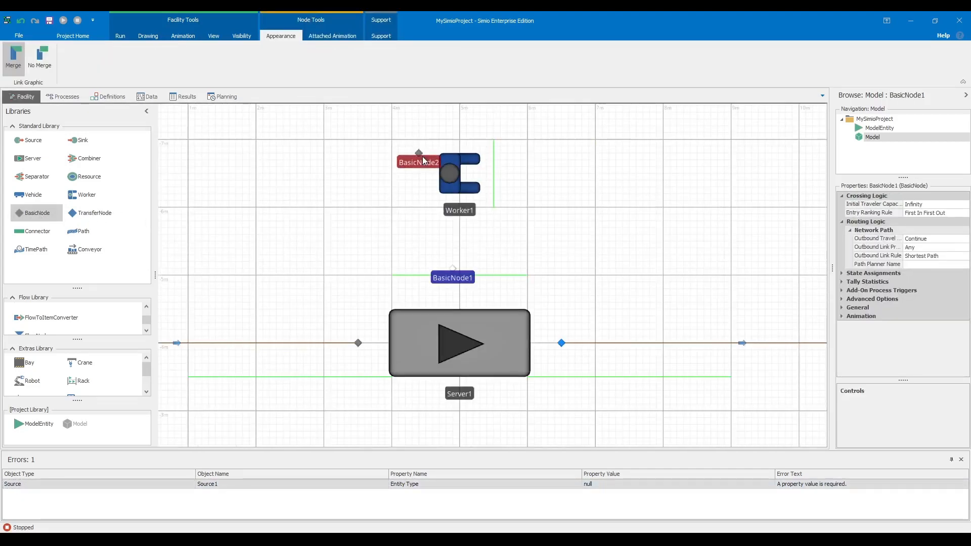
drag(422, 156, 431, 162)
click(459, 117)
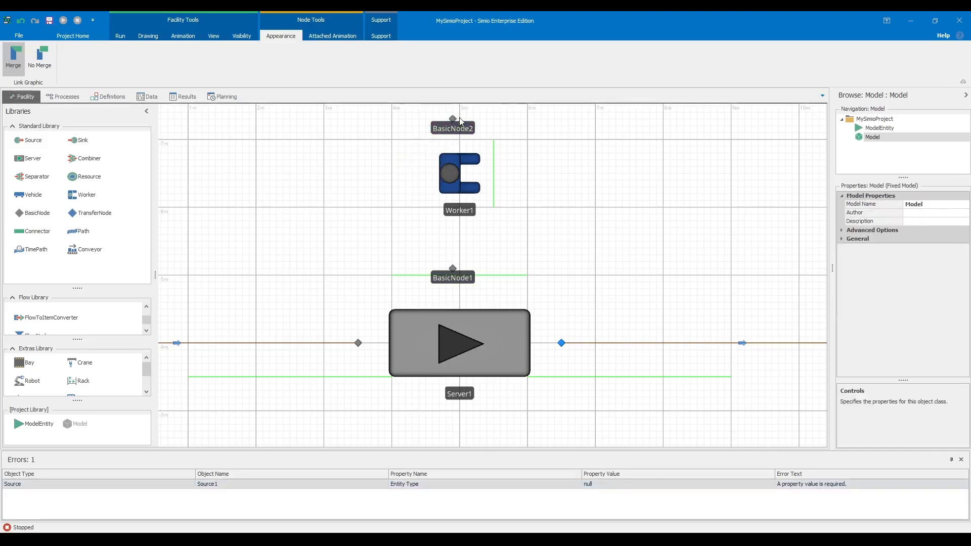
- Rename the lower node 'Workernode' and the upper node 'stoppingnode'
scroll(432, 234, down, 2)
drag(423, 229, 396, 285)
double_click(448, 314)
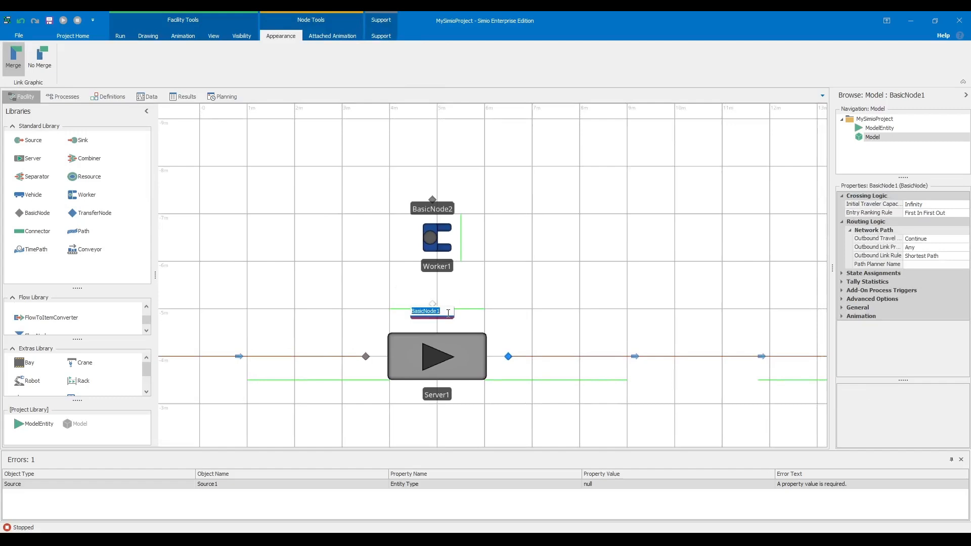
text(Workernode)
key(Return)
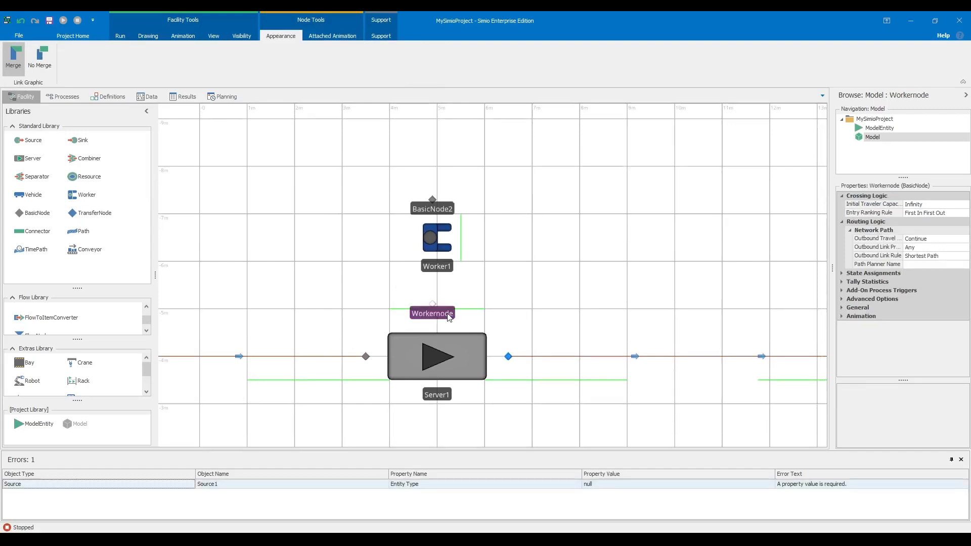
click(434, 206)
click(434, 206)
text(st)
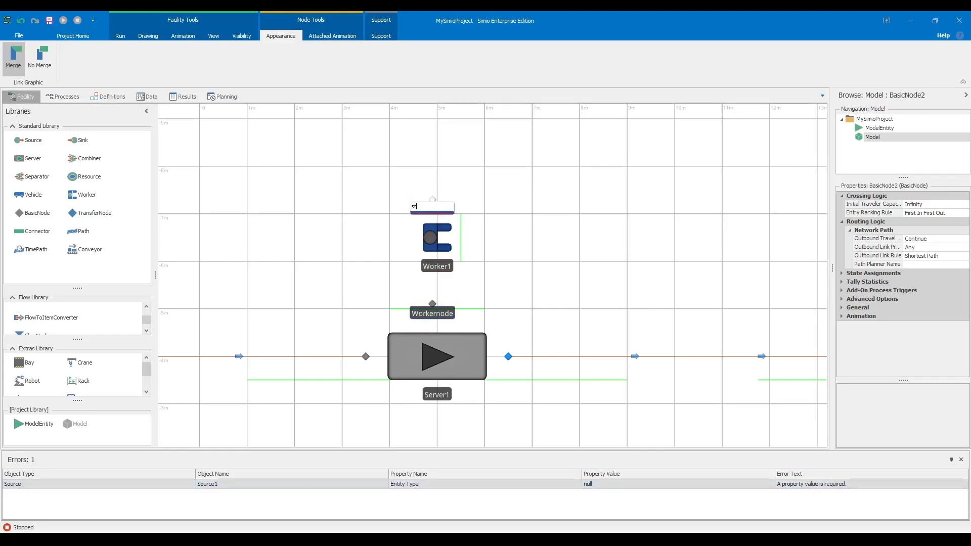
text(oppingnode)
key(Return)
click(341, 229)
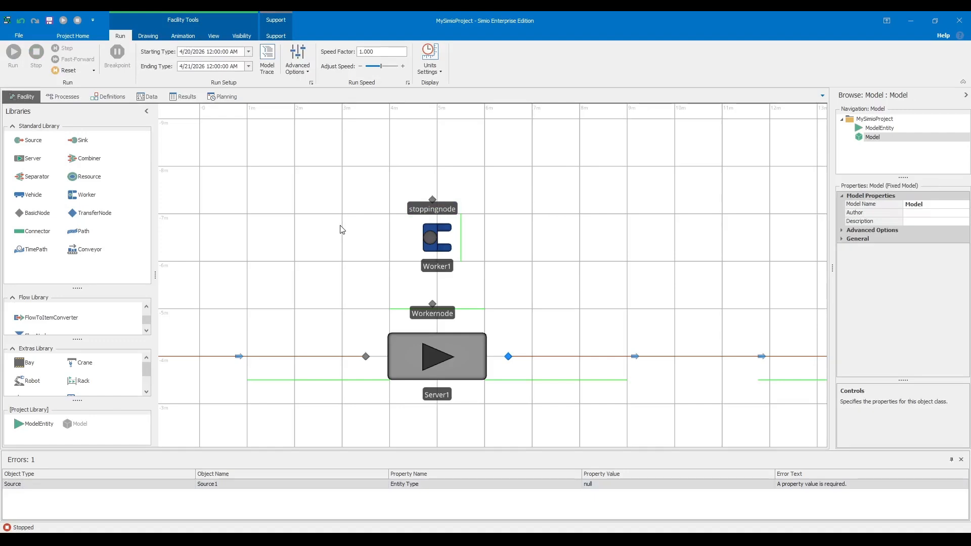
- Bring Resource1 into view below the flow line and rename it 'Materialstock'
scroll(334, 236, down, 2)
drag(296, 249, 407, 227)
scroll(453, 309, up, 1)
double_click(309, 357)
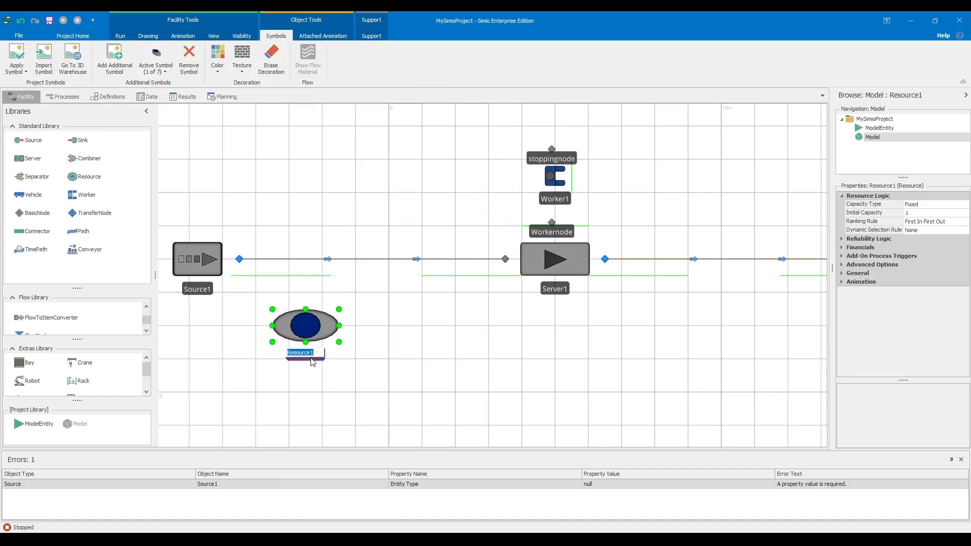
text(Materialstock)
key(Return)
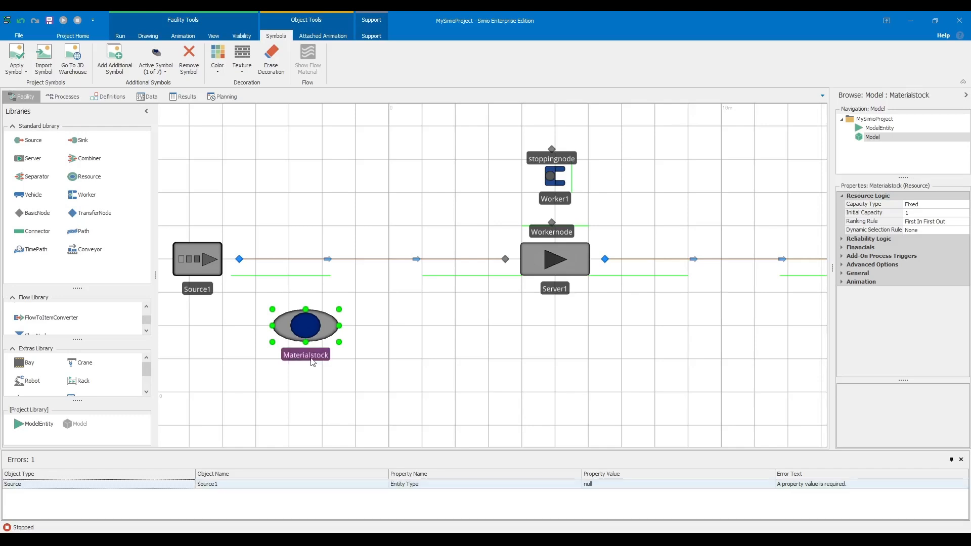
click(435, 185)
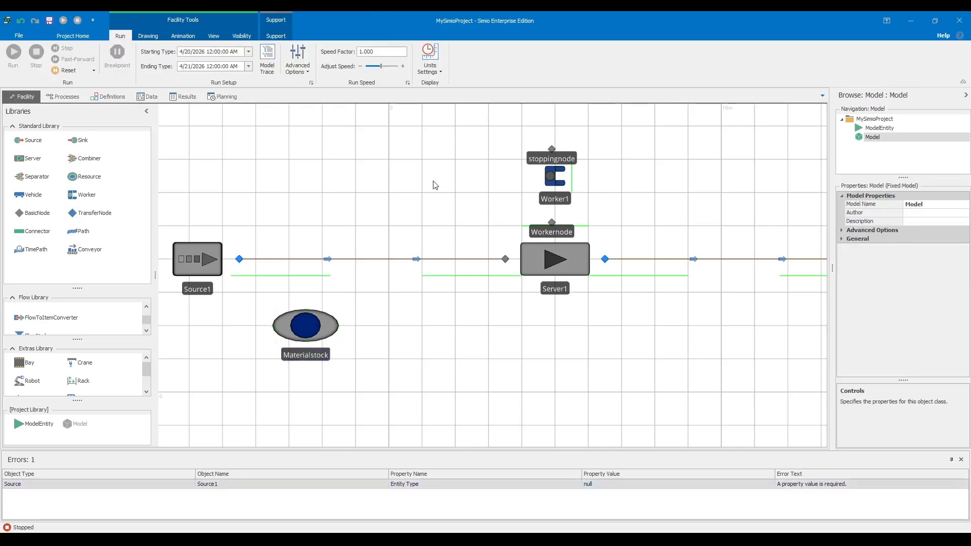
scroll(432, 189, down, 2)
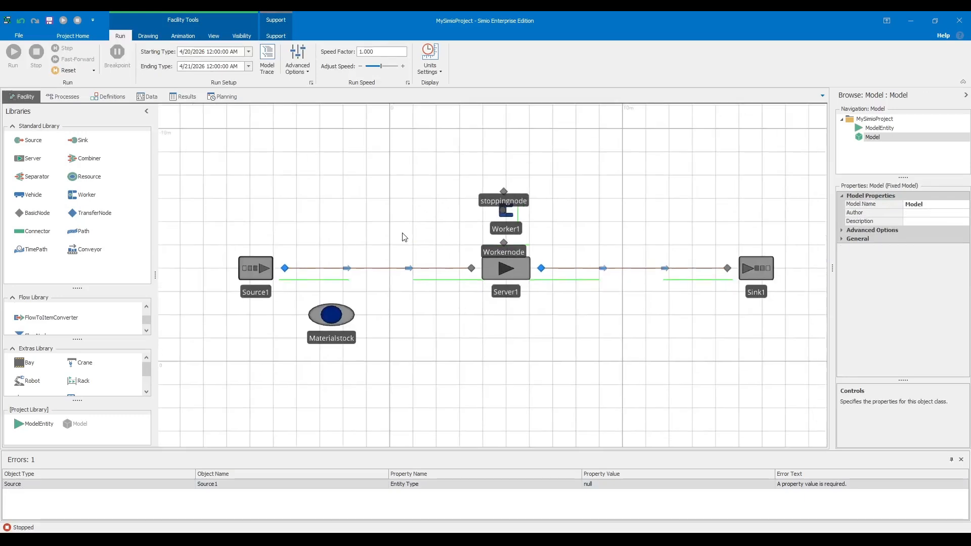
- Look at Source1's Entity Type choices and widen the properties panel
click(246, 274)
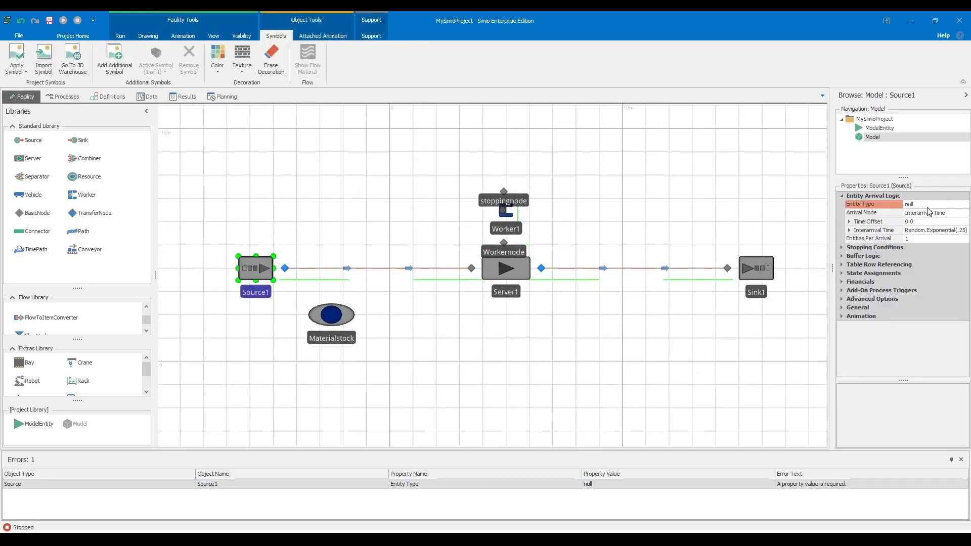
click(959, 203)
click(966, 205)
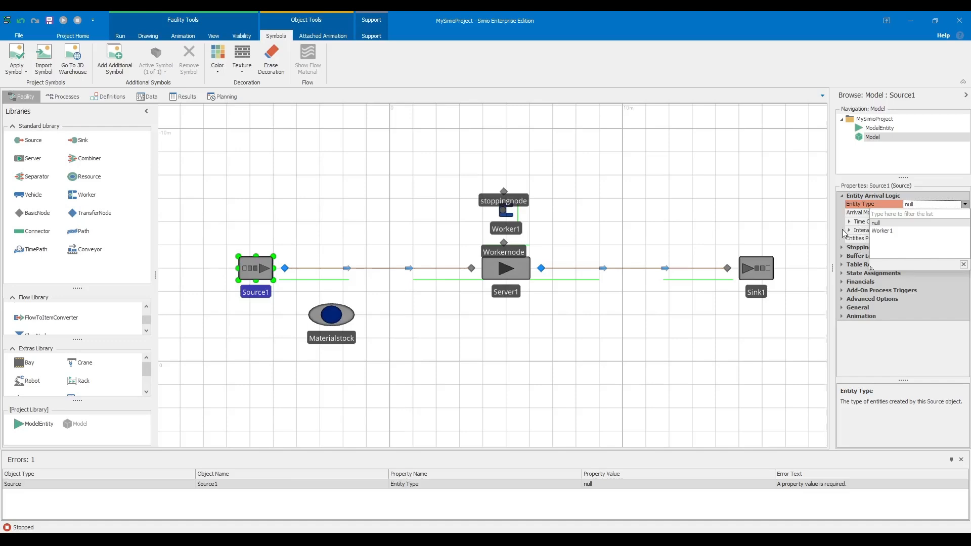
drag(833, 236, 806, 236)
click(711, 191)
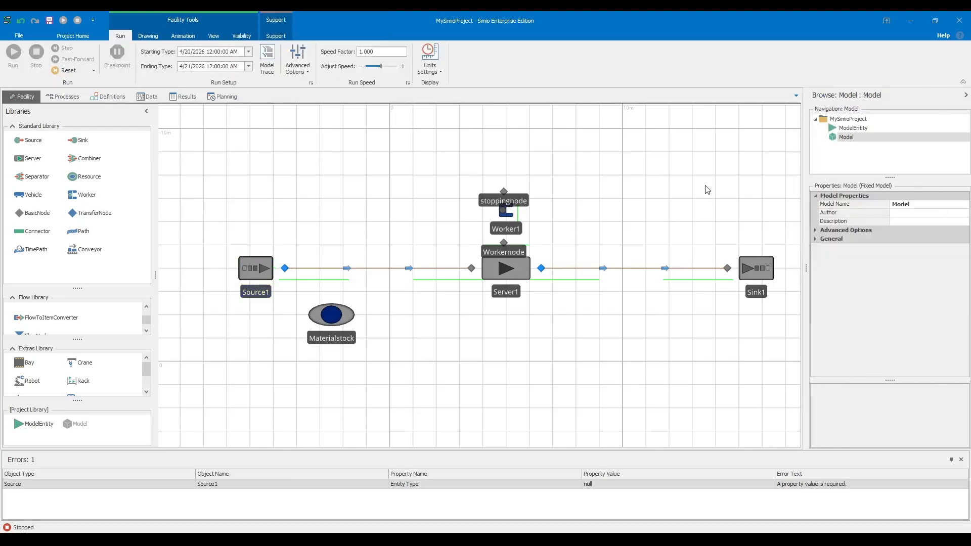
scroll(586, 190, up, 5)
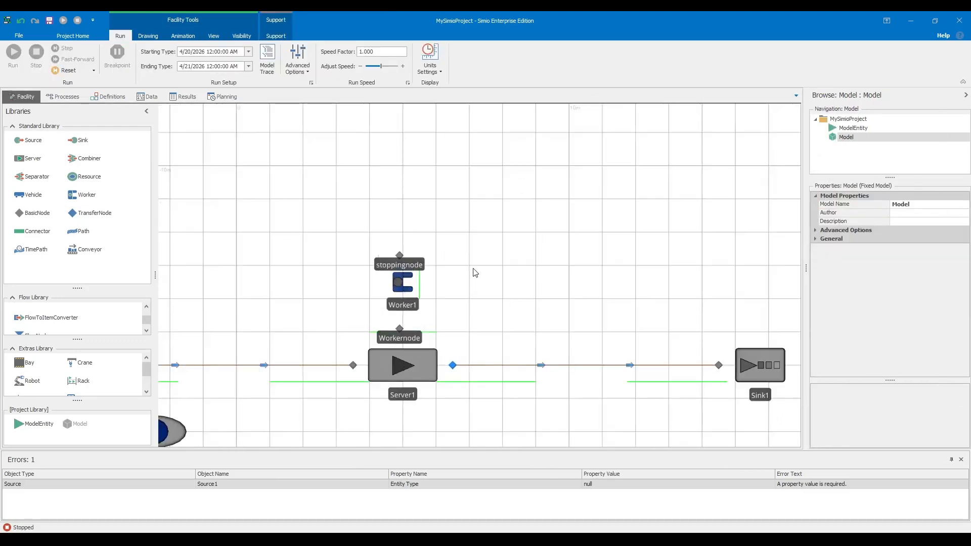
scroll(468, 280, down, 6)
drag(331, 290, 375, 215)
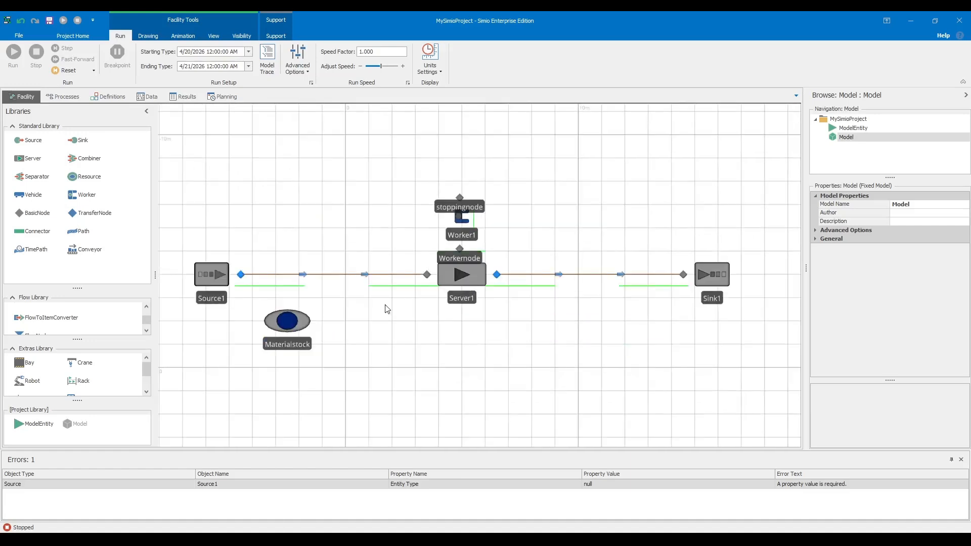
- Set Materialstock's Initial Capacity to 30
click(299, 323)
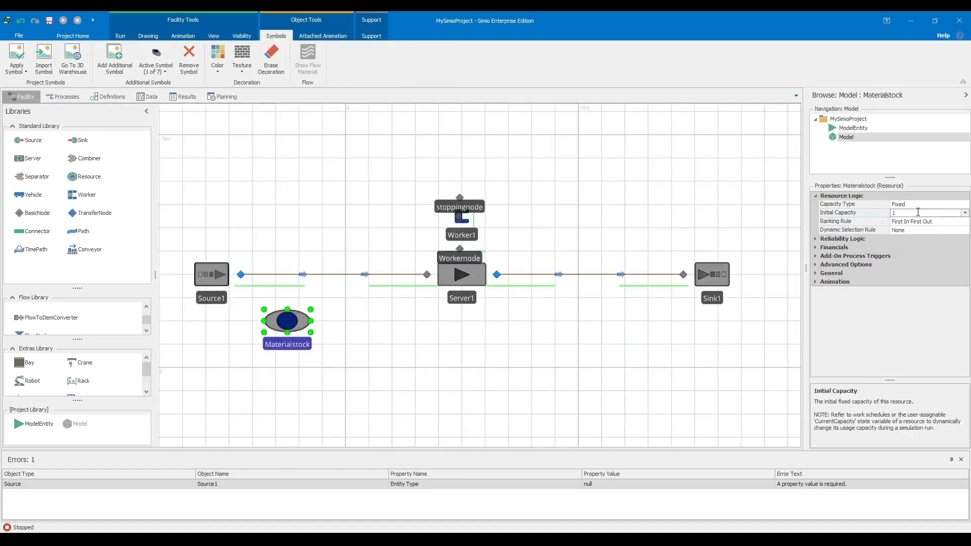
text(30)
click(667, 208)
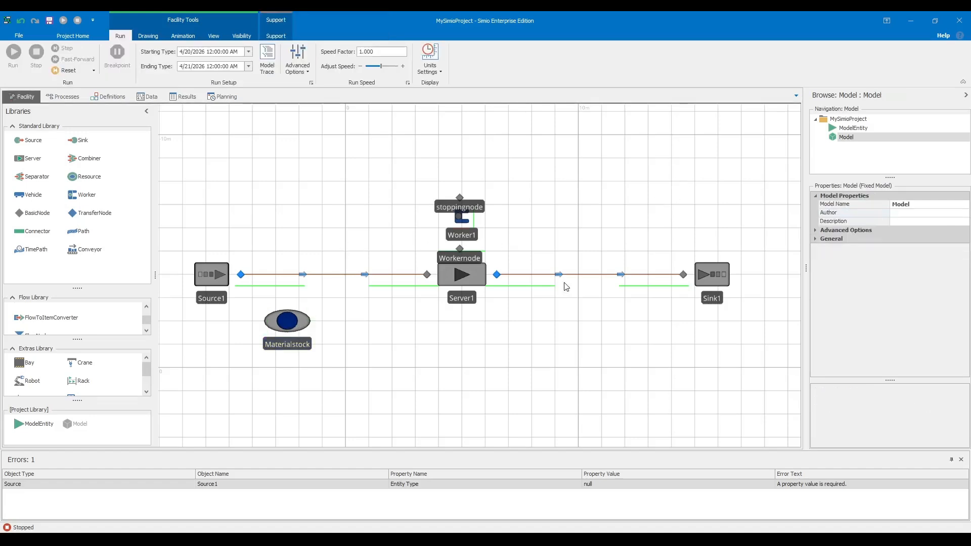
- Search Source1's entity type list for 'De', then close it with Entity Type still unset
click(219, 271)
click(913, 205)
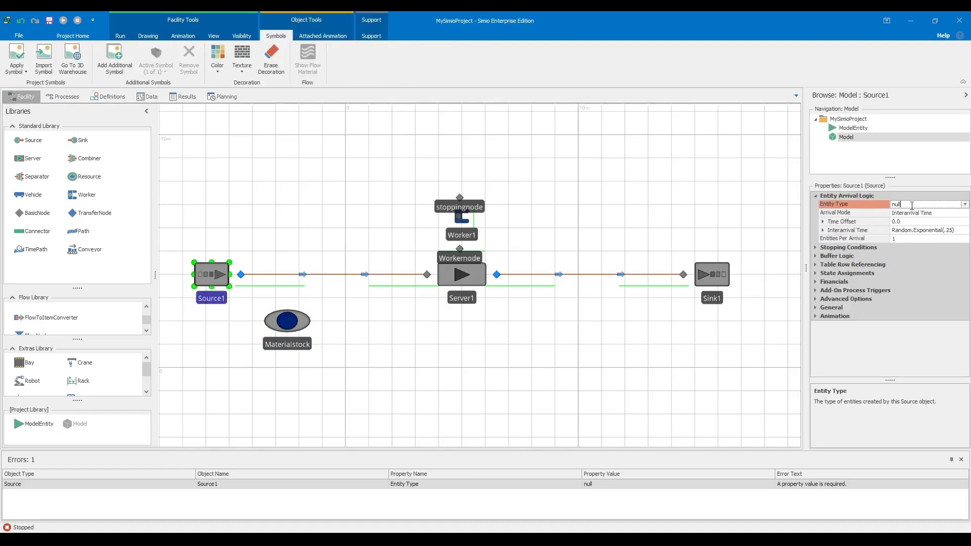
click(963, 205)
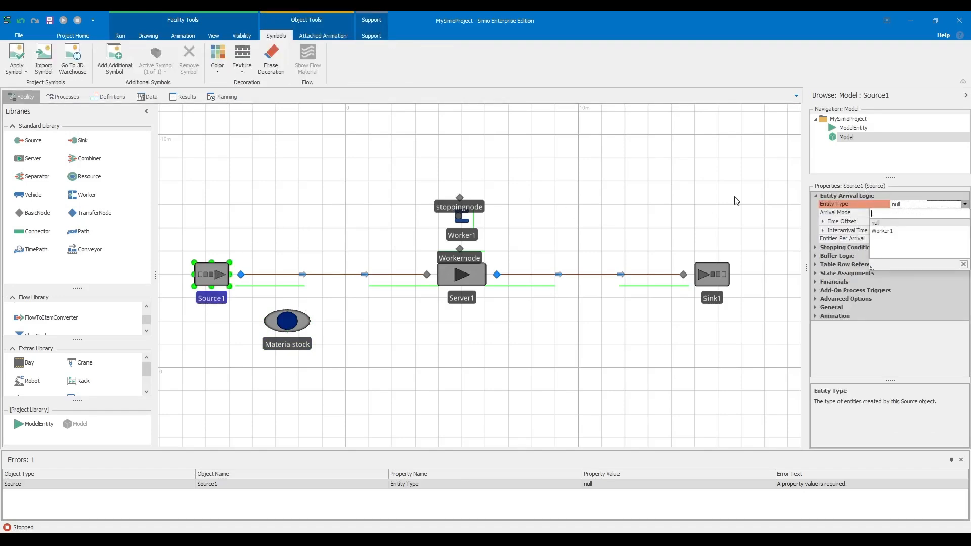
text(DefaultEntity)
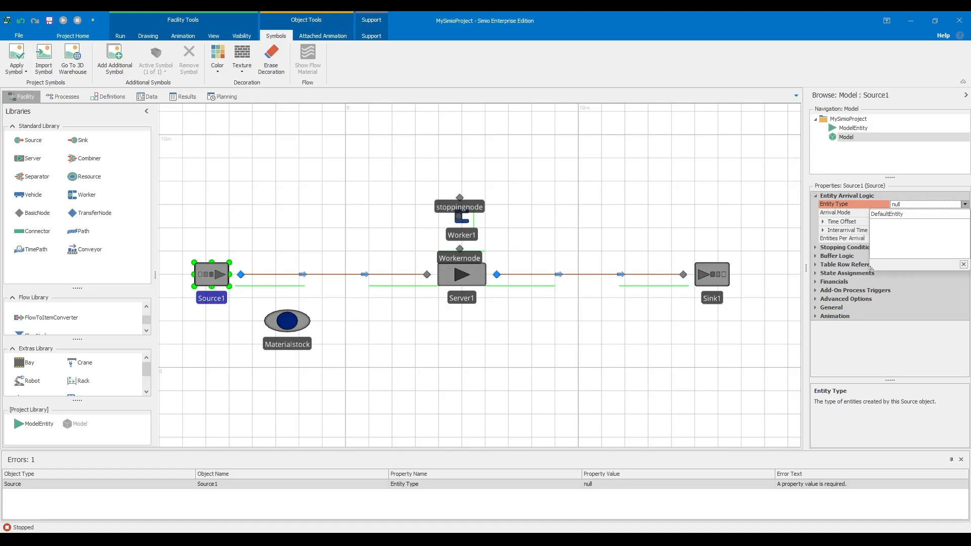
key(BackSpace)
key(BackSpace)
key(BackSpace)
key(BackSpace)
key(BackSpace)
key(BackSpace)
key(BackSpace)
key(BackSpace)
key(BackSpace)
key(BackSpace)
key(BackSpace)
key(BackSpace)
click(647, 128)
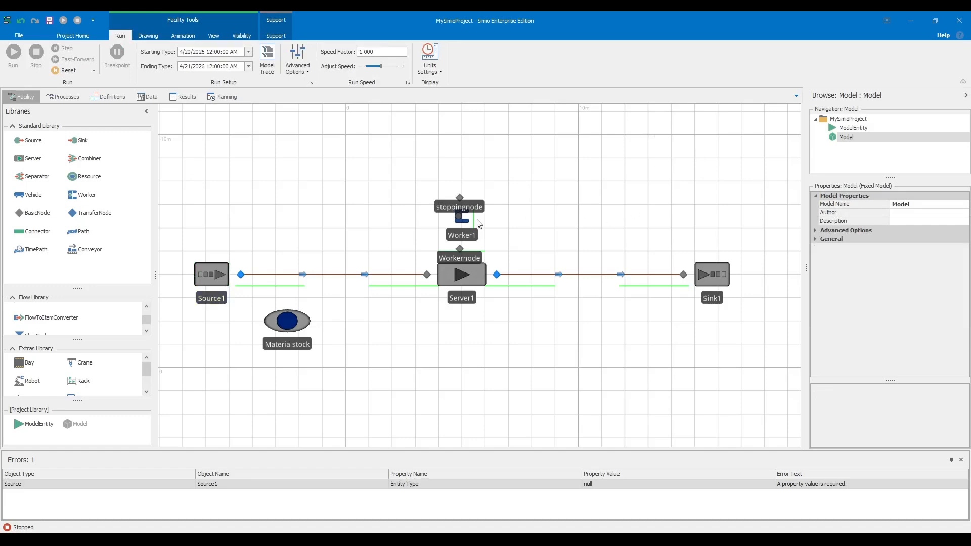
scroll(396, 217, up, 3)
scroll(397, 217, down, 1)
drag(331, 230, 389, 251)
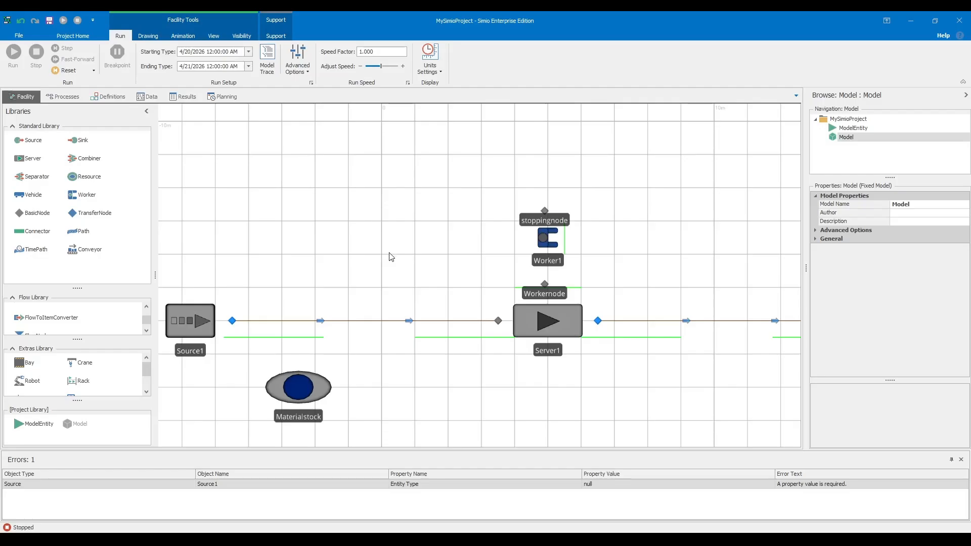
key(alt+Tab)
- Highlight the PDF requirement that products go into a stock of capacity 30 units, then return to Simio
drag(311, 205, 447, 199)
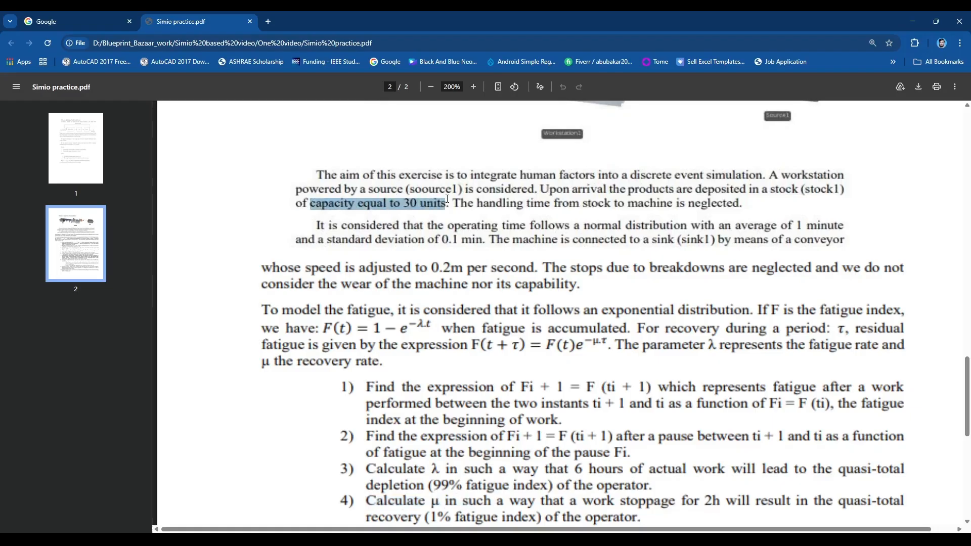
drag(696, 190, 801, 188)
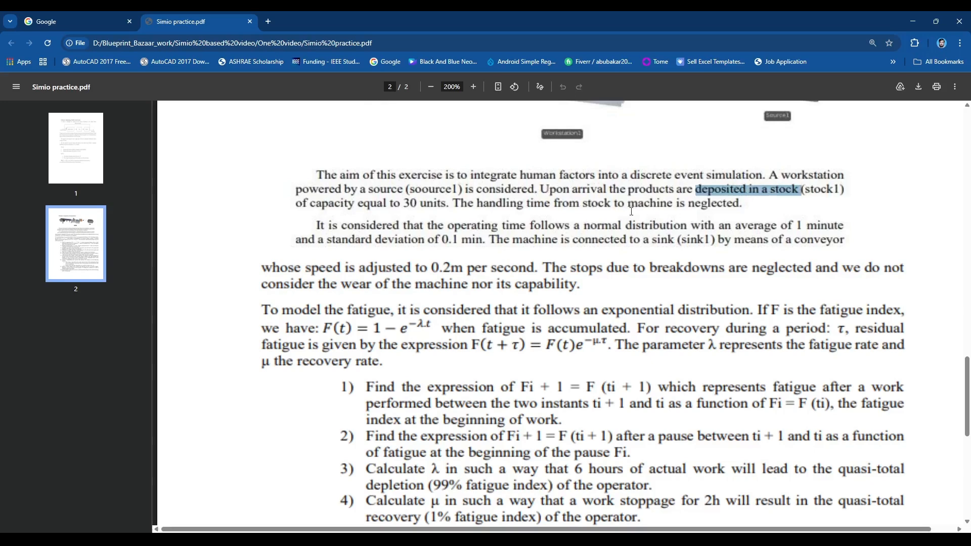
drag(609, 191, 706, 199)
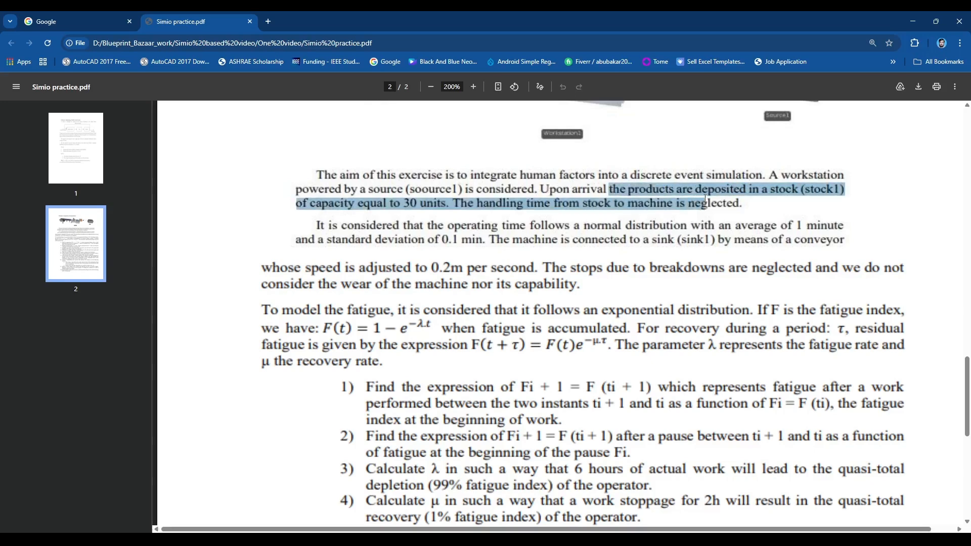
click(670, 220)
key(alt+Tab)
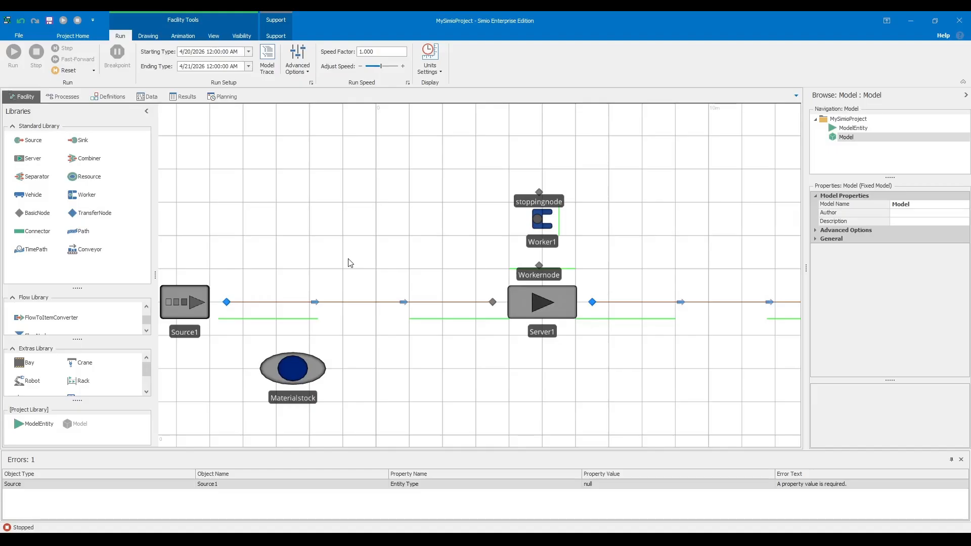
- Set Source1's interarrival time to an exponential mean of 1 minute
click(184, 312)
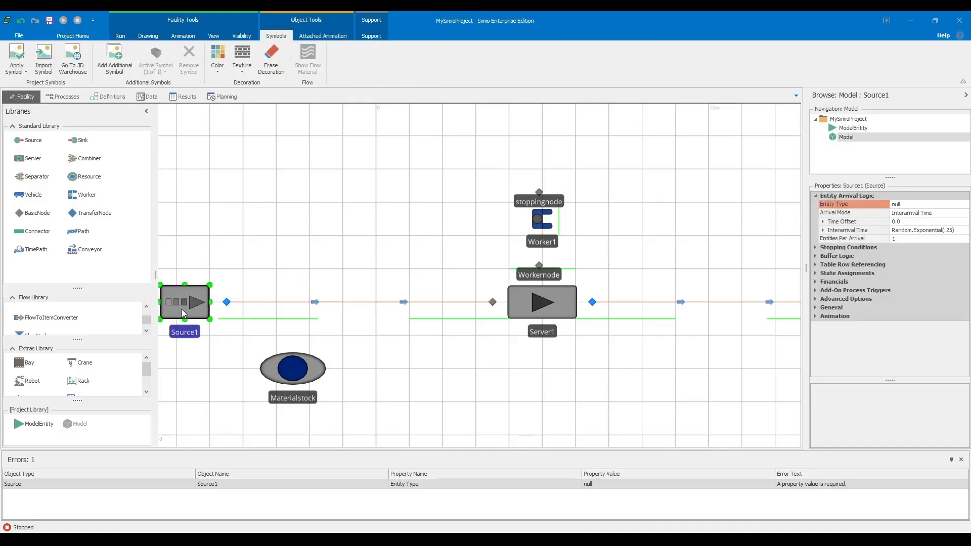
click(944, 231)
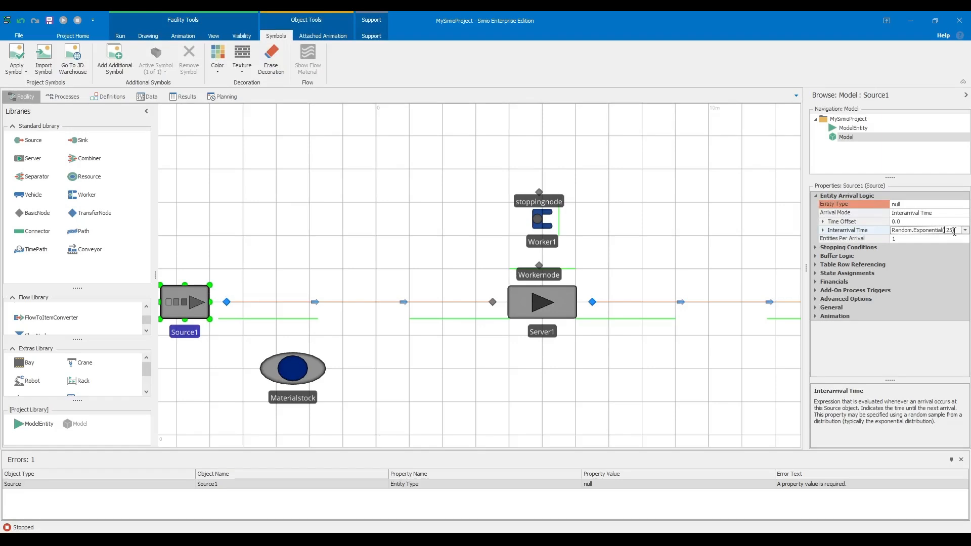
key(BackSpace)
key(BackSpace)
key(BackSpace)
text(1)
key(Return)
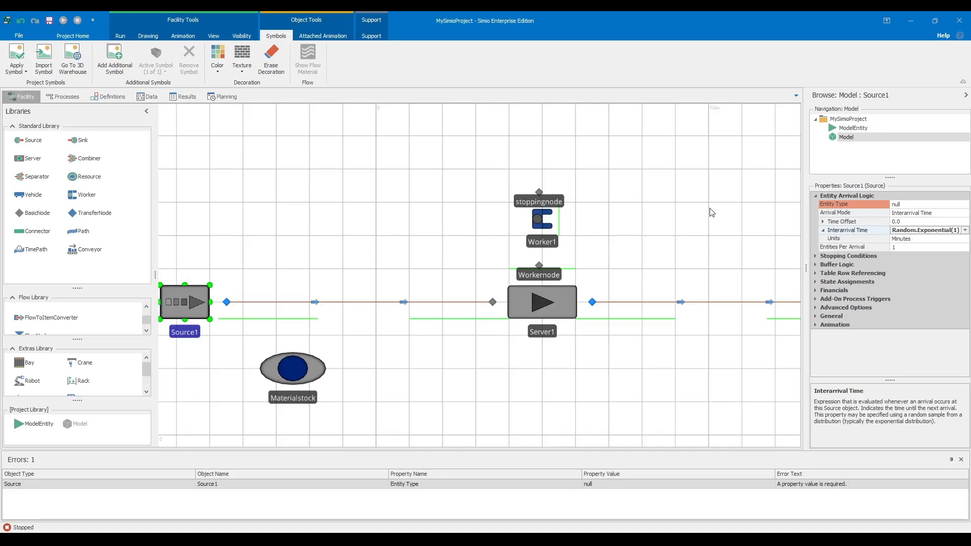
- Check the normal operating time requirement in the exercise PDF
key(alt+Tab)
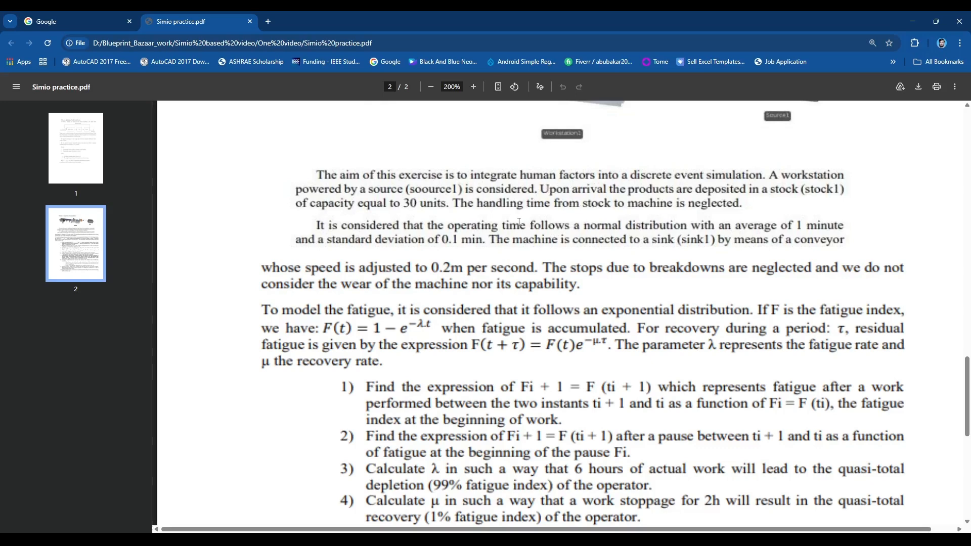
drag(502, 225, 850, 221)
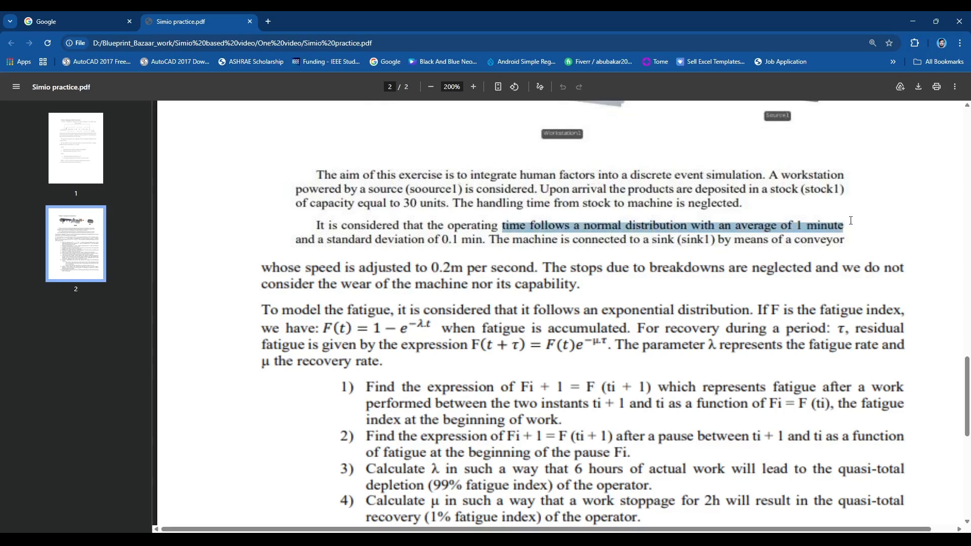
key(alt+Tab)
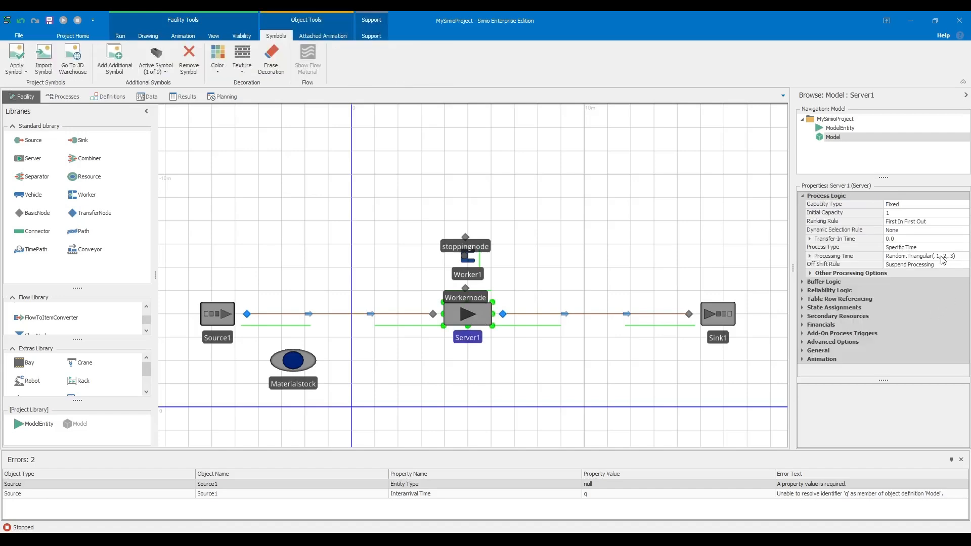
- Replace Server1's triangular processing time with an Exponential distribution and widen the properties panel
click(958, 256)
key(BackSpace)
key(BackSpace)
key(BackSpace)
key(BackSpace)
key(BackSpace)
key(BackSpace)
key(BackSpace)
key(BackSpace)
key(BackSpace)
key(BackSpace)
key(BackSpace)
key(BackSpace)
key(BackSpace)
key(BackSpace)
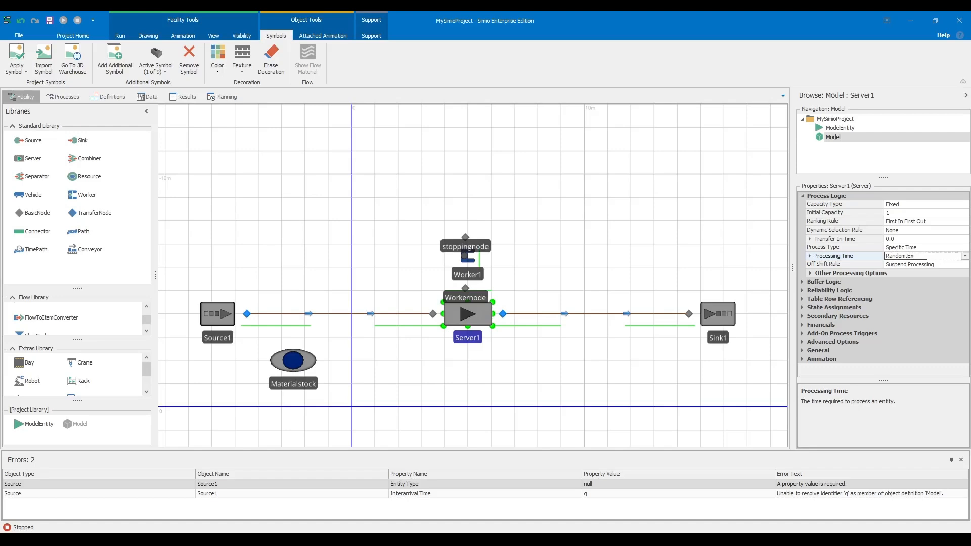
text(Exponential(0.1,1)
click(810, 256)
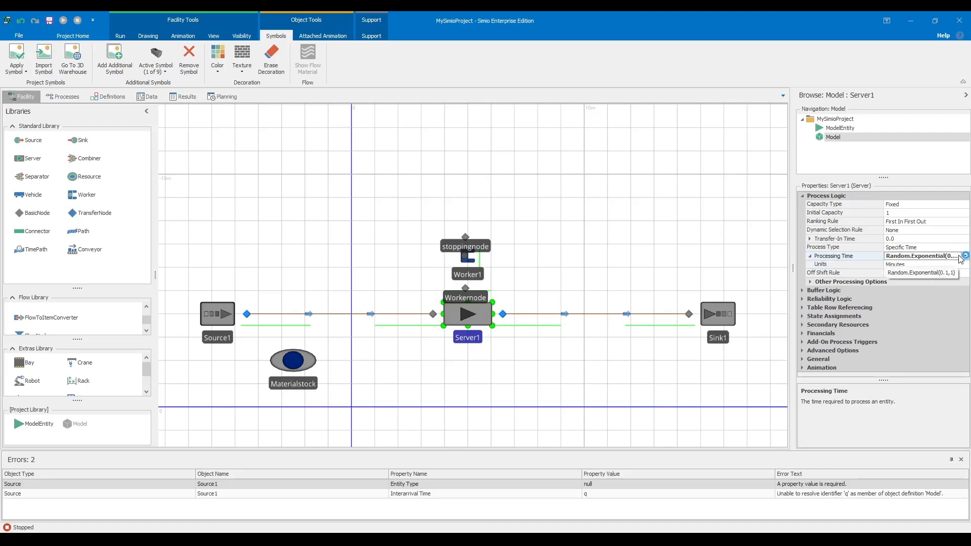
drag(790, 266, 754, 267)
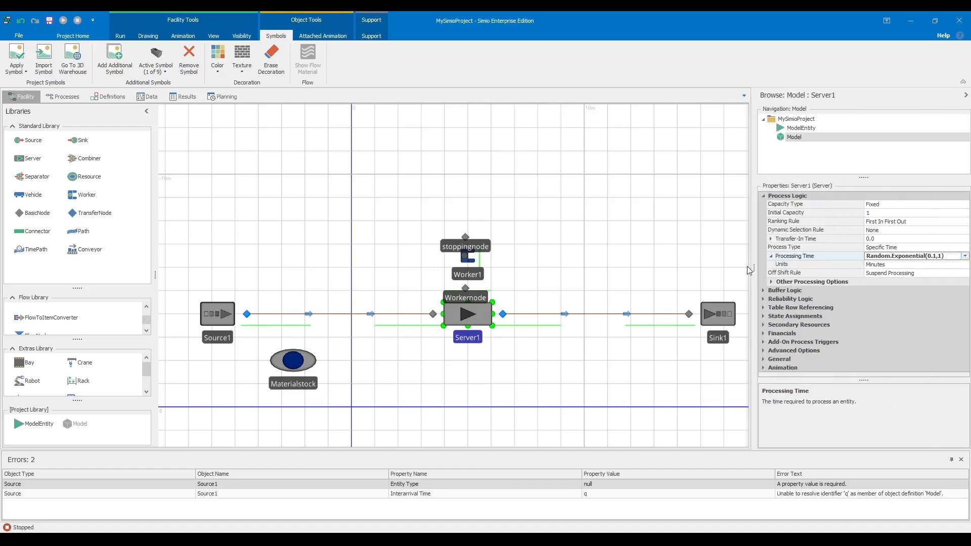
click(642, 233)
- Change Server1's processing time to Random.Normal(1,0.1) minutes
click(479, 324)
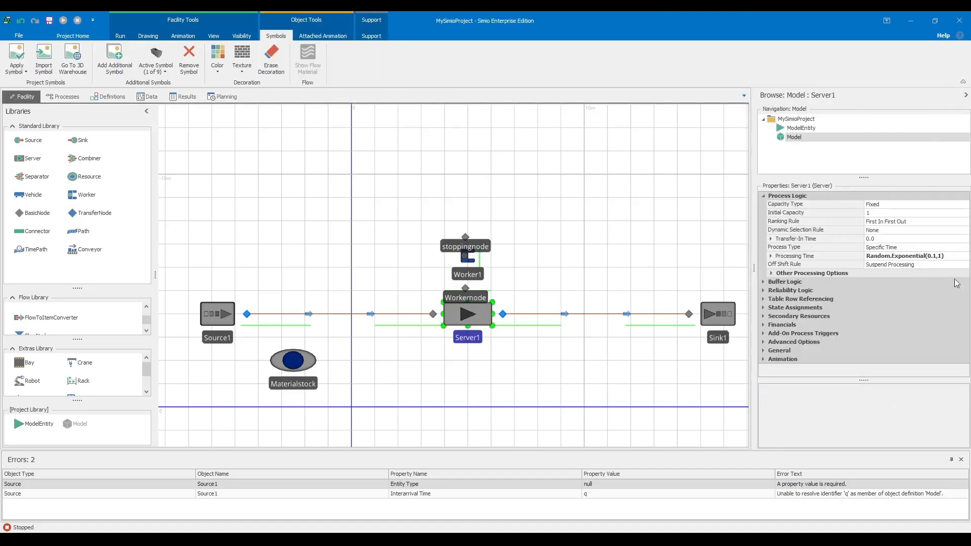
click(924, 256)
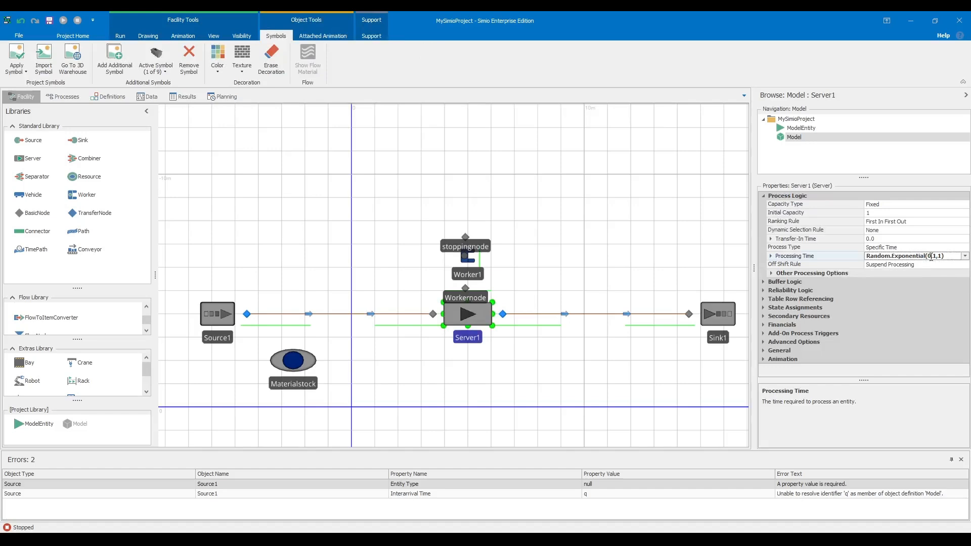
key(BackSpace)
key(BackSpace)
key(BackSpace)
key(BackSpace)
key(BackSpace)
key(BackSpace)
key(BackSpace)
key(BackSpace)
key(BackSpace)
key(BackSpace)
key(BackSpace)
text(Normal)
key(Return)
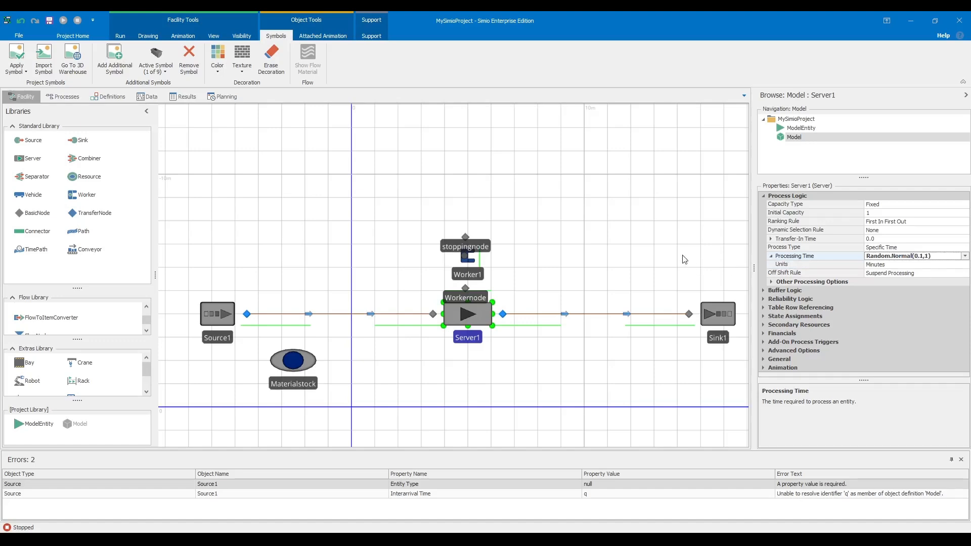
click(920, 256)
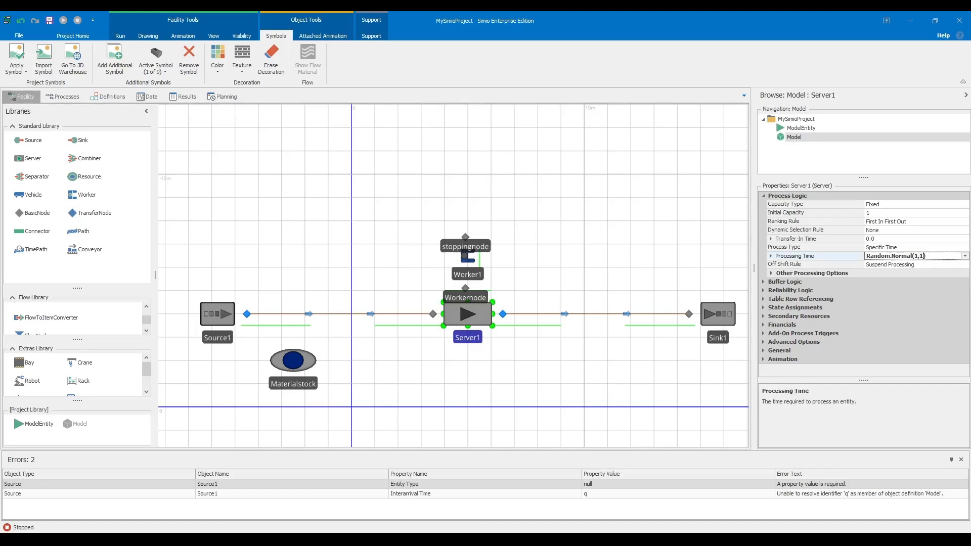
text(0.)
key(Return)
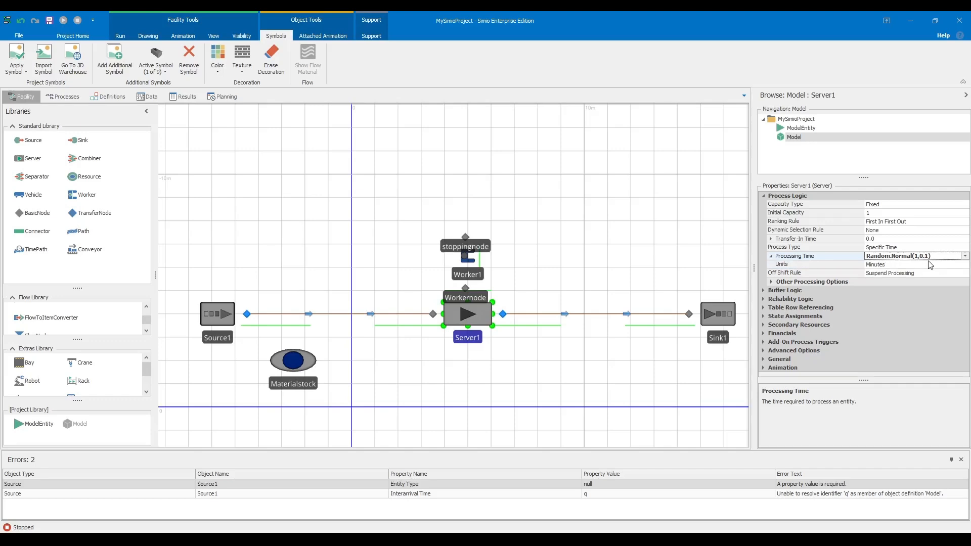
click(682, 228)
scroll(598, 302, down, 3)
drag(598, 301, 549, 351)
scroll(548, 341, up, 6)
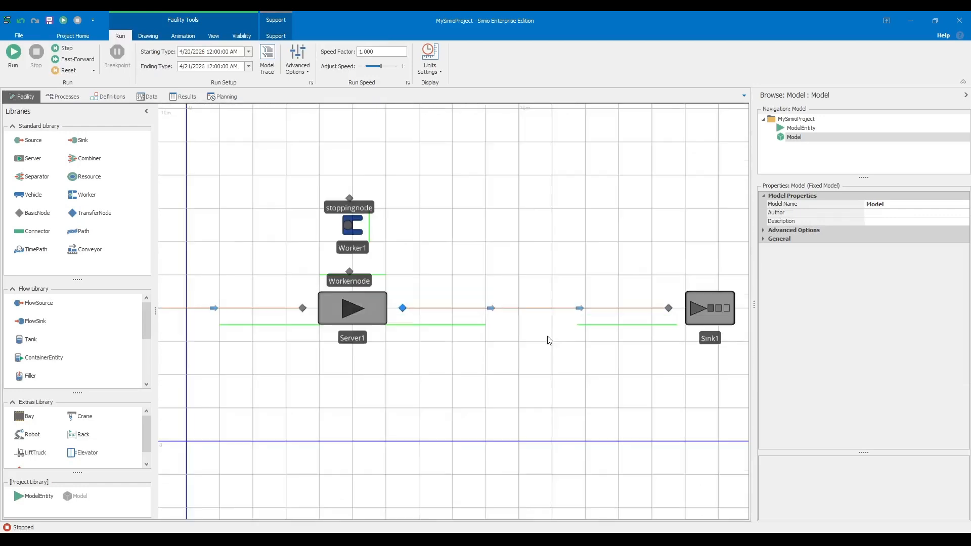
- Set Conveyor1's initial desired speed to 0.2 meters per second
click(546, 309)
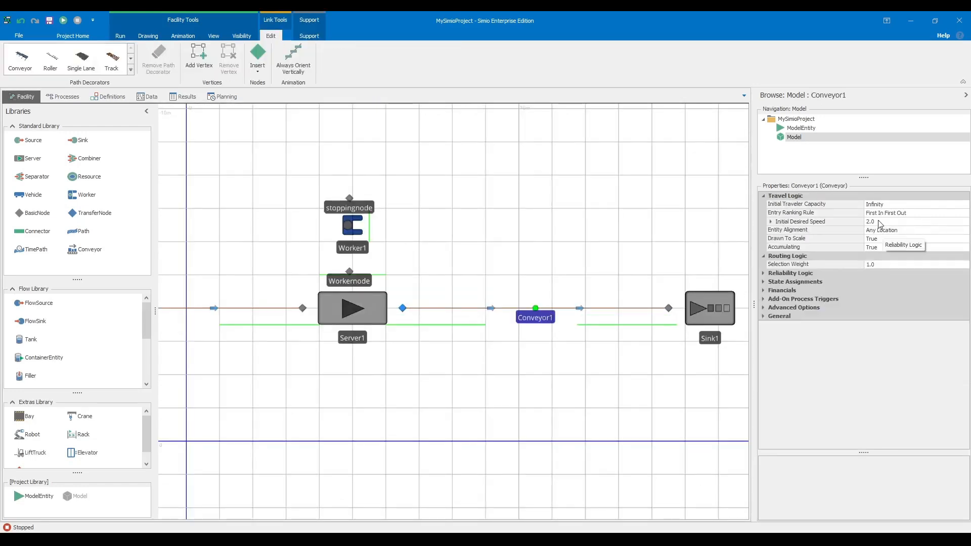
click(877, 221)
key(BackSpace)
key(BackSpace)
key(BackSpace)
text(0.2)
key(Return)
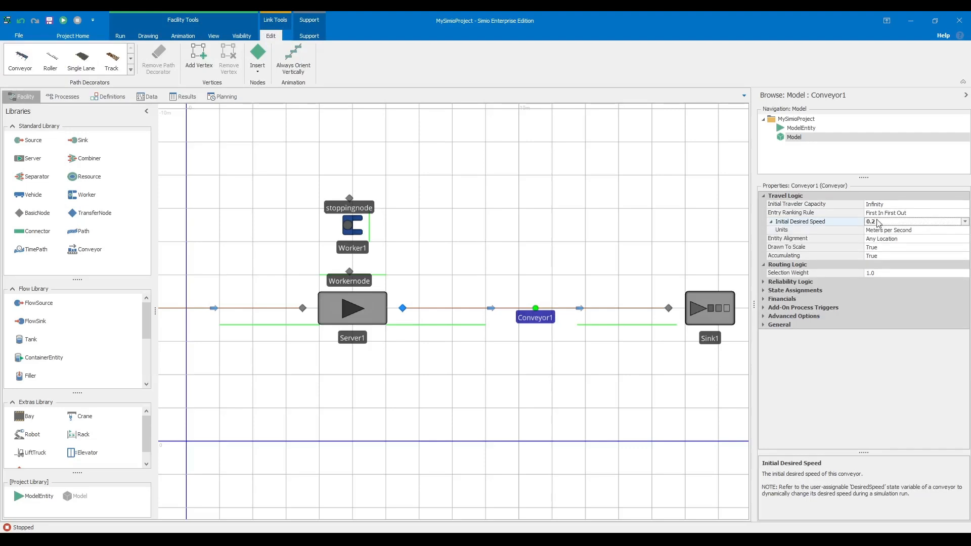
click(665, 179)
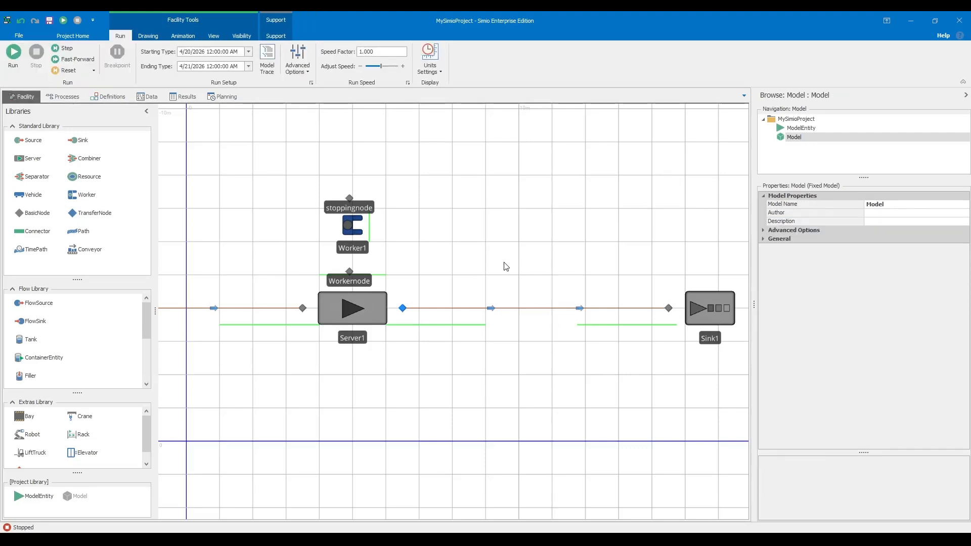
scroll(507, 266, down, 3)
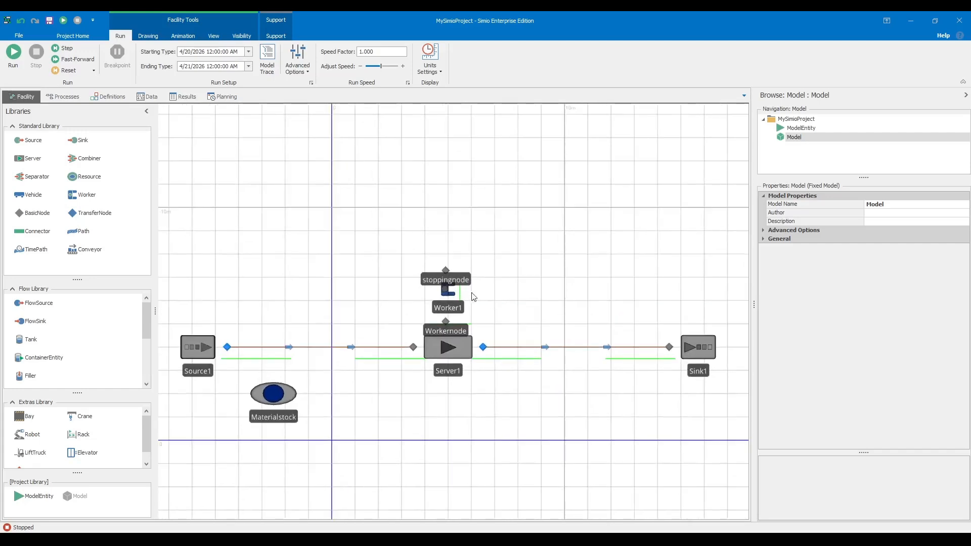
scroll(478, 297, up, 2)
- Inspect Worker1's properties
click(440, 292)
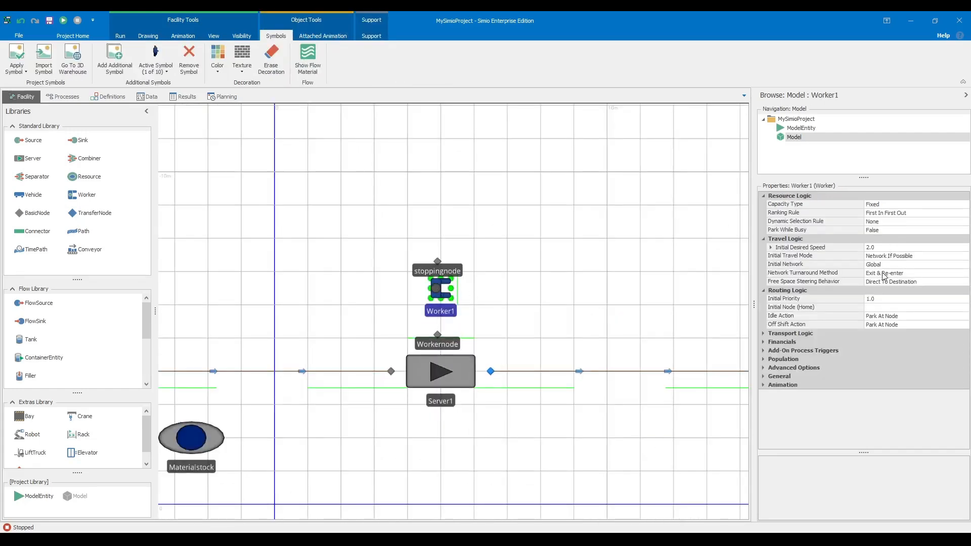
click(653, 263)
scroll(394, 329, up, 2)
scroll(405, 324, down, 3)
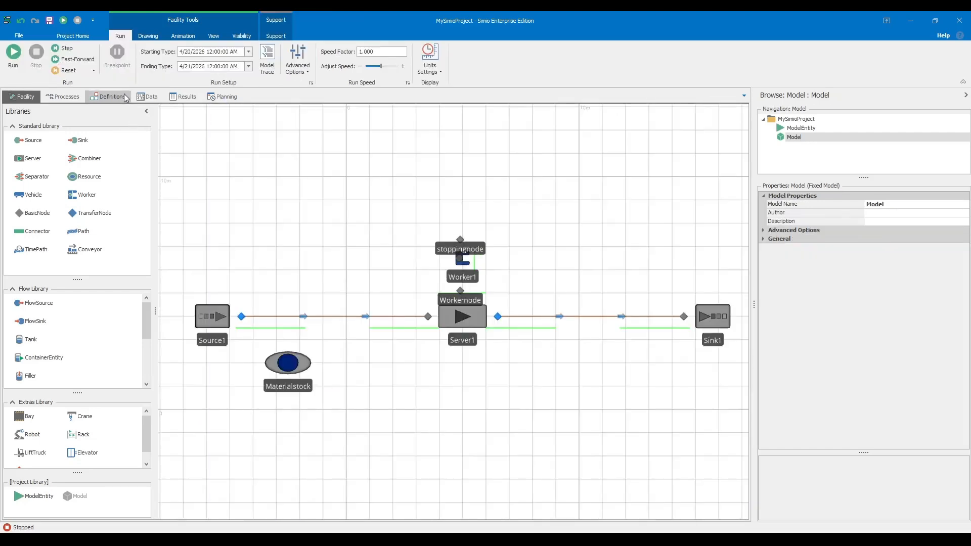
- Add a boolean, an integer and real state variables to the model
click(126, 98)
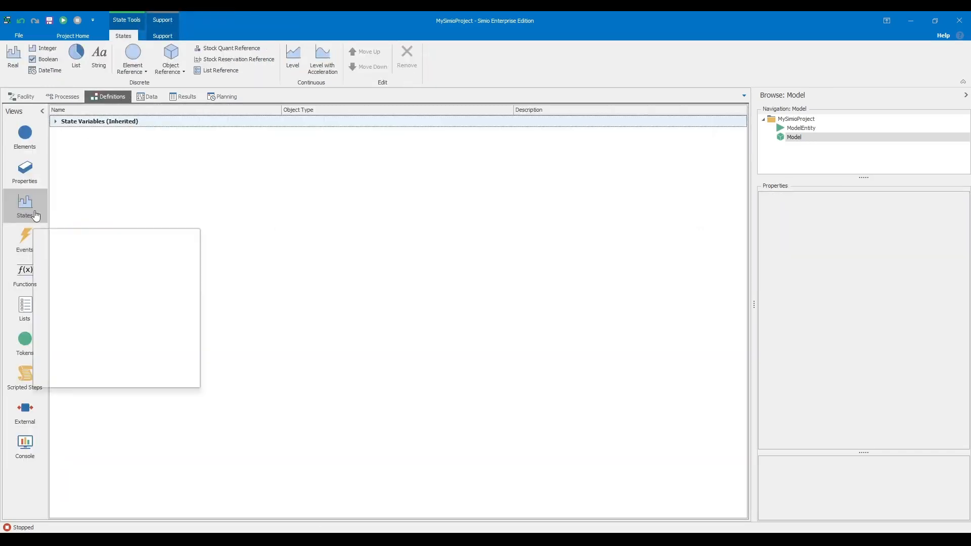
click(57, 59)
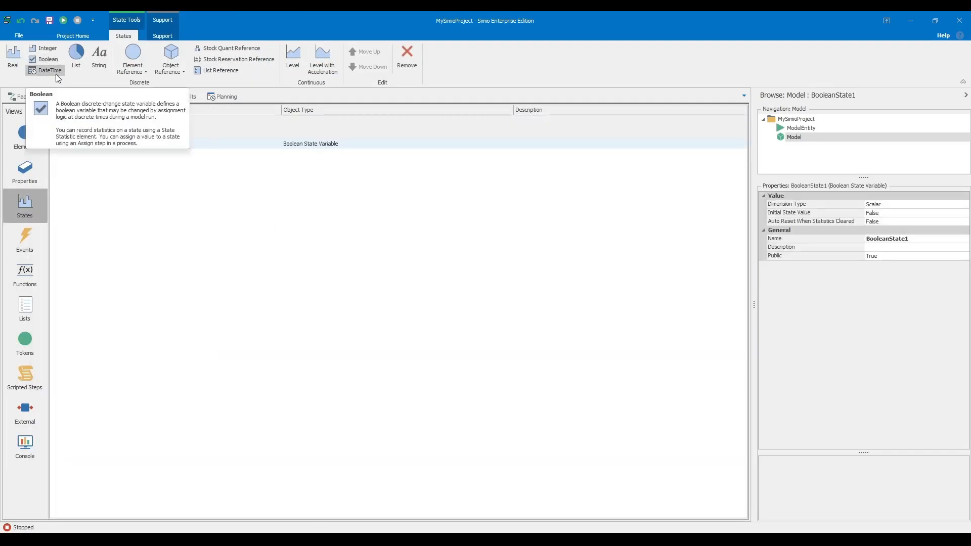
click(51, 48)
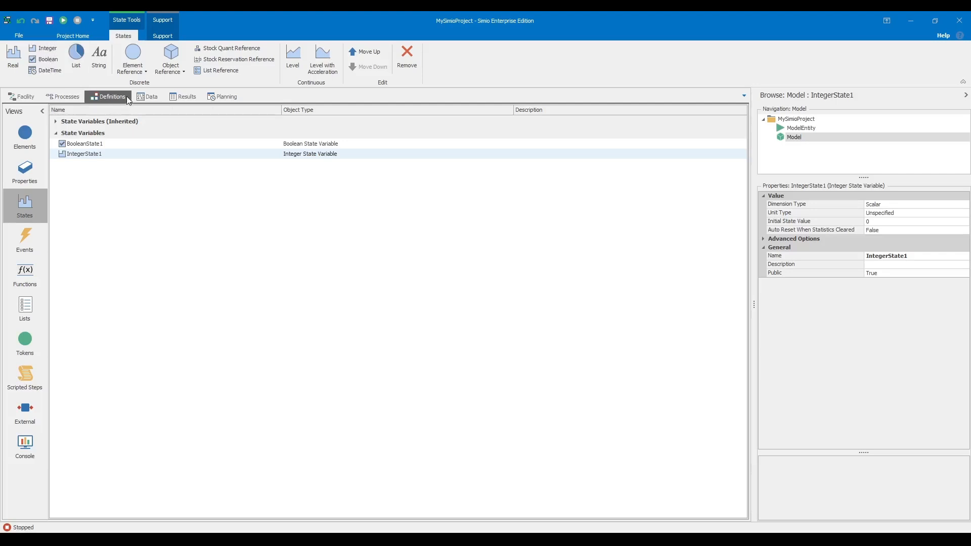
click(16, 68)
click(17, 68)
click(17, 68)
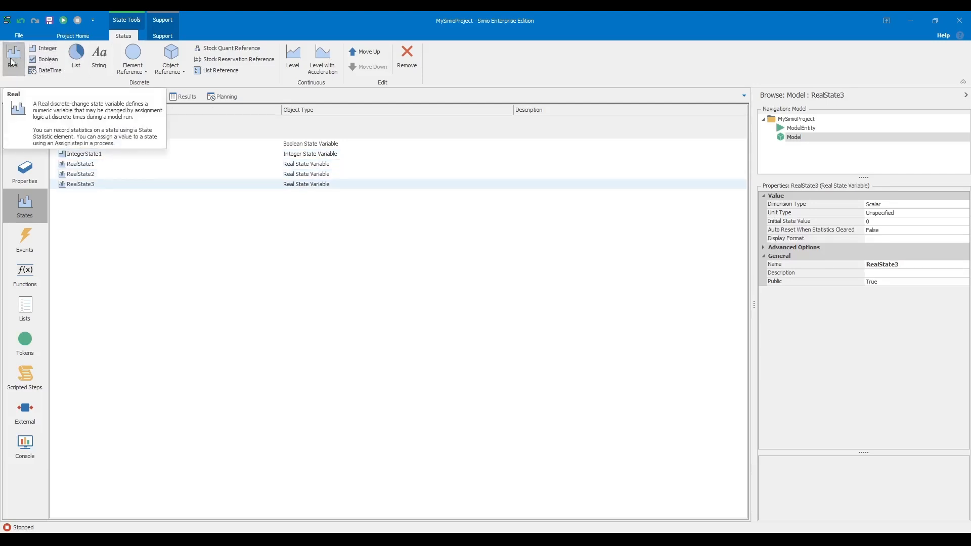
- Add an Object reference state variable named Worker2
click(184, 73)
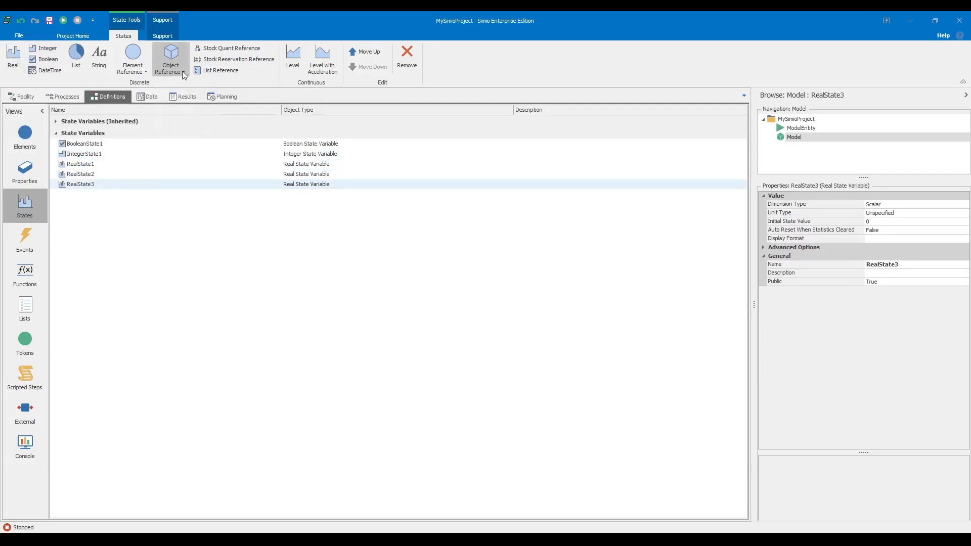
click(177, 84)
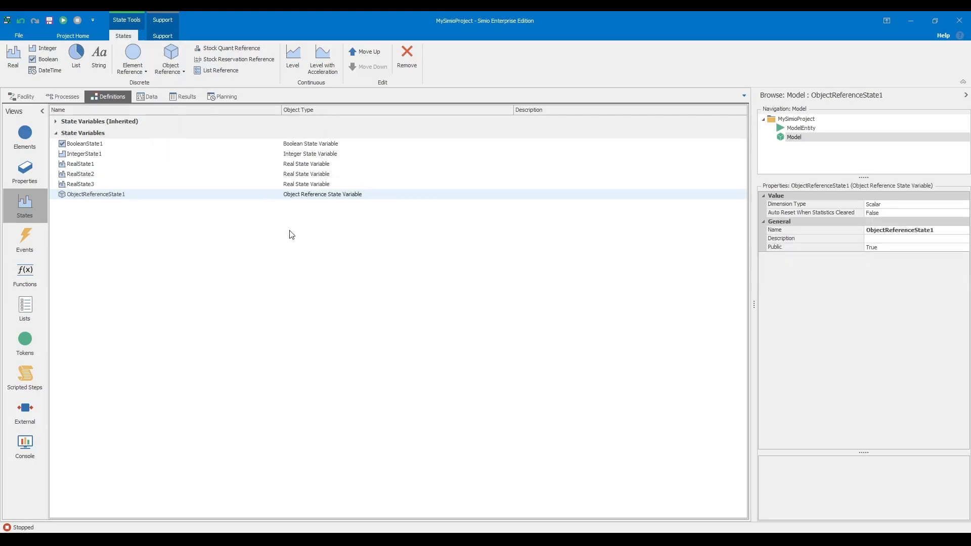
text(q)
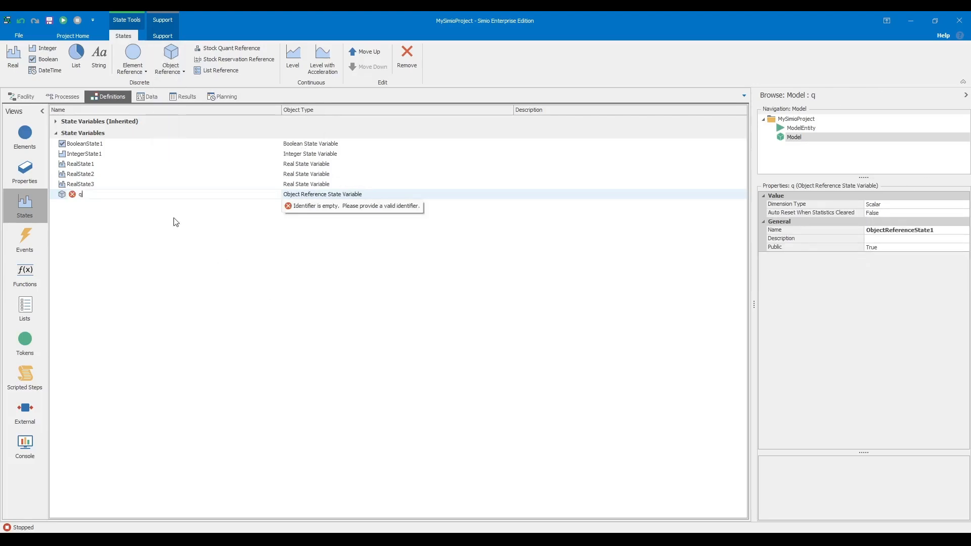
text(Worker2)
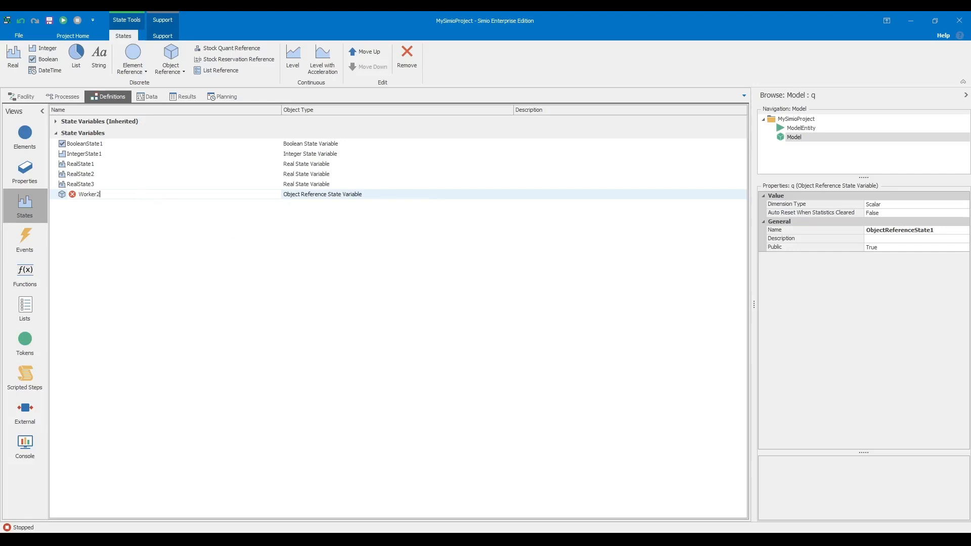
key(Return)
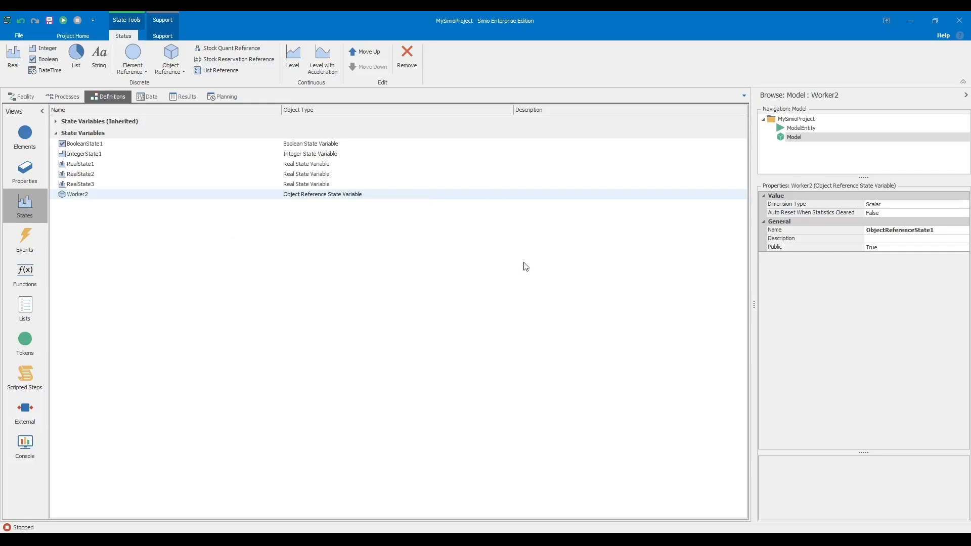
click(949, 230)
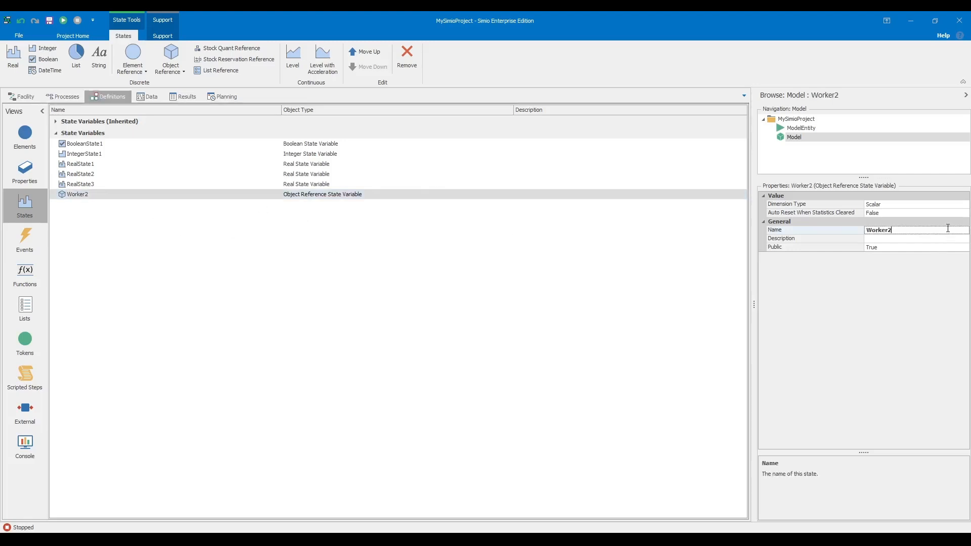
click(517, 277)
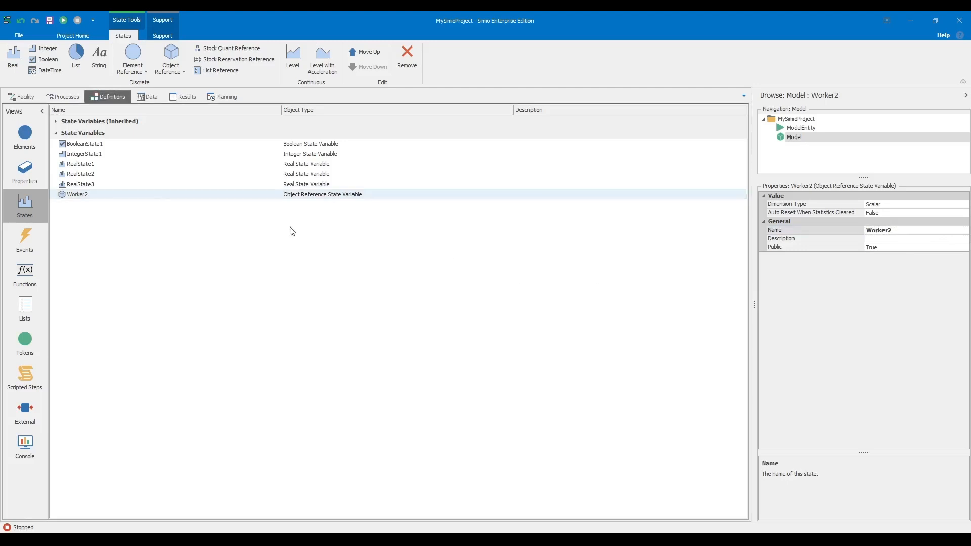
- Rename RealState3, RealState2 and RealState1 to Mu, Lambda and fatigue
click(70, 184)
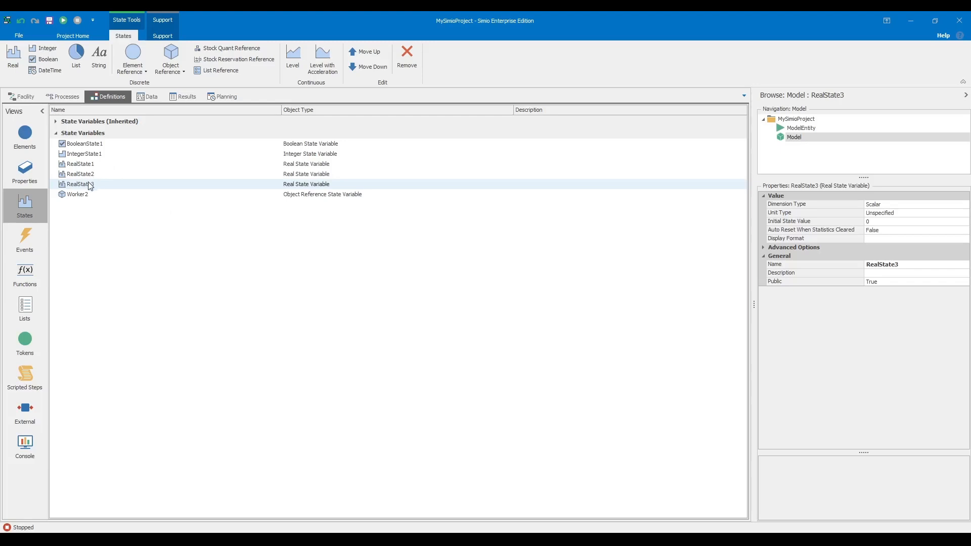
text(qq)
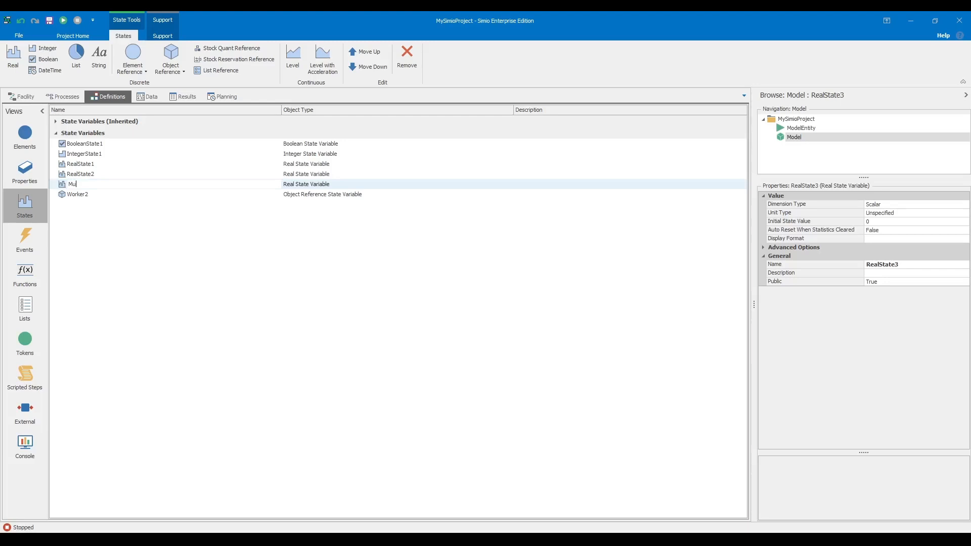
key(Return)
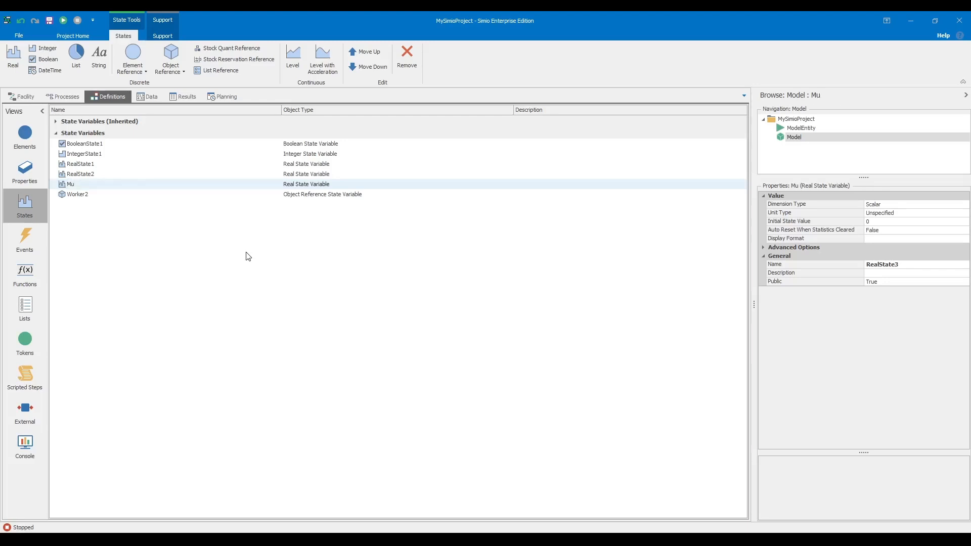
click(107, 175)
click(108, 175)
text(La)
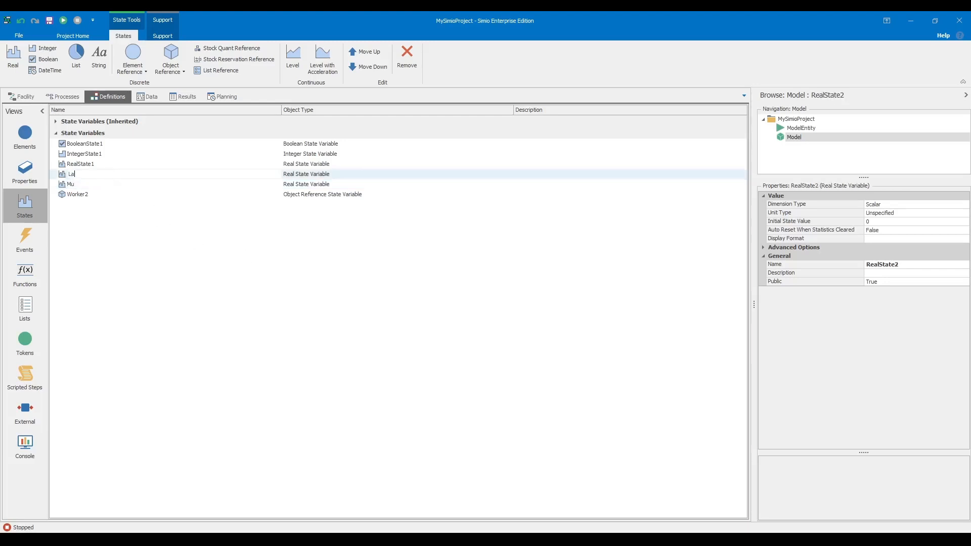
text(mbada)
key(Return)
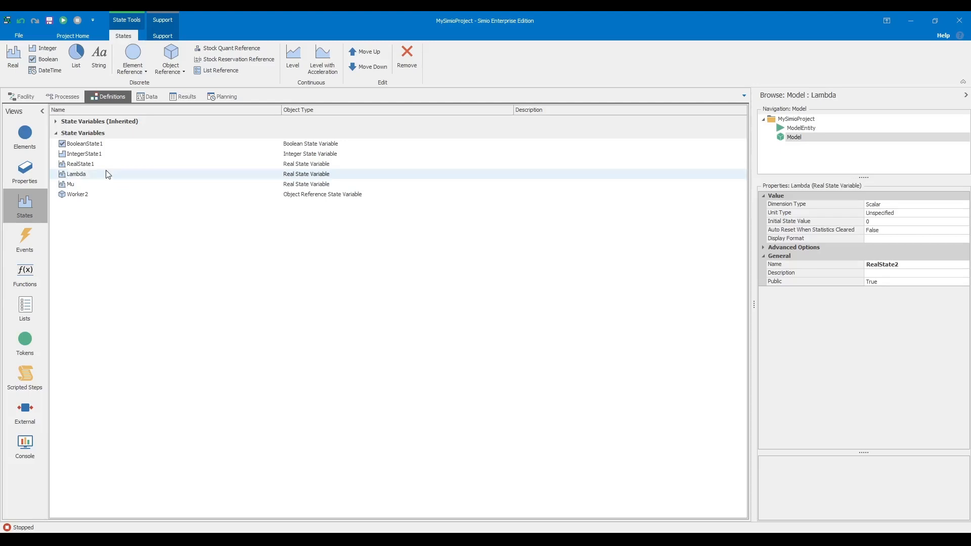
click(84, 163)
click(84, 163)
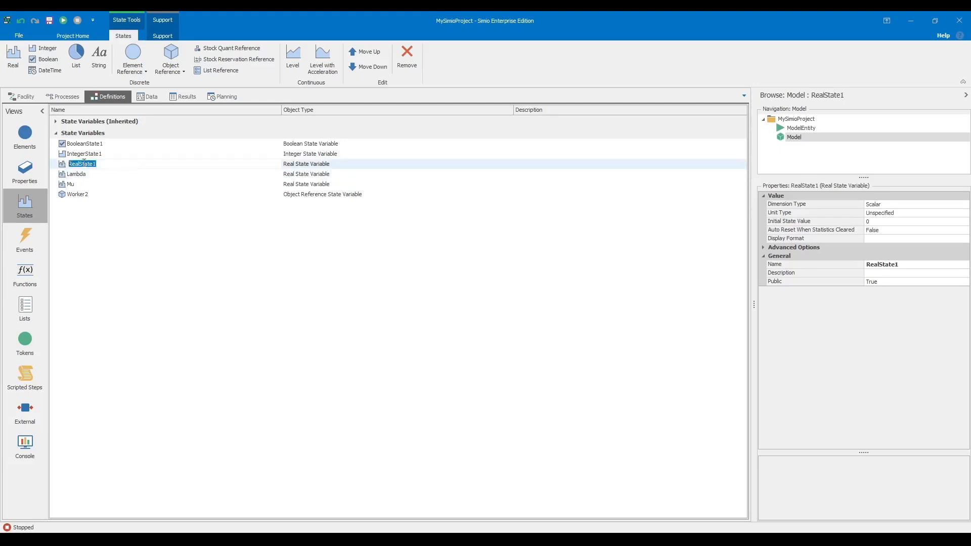
text(fatigue)
key(Return)
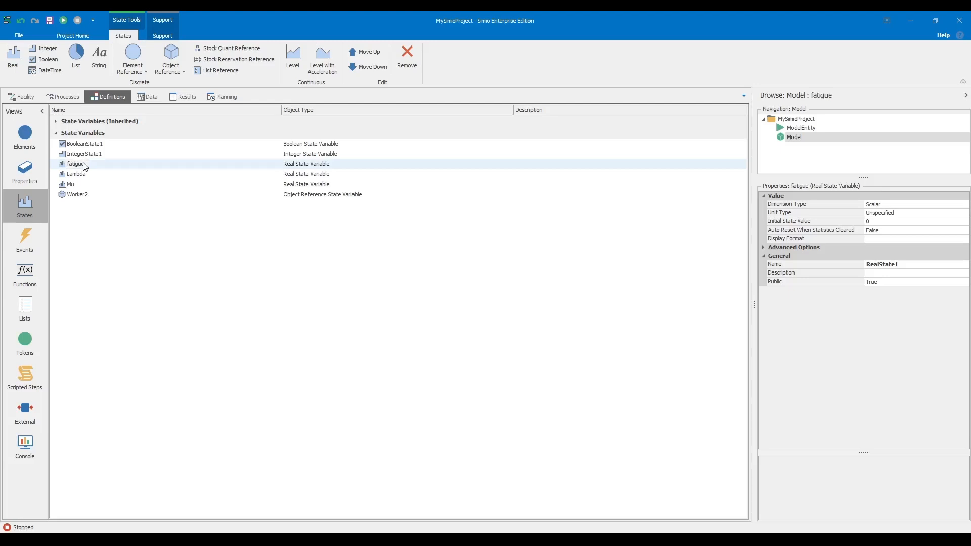
- Rename IntegerState1 to Wip and BooleanState1 to Workeratstation
click(96, 153)
click(96, 153)
text(Wip)
key(Return)
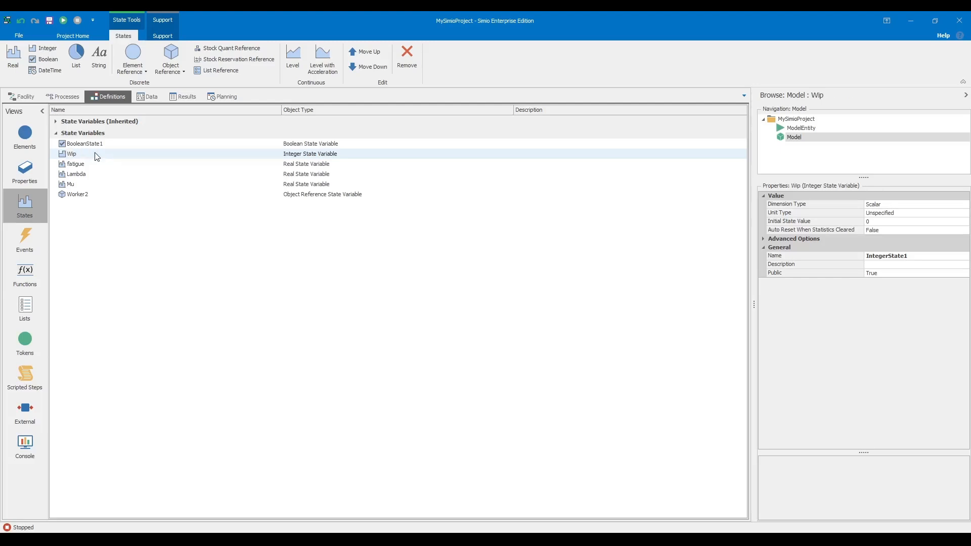
click(112, 143)
click(113, 143)
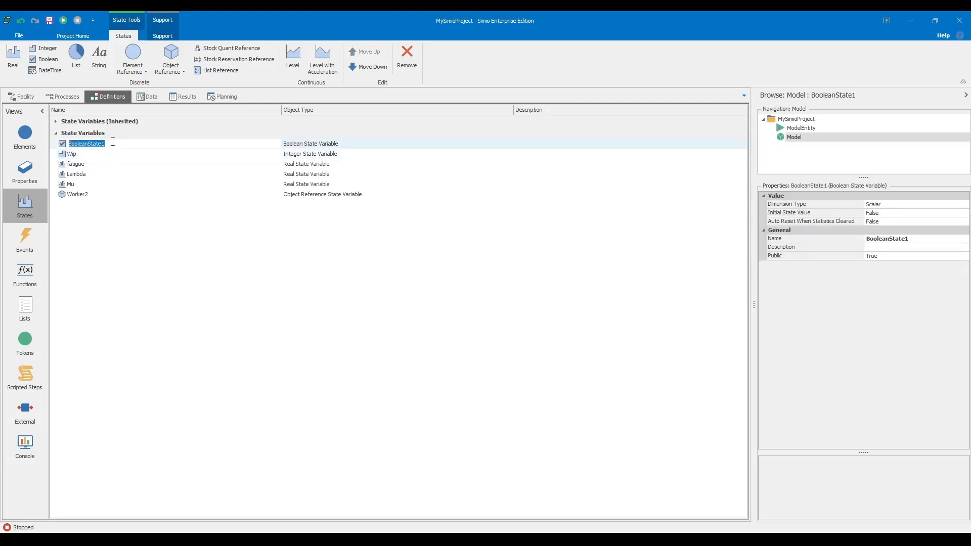
text(Workeratstation)
key(Return)
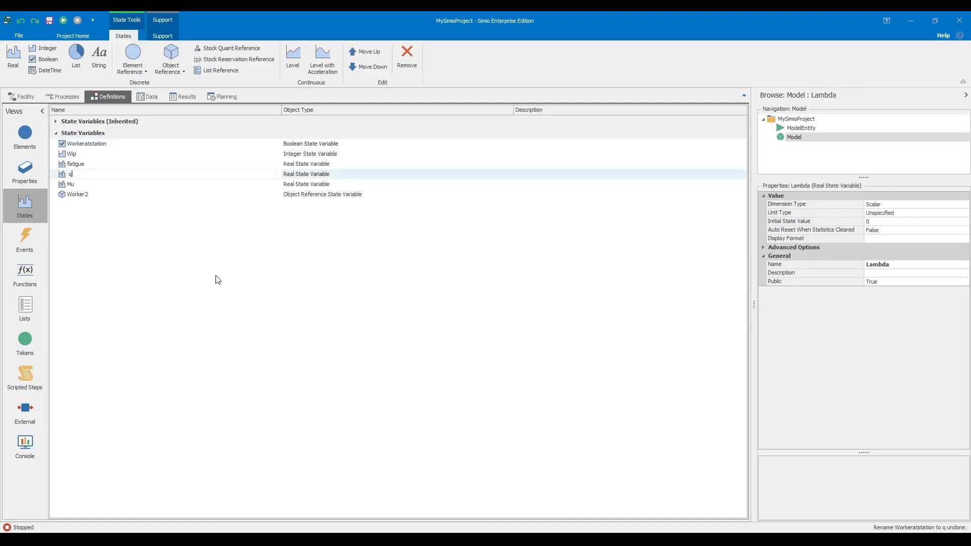
- Undo the accidental Lambda rename and set Mu's initial value to 2.3026
click(215, 275)
click(22, 21)
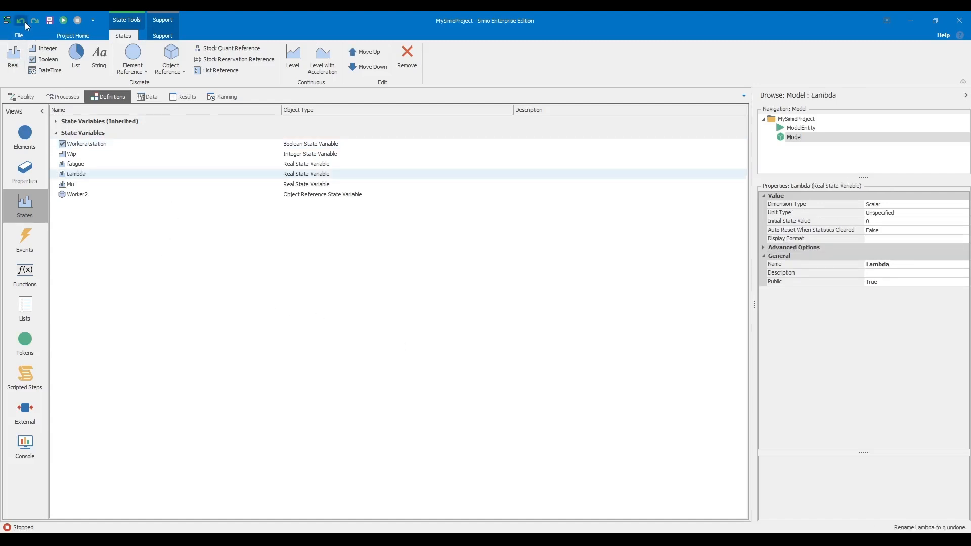
click(74, 185)
click(878, 222)
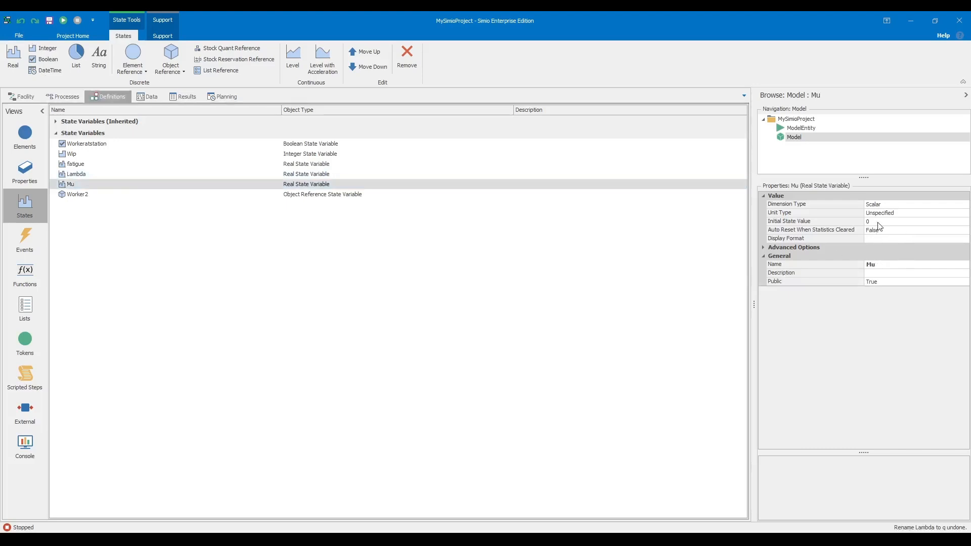
text(2.3026)
key(Return)
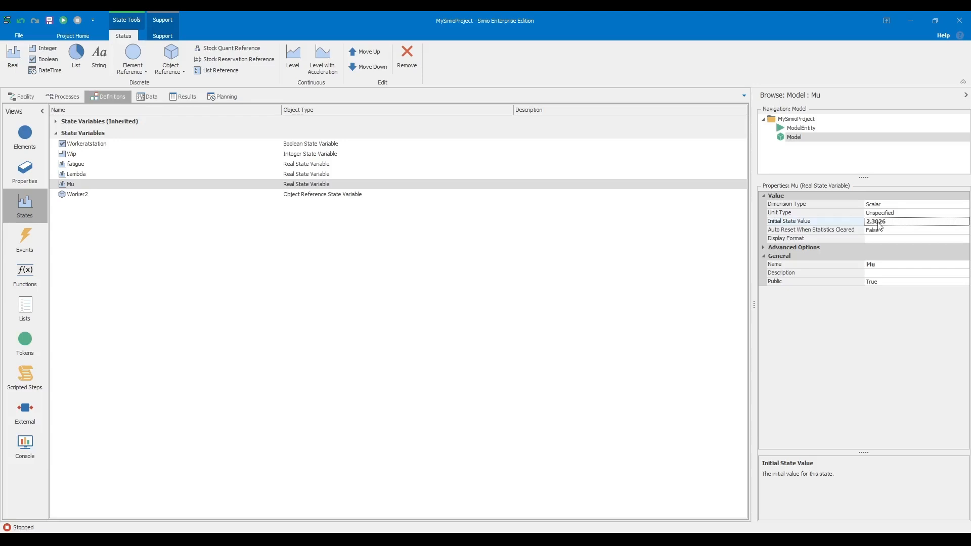
- Set Lambda's initial state value to 0.7675
click(479, 251)
click(121, 174)
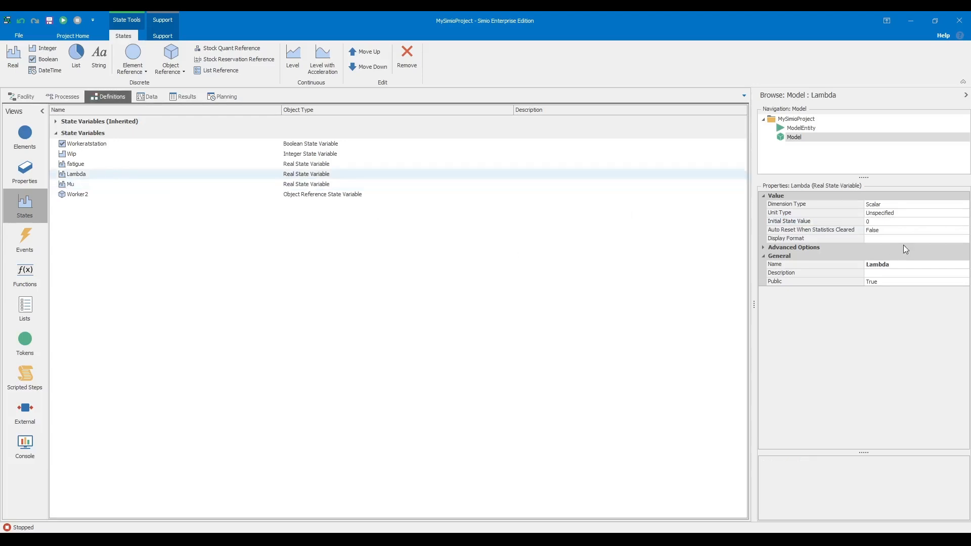
click(904, 220)
text(.7675)
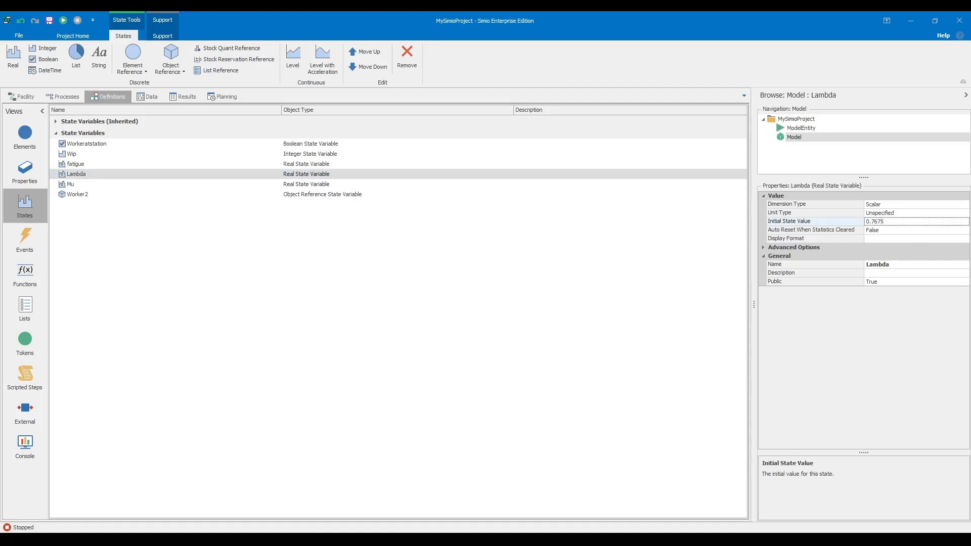
key(Return)
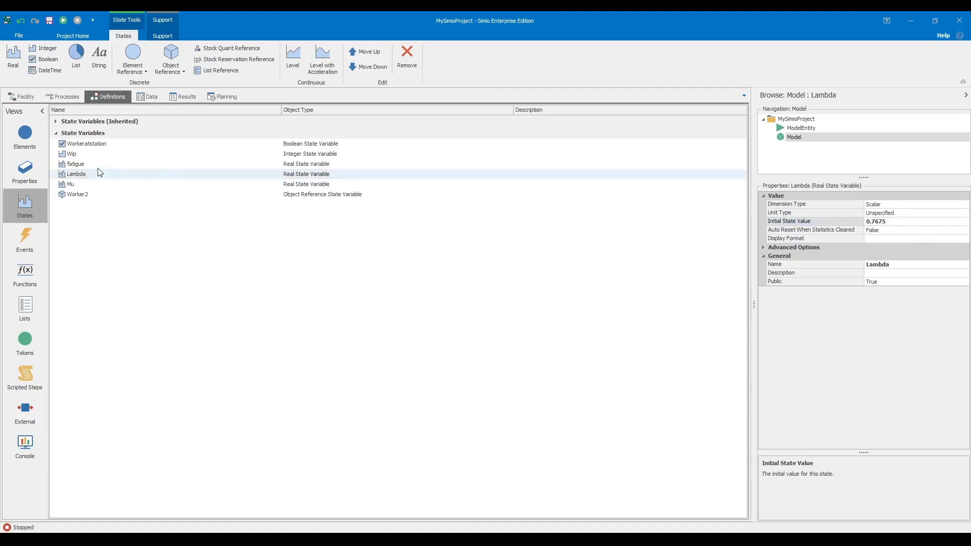
click(91, 146)
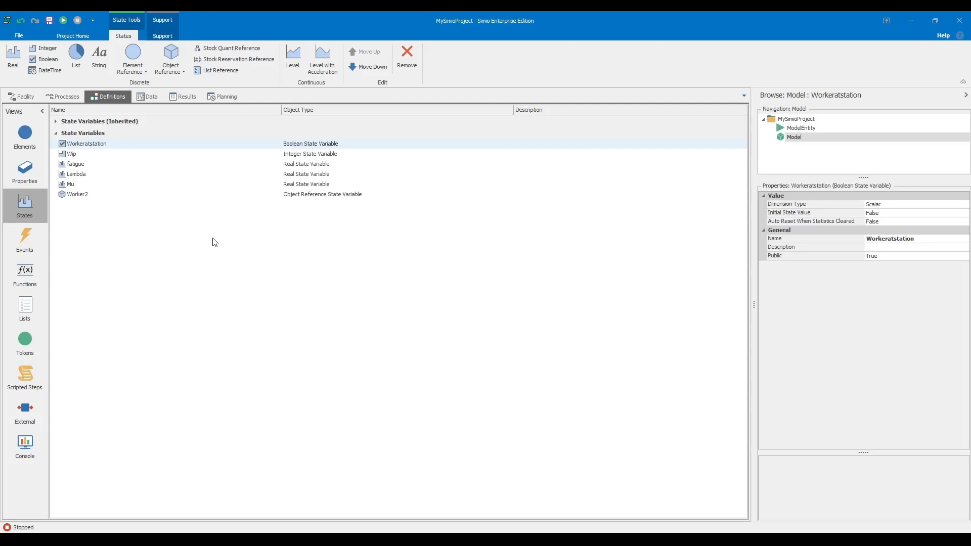
- Return to the Facility layout and select Server1
click(19, 98)
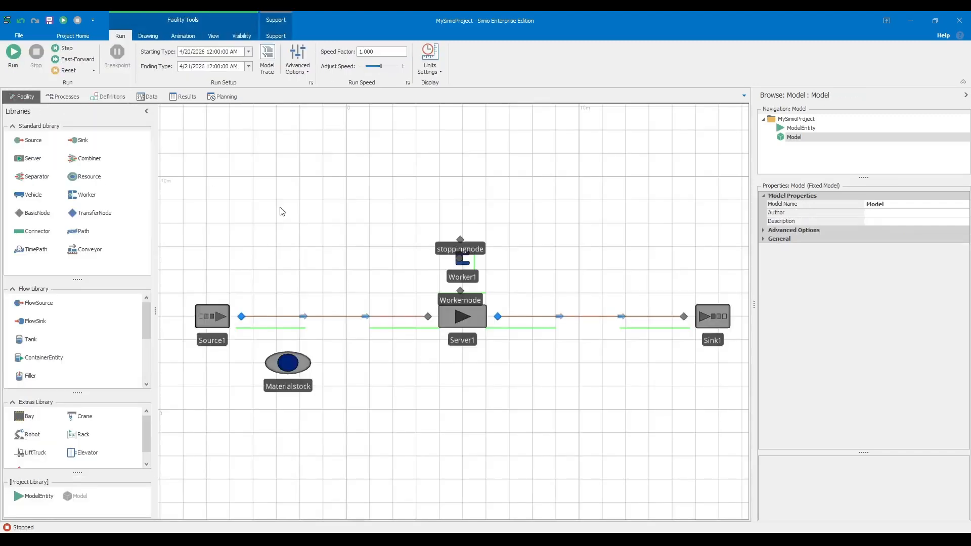
scroll(393, 271, up, 3)
scroll(392, 278, down, 5)
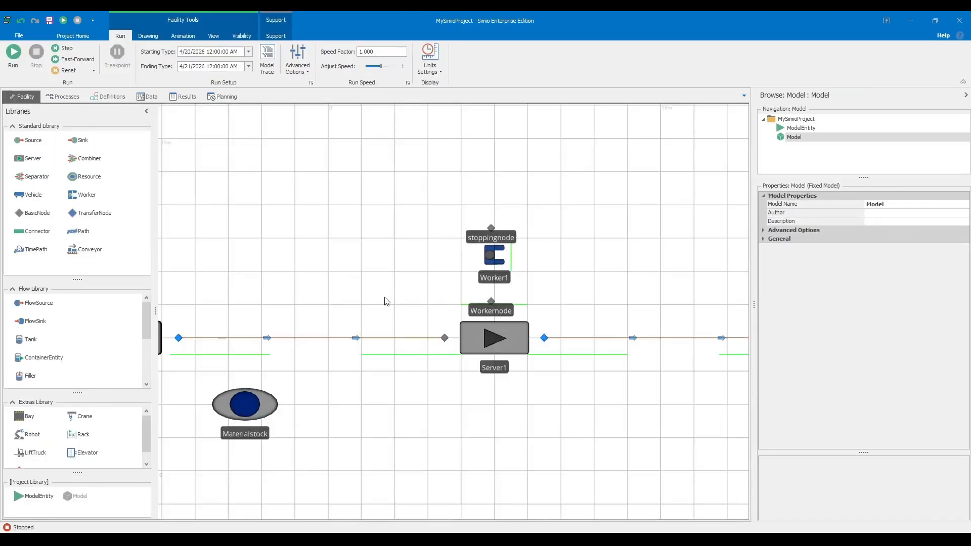
drag(427, 278, 370, 291)
scroll(420, 280, down, 2)
scroll(387, 349, up, 2)
scroll(373, 351, up, 2)
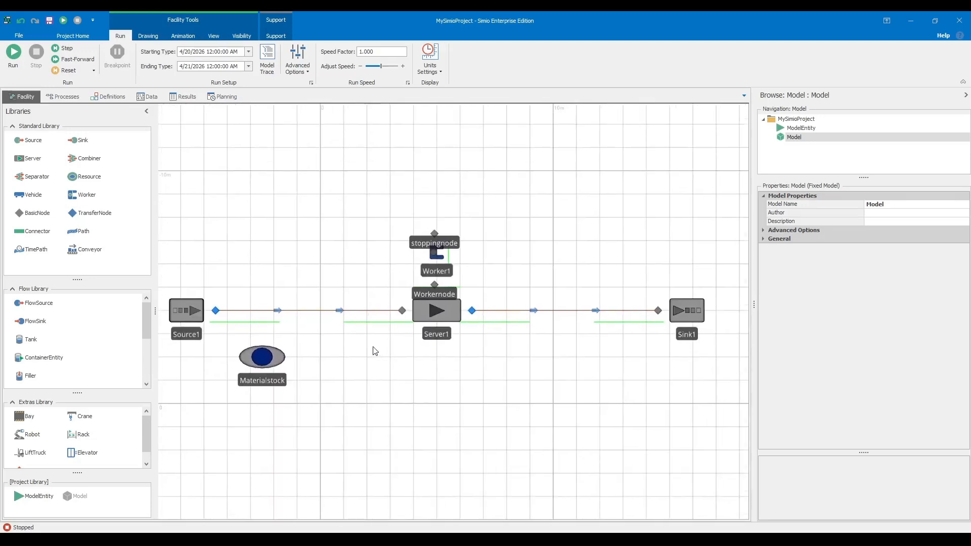
click(244, 365)
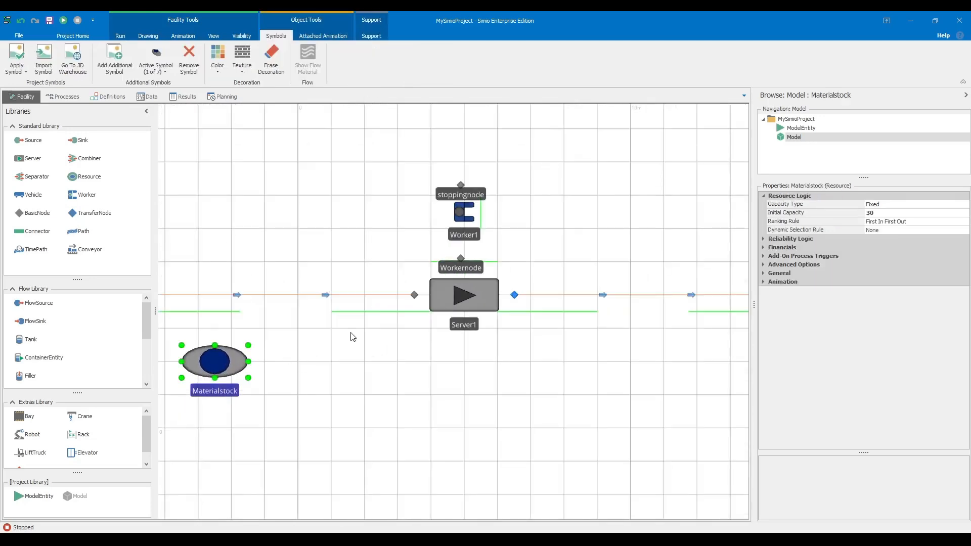
scroll(370, 298, down, 2)
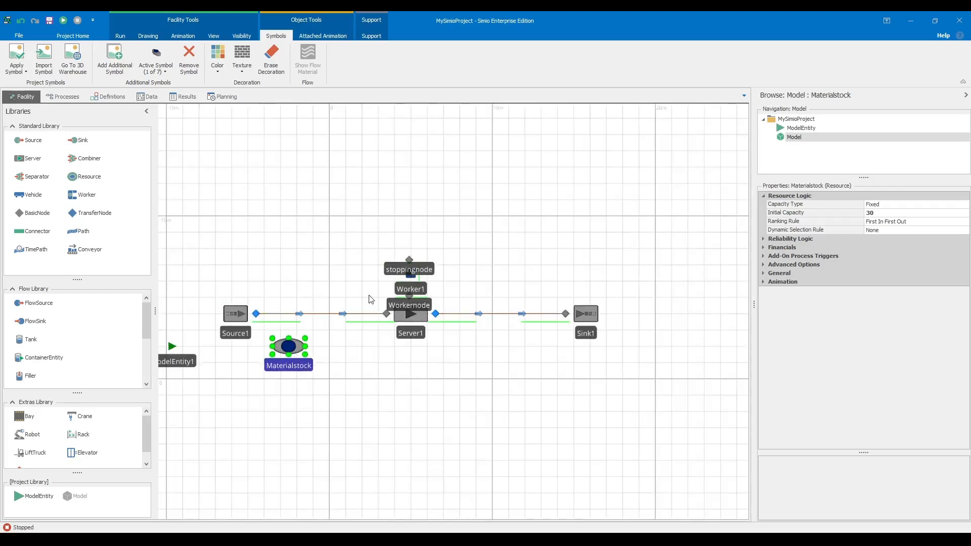
click(370, 299)
scroll(370, 310, up, 2)
scroll(349, 301, down, 2)
drag(350, 300, 338, 303)
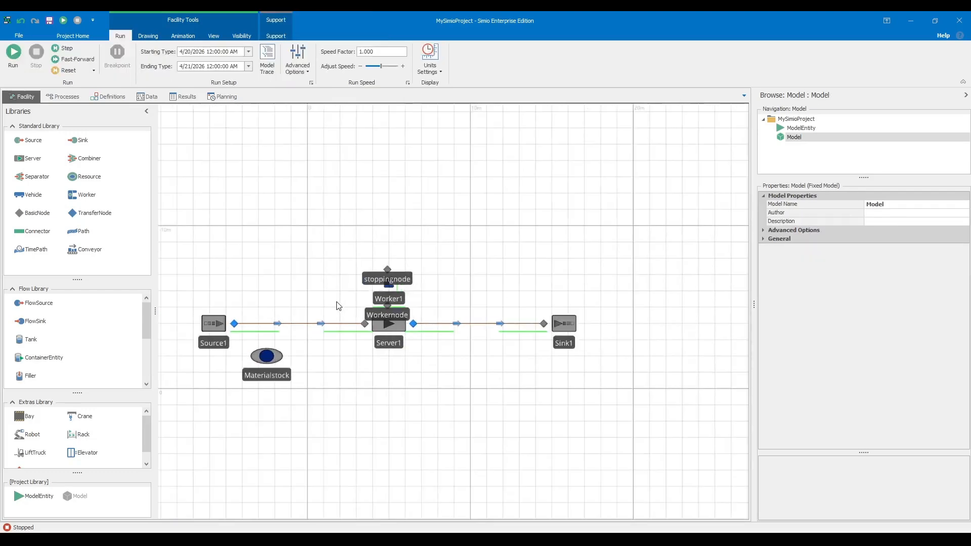
scroll(326, 343, up, 2)
click(431, 329)
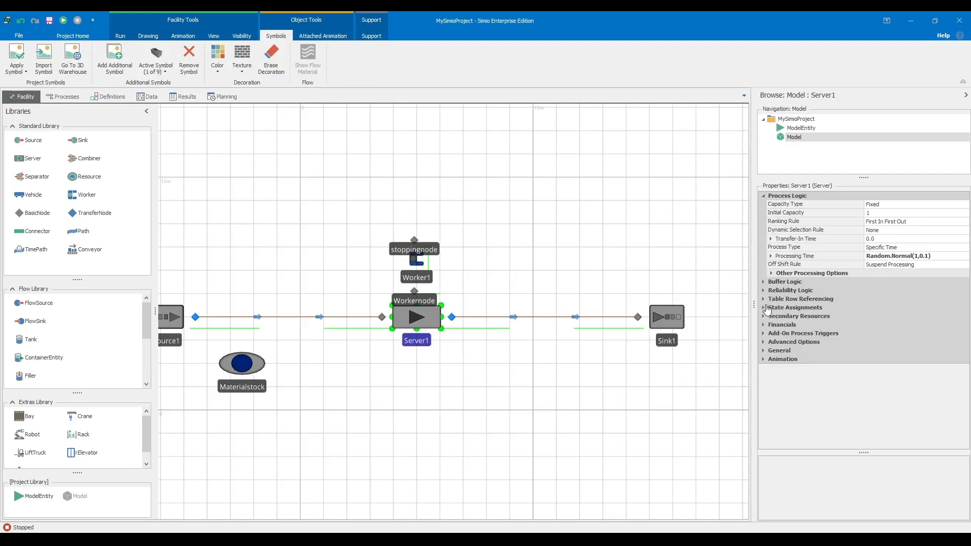
- Add an On Entering state assignment Wip = Wip+1 to Server1
click(766, 334)
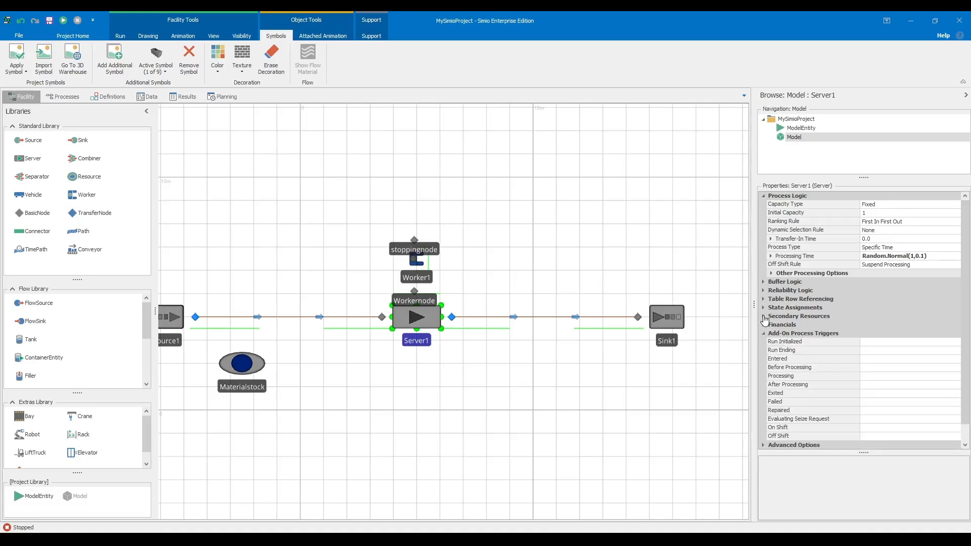
click(764, 307)
click(893, 316)
click(955, 316)
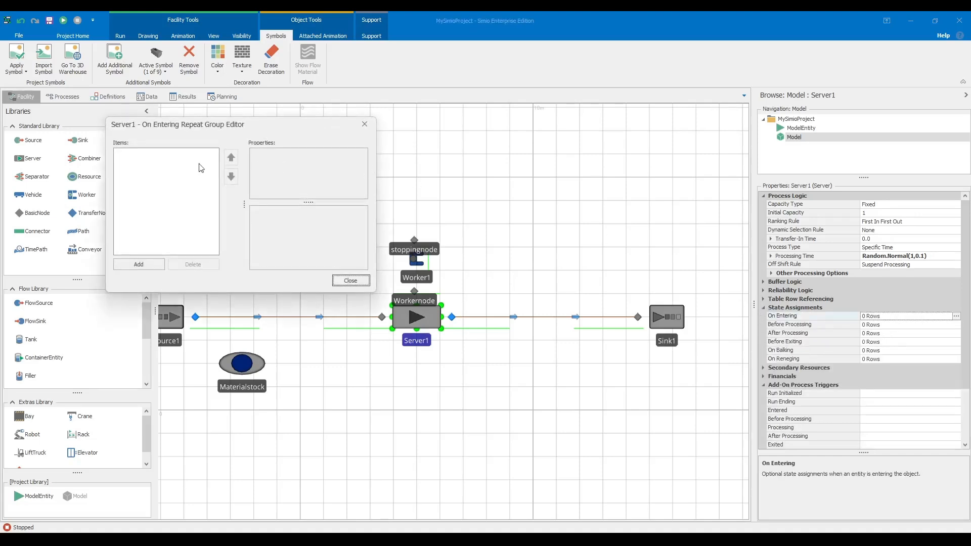
click(150, 265)
click(333, 161)
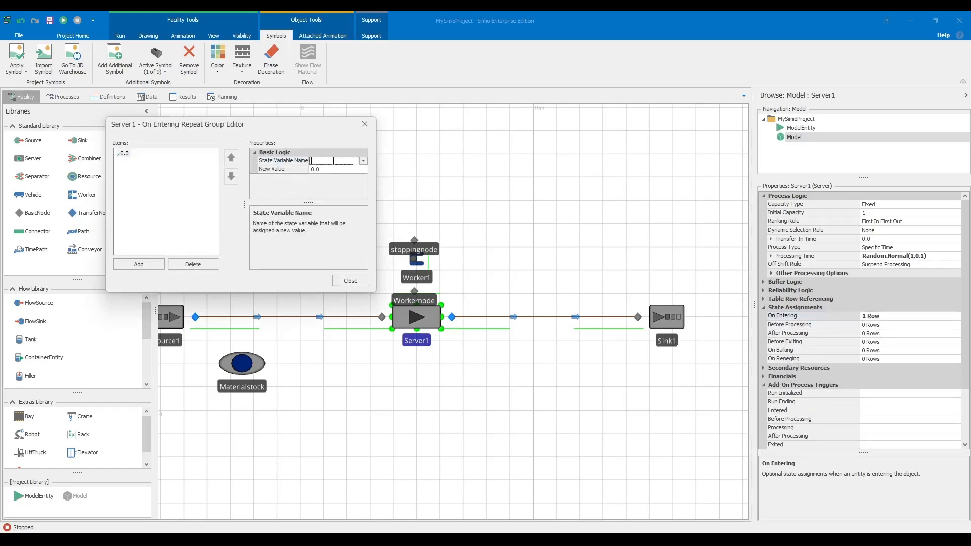
key(Return)
click(330, 170)
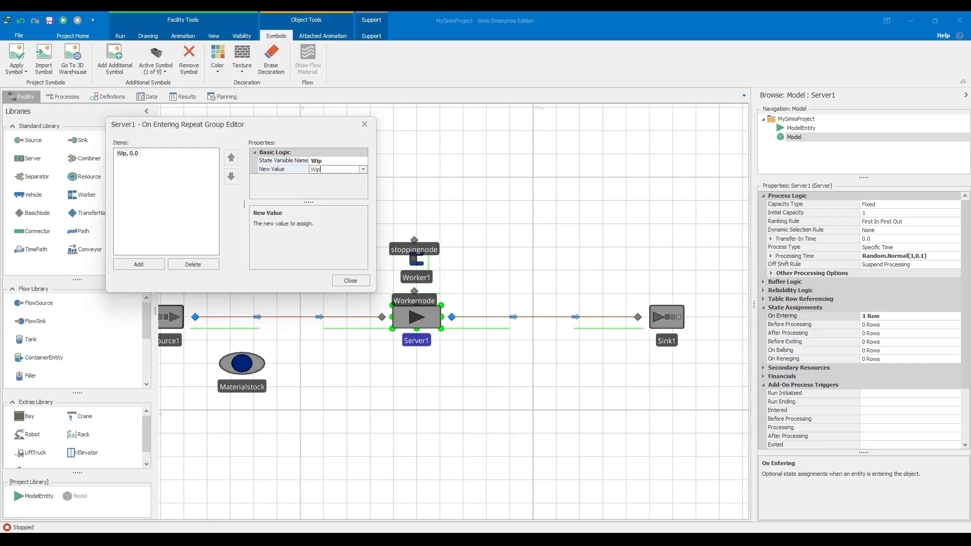
text(Wip+1)
key(Return)
click(345, 279)
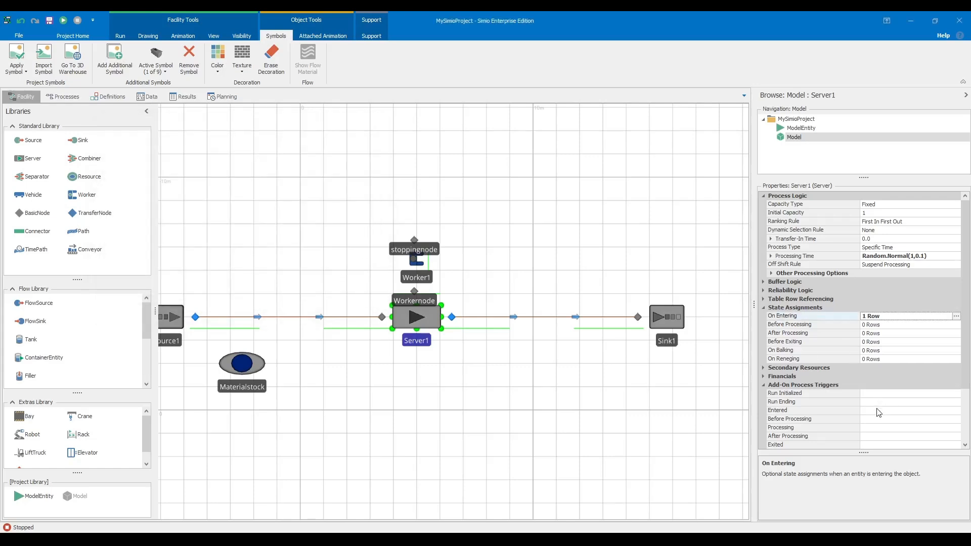
- Set Server1's Entered add-on process trigger to OperatorProcess
click(854, 421)
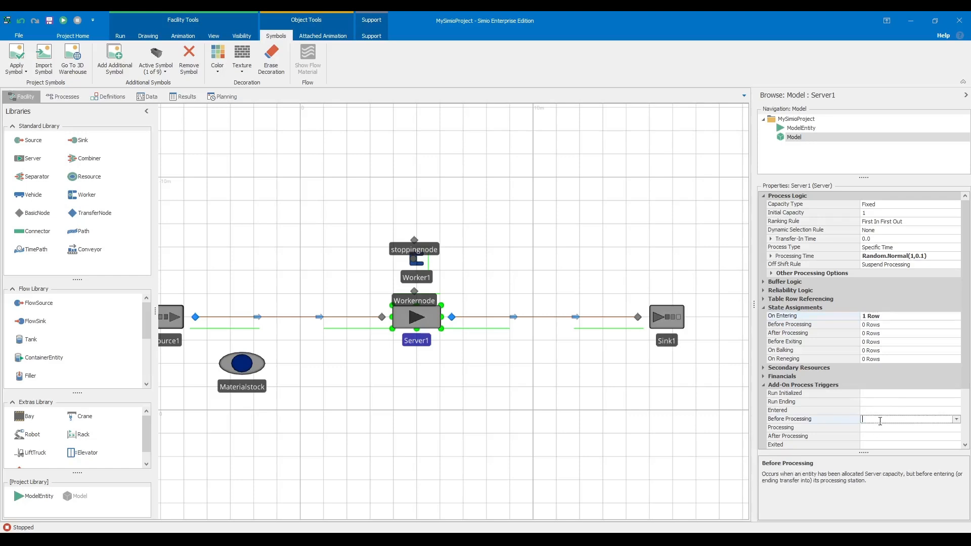
click(956, 419)
click(957, 419)
click(956, 411)
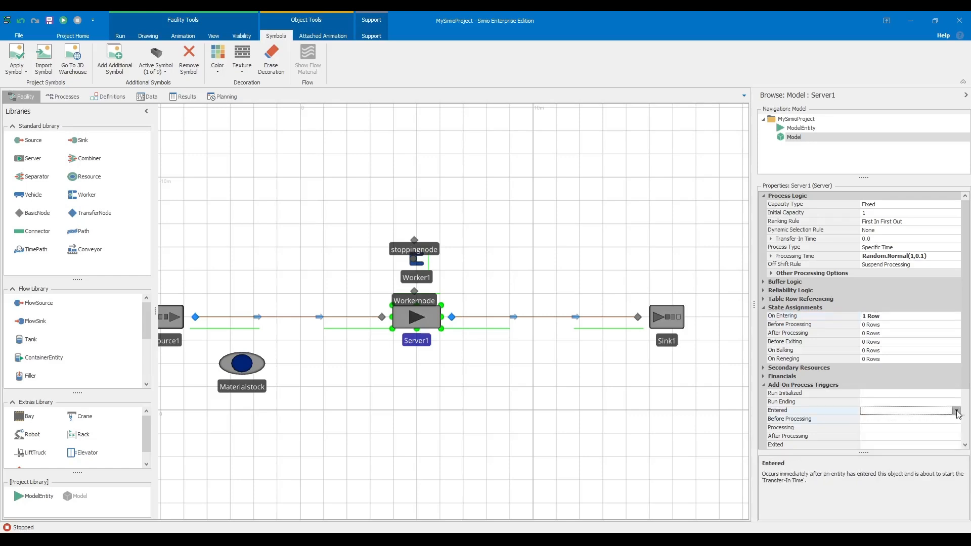
click(685, 374)
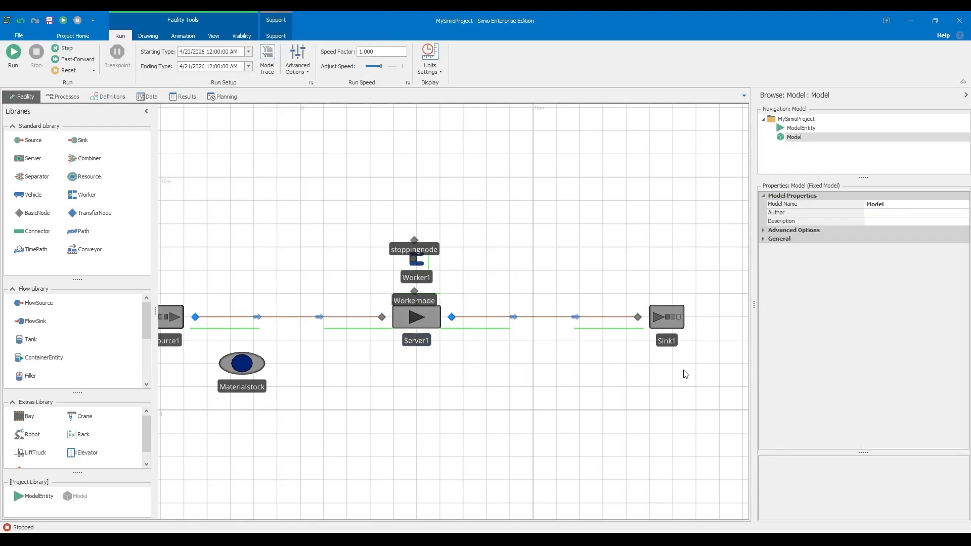
click(429, 323)
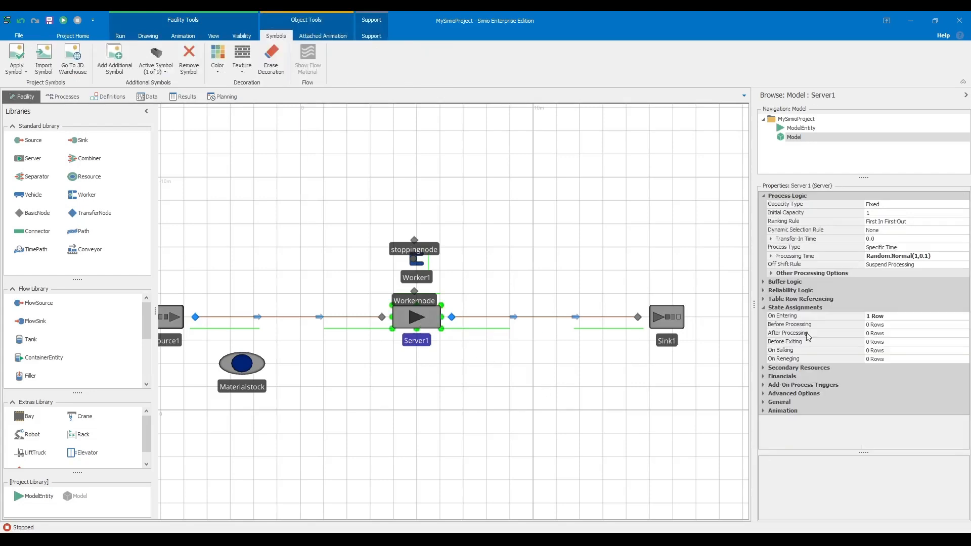
click(763, 385)
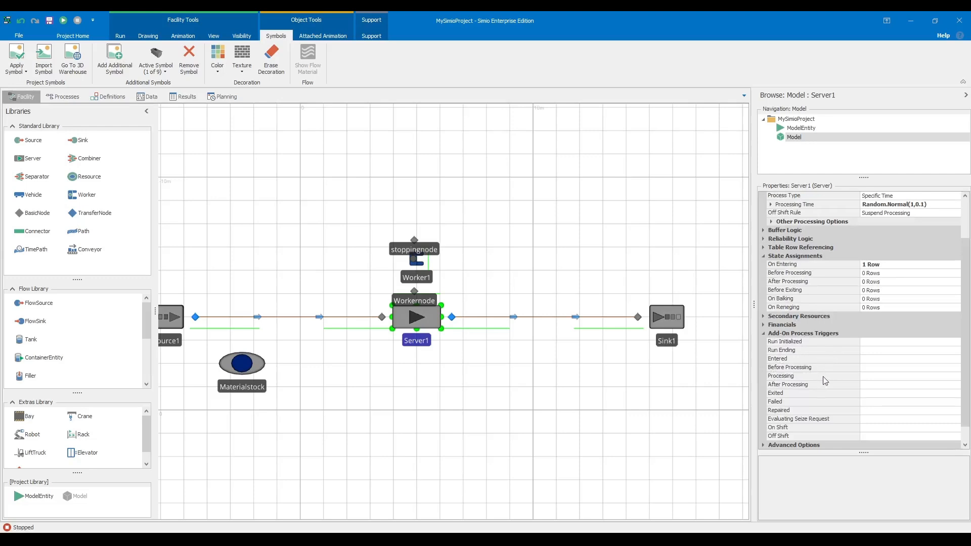
click(885, 359)
click(956, 359)
click(956, 359)
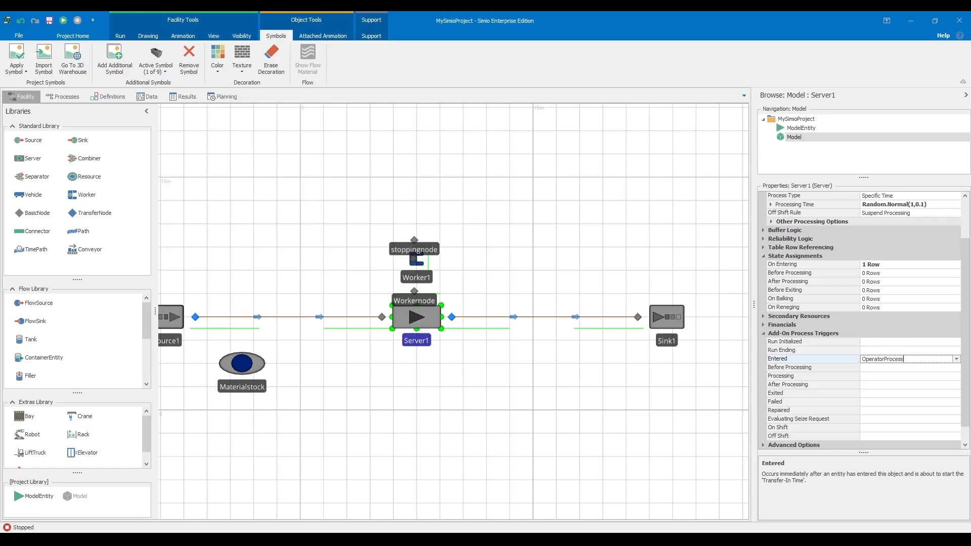
key(Return)
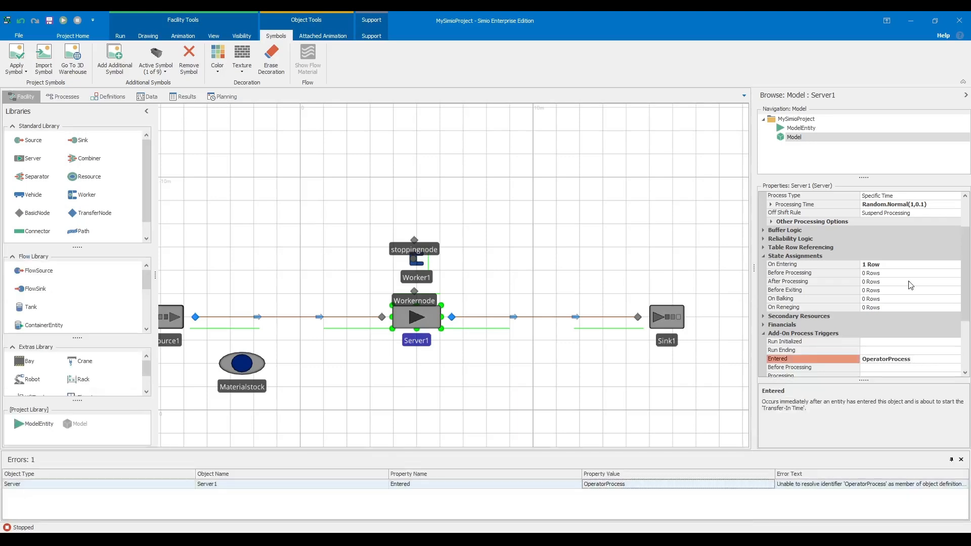
- Jump to the property flagged by the error and reposition the layout
double_click(885, 485)
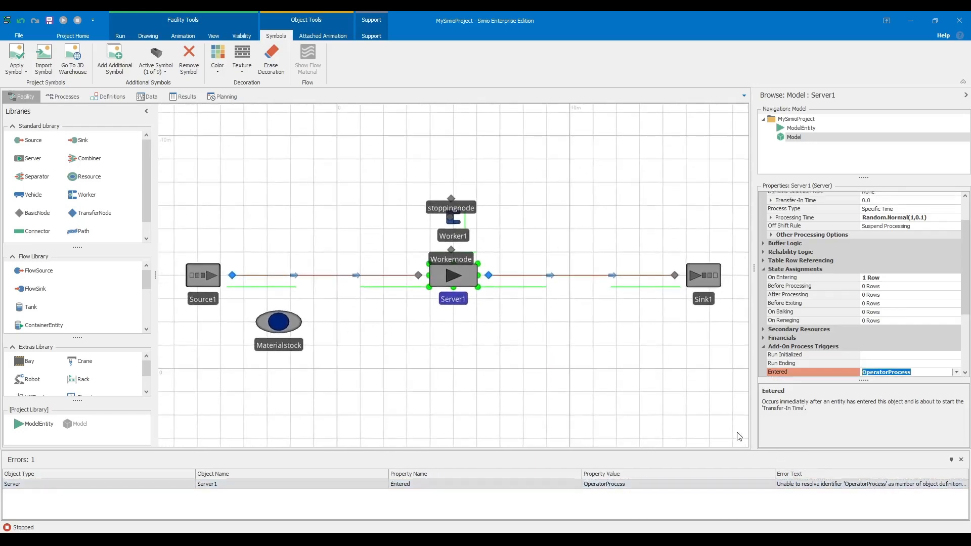
drag(754, 407, 603, 346)
scroll(683, 399, down, 2)
scroll(603, 346, up, 2)
scroll(540, 323, down, 2)
- Browse the States, Properties and Elements definitions, then open the empty Processes view
drag(540, 323, 535, 340)
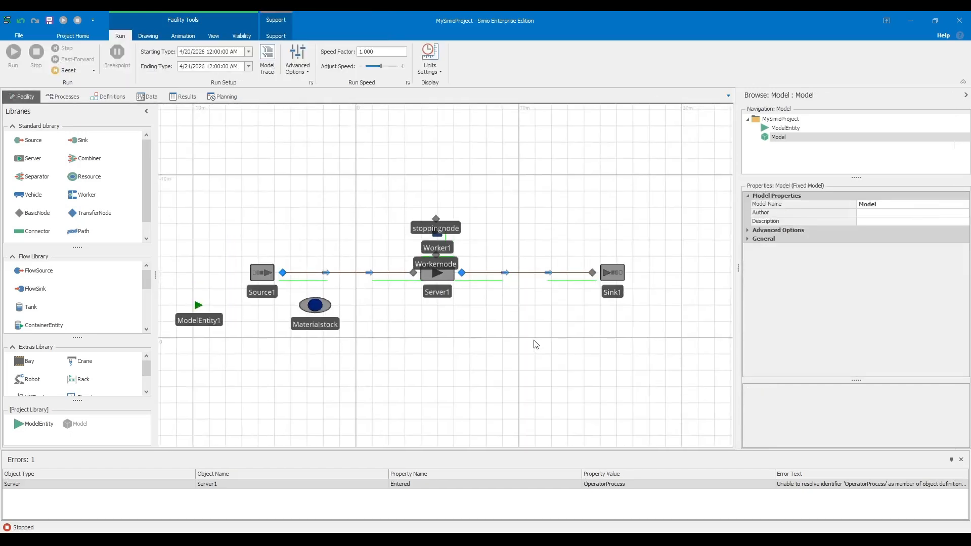
scroll(506, 315, up, 2)
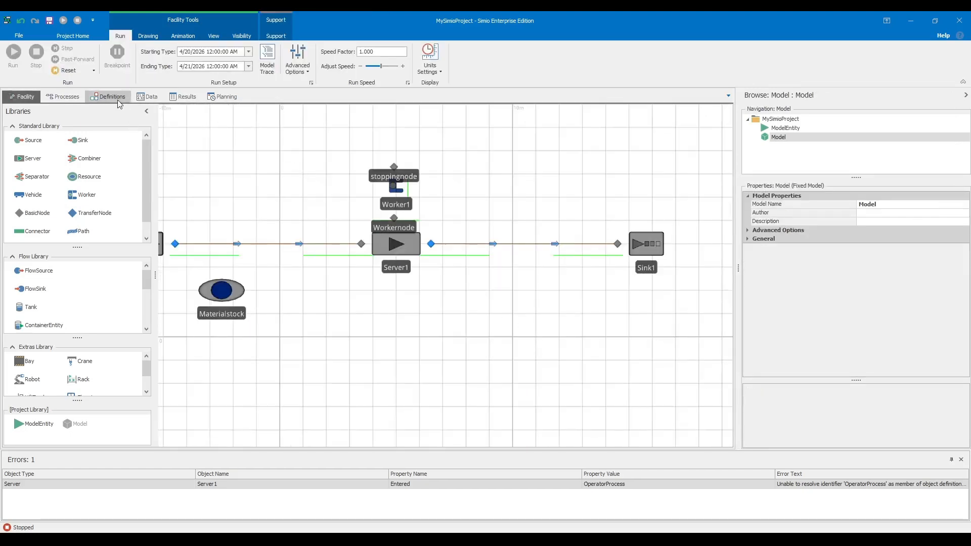
click(101, 95)
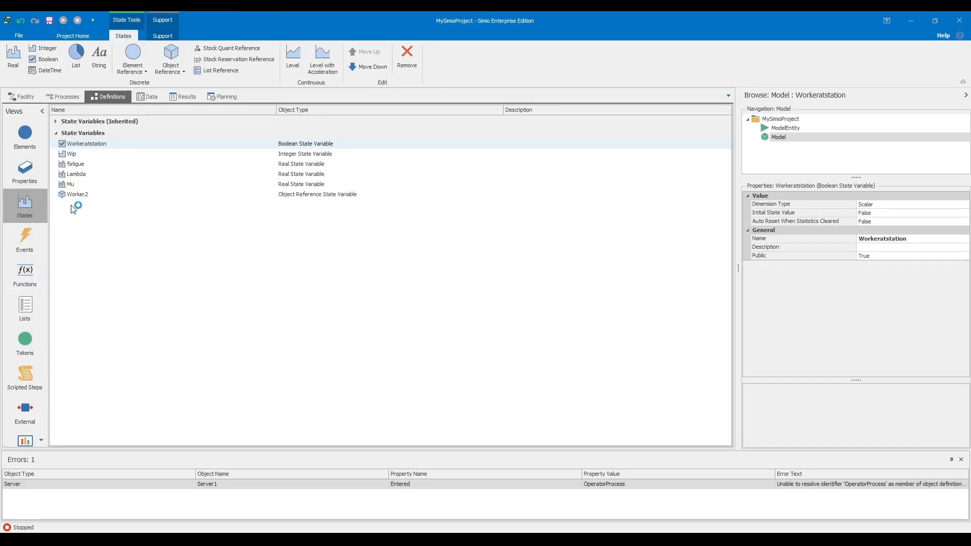
click(33, 176)
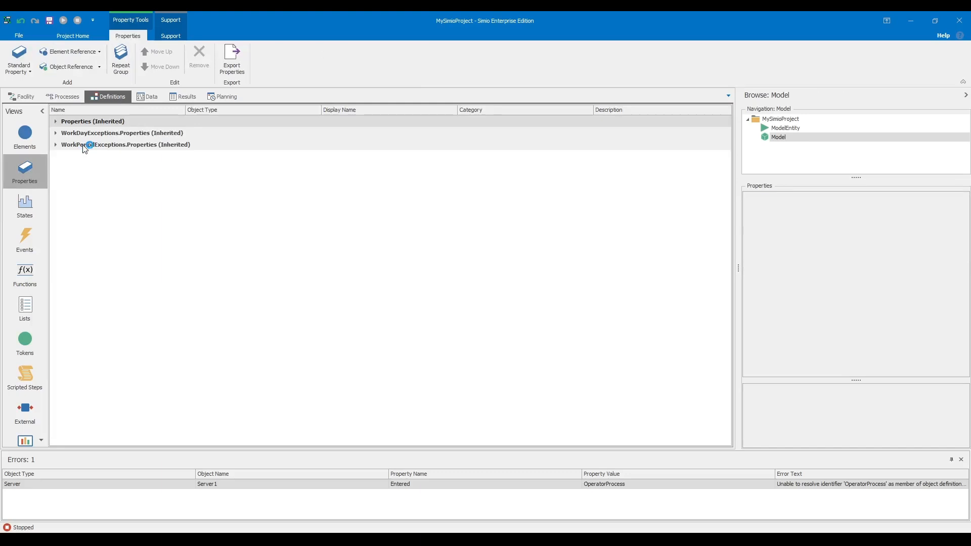
click(41, 146)
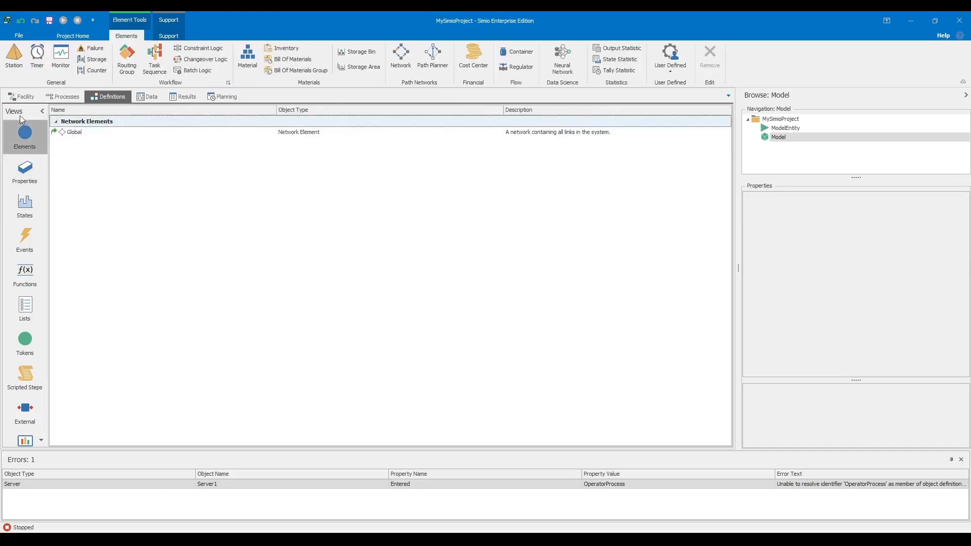
click(14, 99)
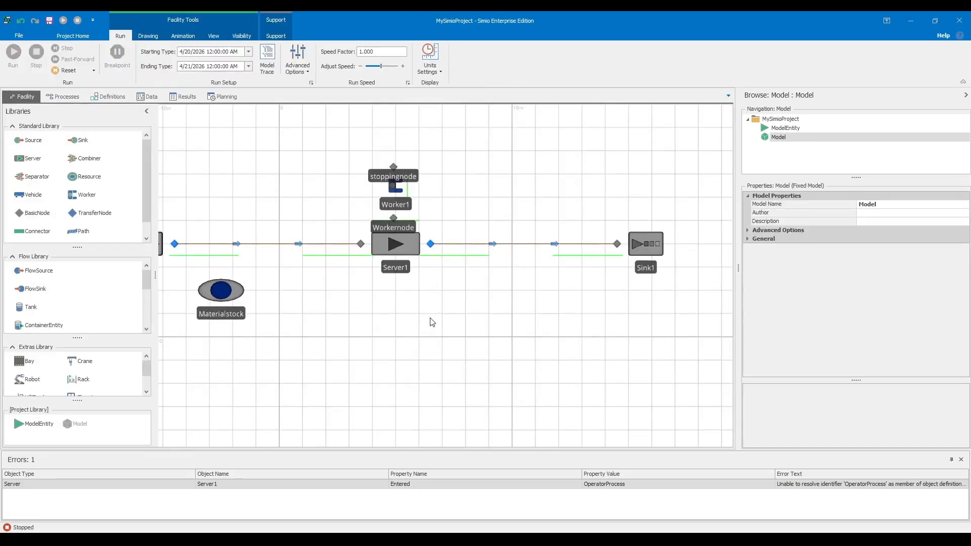
click(68, 99)
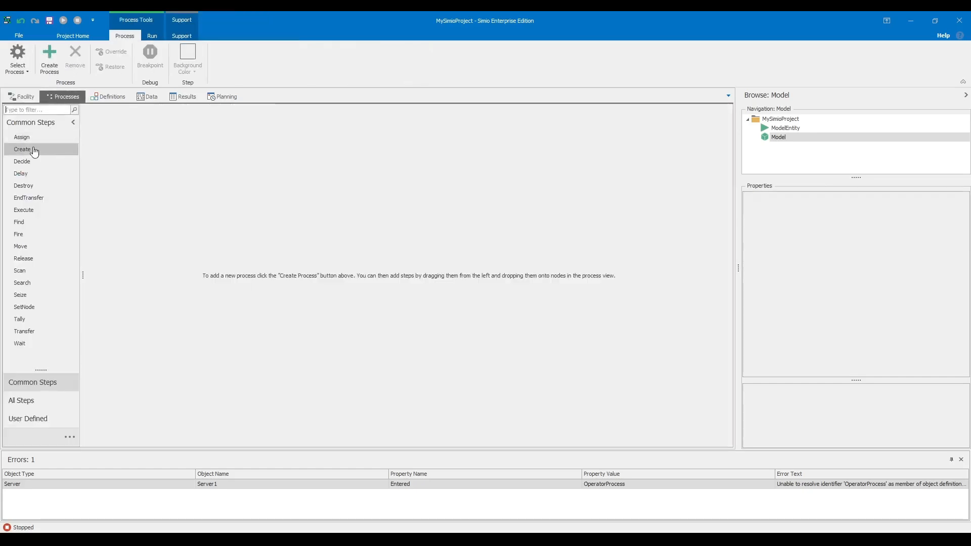
- Create a new empty process, then find the Seize step and place it into Process1
click(34, 109)
text(begin)
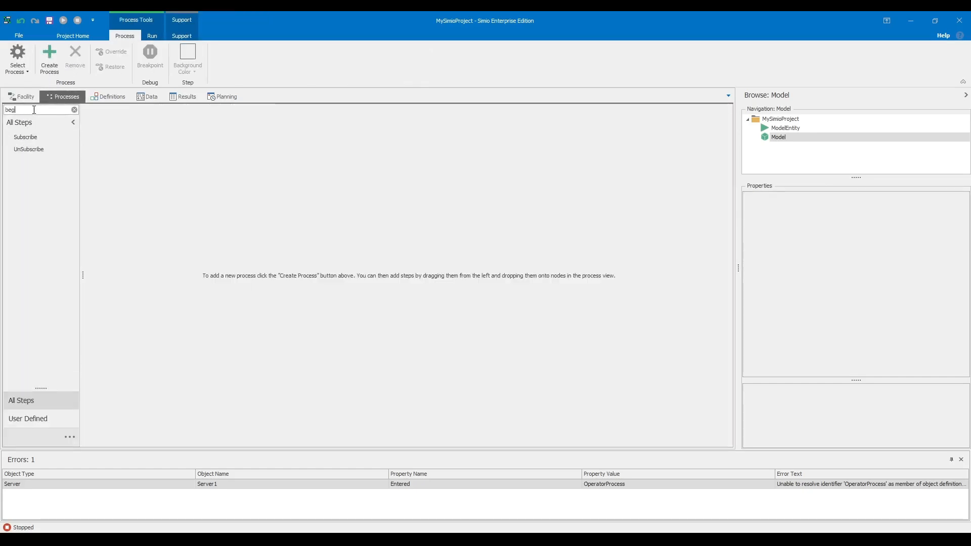
key(BackSpace)
key(BackSpace)
key(BackSpace)
key(BackSpace)
key(BackSpace)
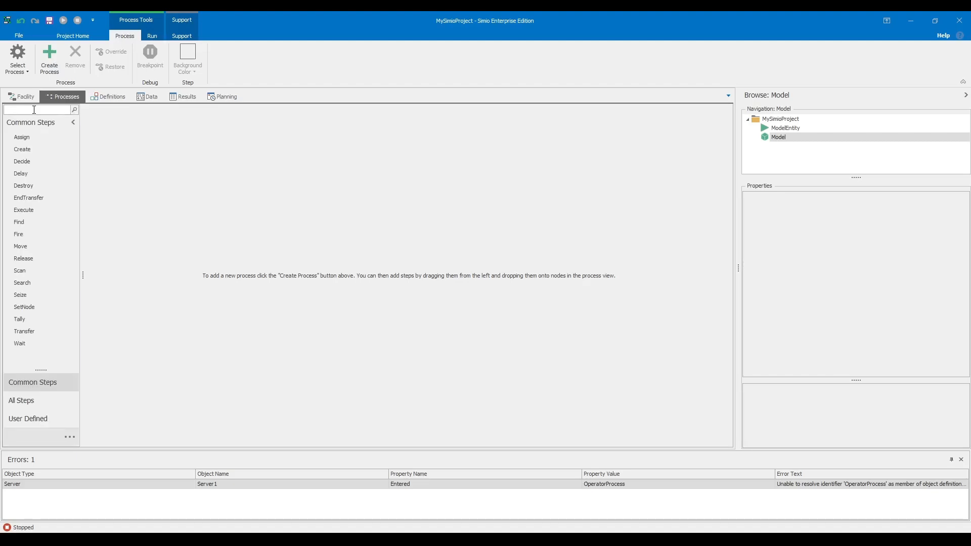
text(q)
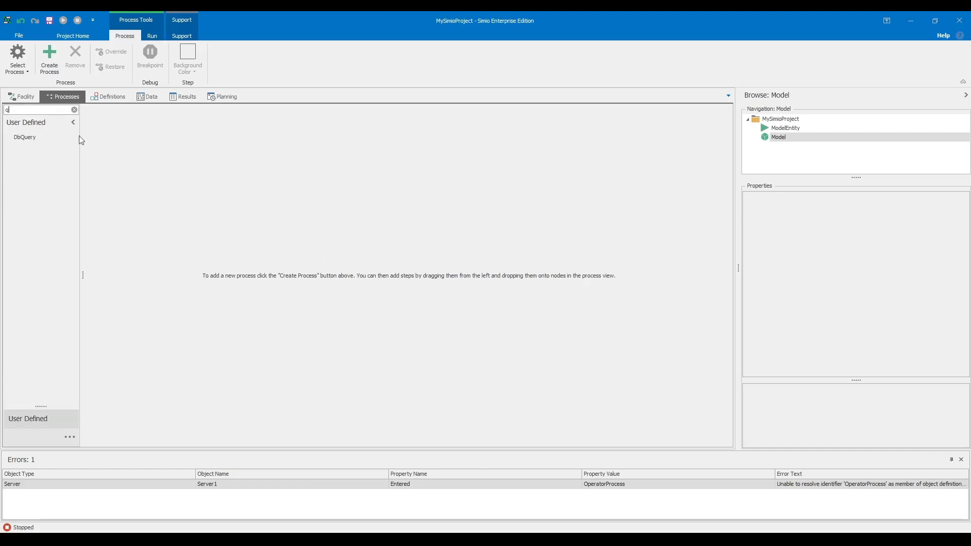
key(BackSpace)
text(seize)
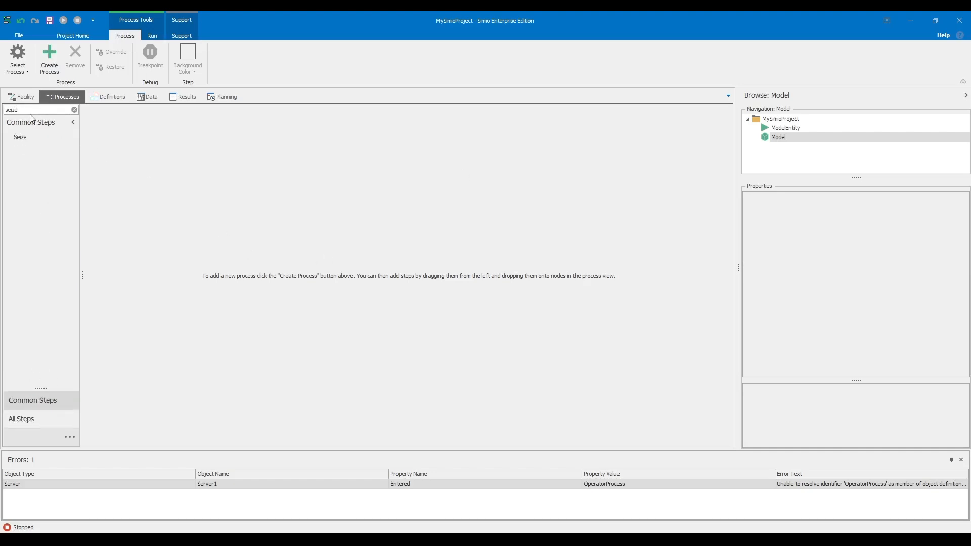
click(26, 138)
drag(44, 138, 167, 144)
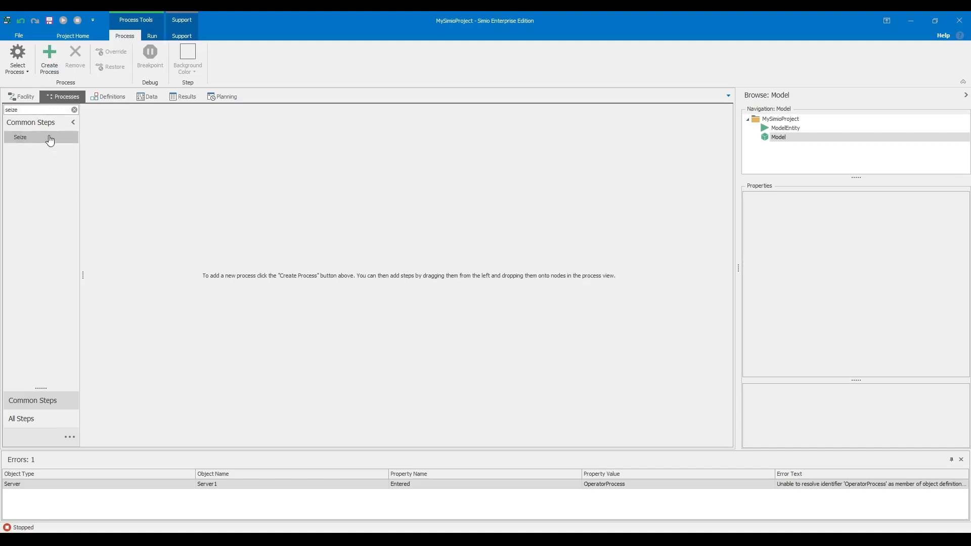
drag(35, 137, 159, 157)
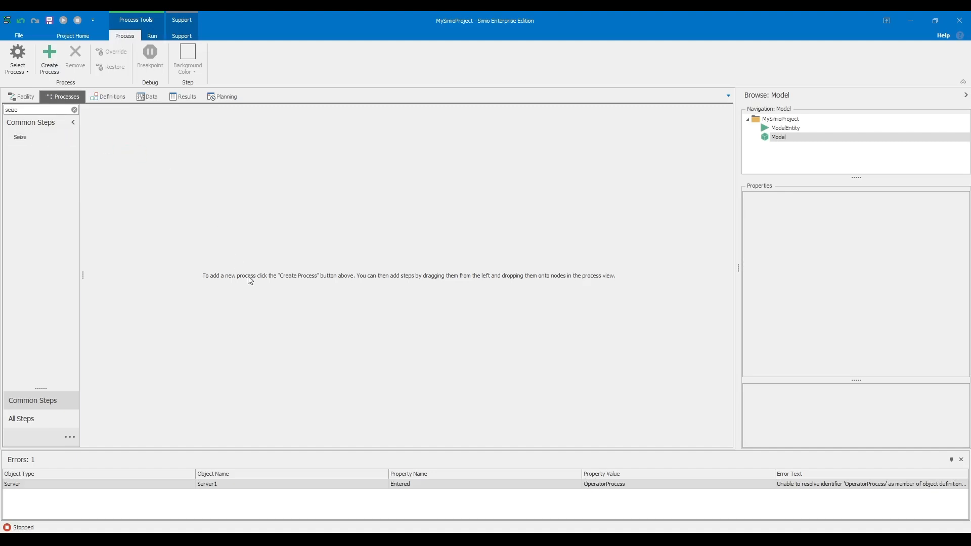
click(49, 56)
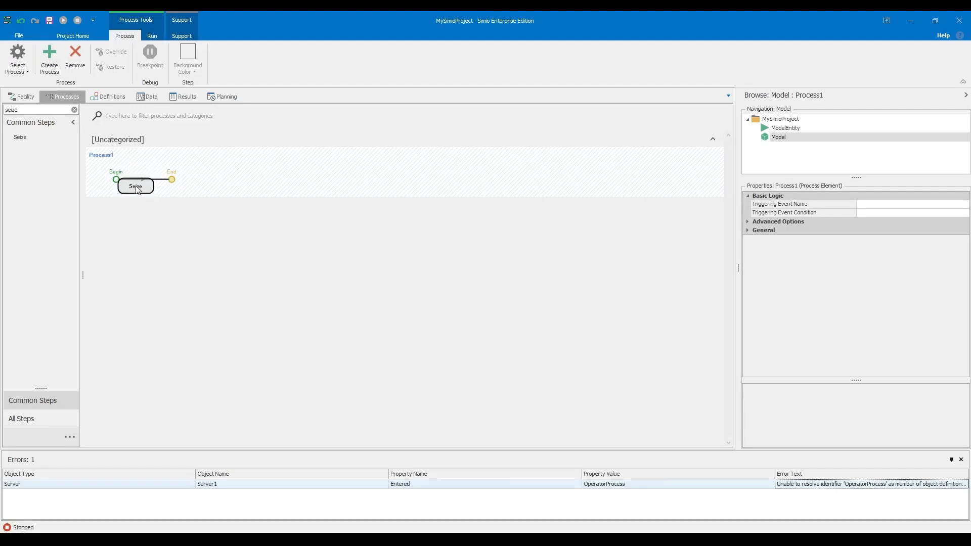
click(154, 185)
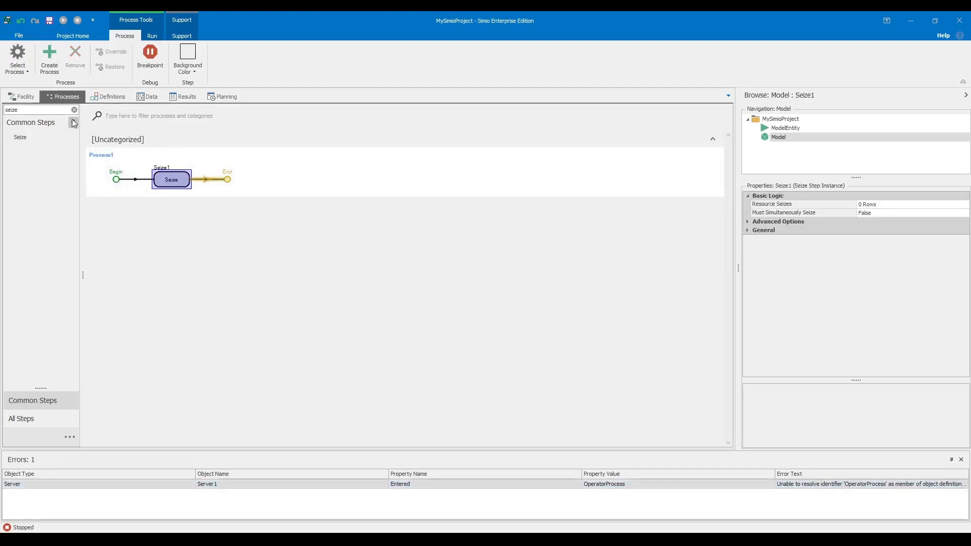
- Find the Delay step and add it after Seize
double_click(55, 112)
key(BackSpace)
text(dek)
key(BackSpace)
text(lay)
drag(30, 136, 224, 183)
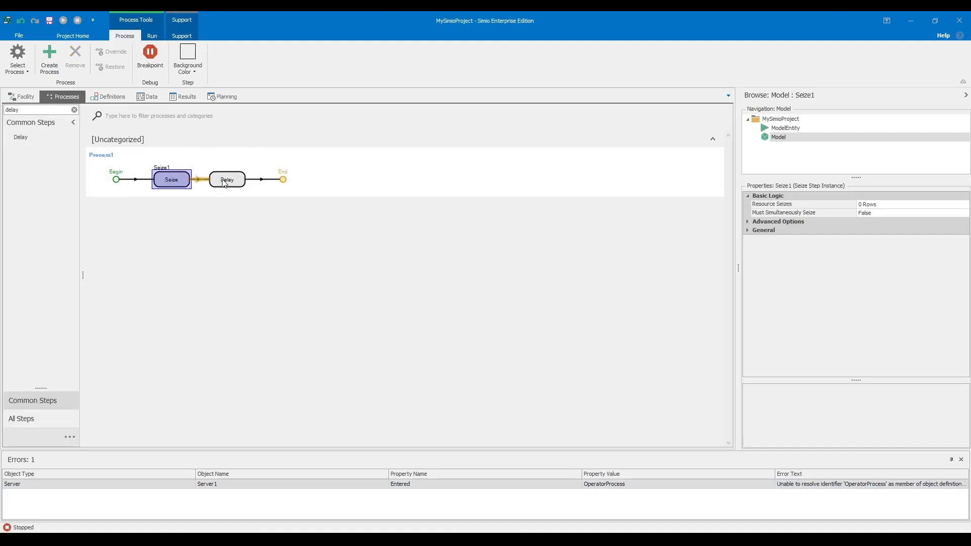
- Find the Release step and add it after Delay
double_click(36, 109)
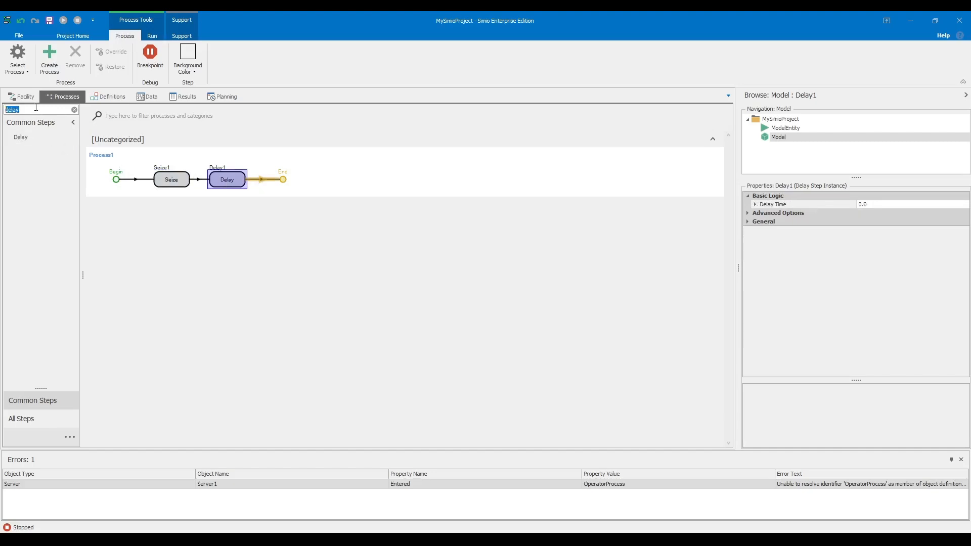
text(rlea)
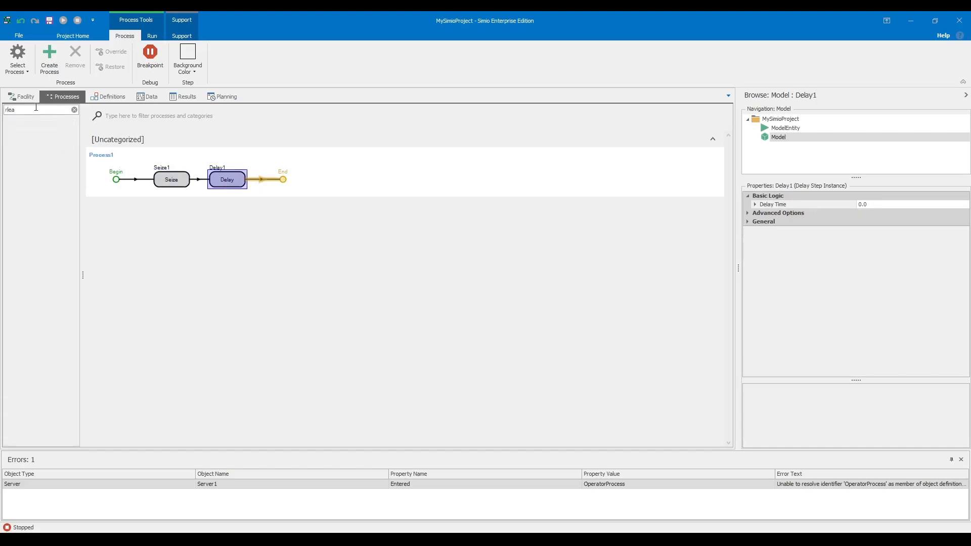
key(BackSpace)
text(e)
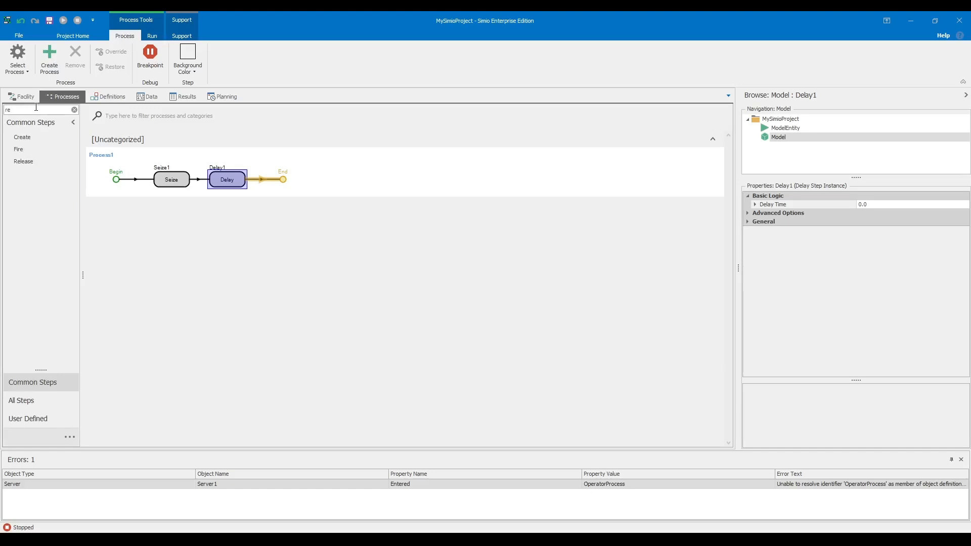
text(lease)
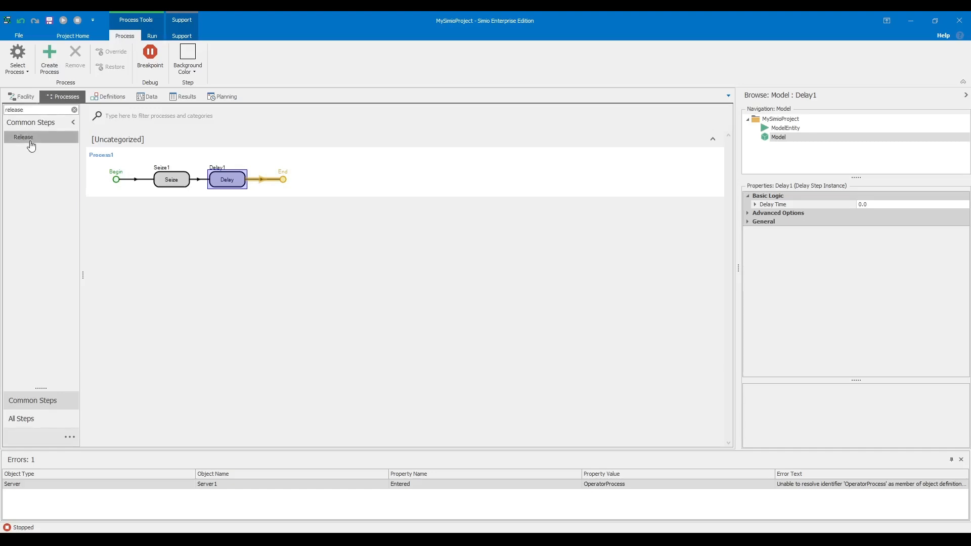
drag(23, 137, 279, 177)
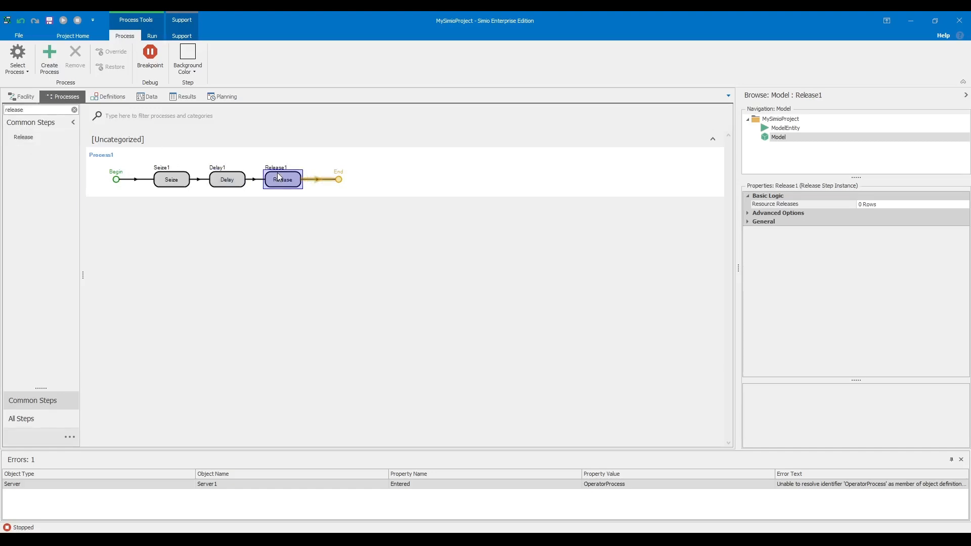
- Rename the process to OperatorProcess
click(327, 219)
text(q)
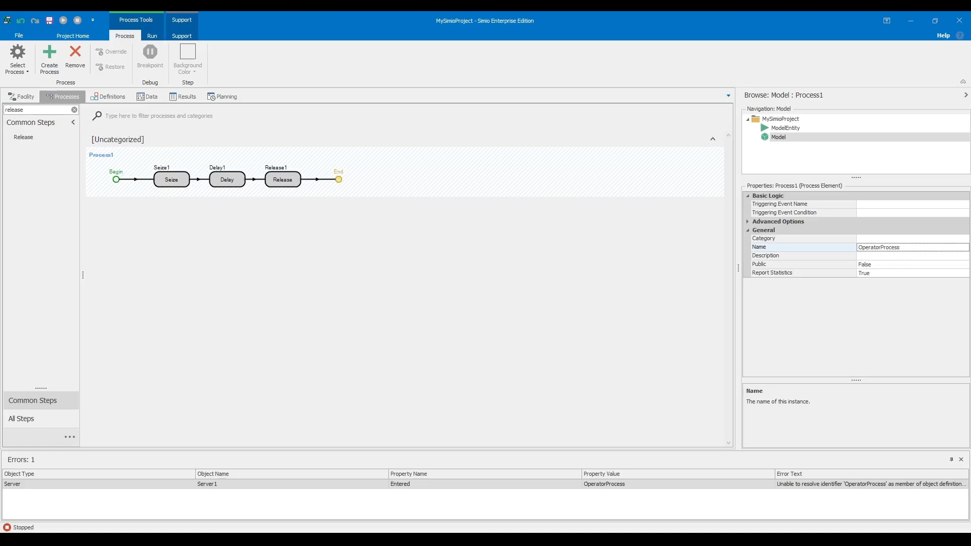
key(Return)
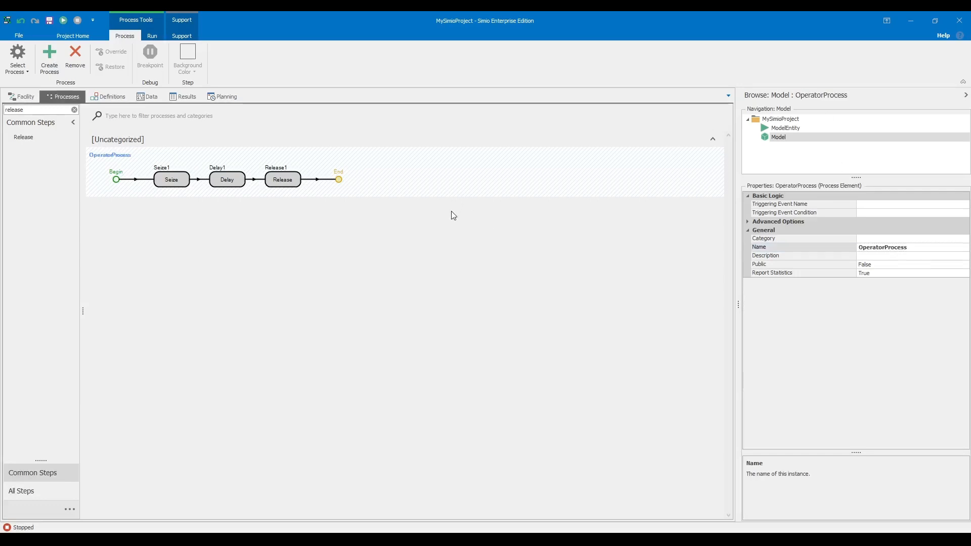
- Add a Resource Seizes row to Seize1 with Worker1 as the resource name
click(175, 181)
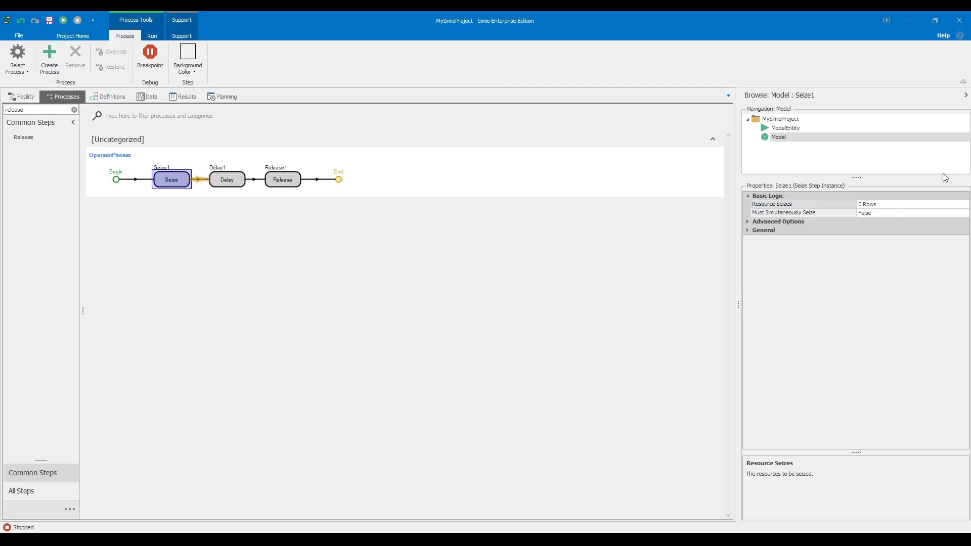
click(965, 205)
click(139, 265)
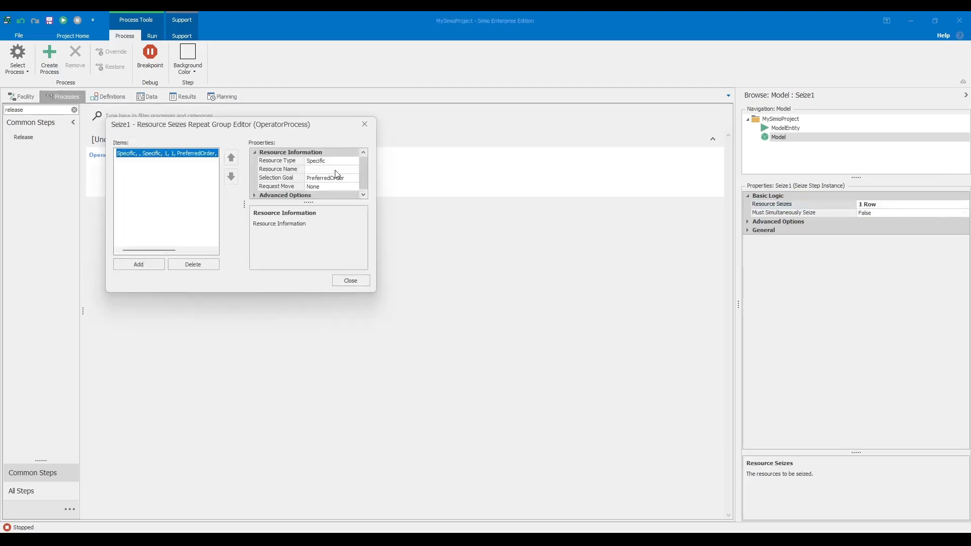
click(336, 170)
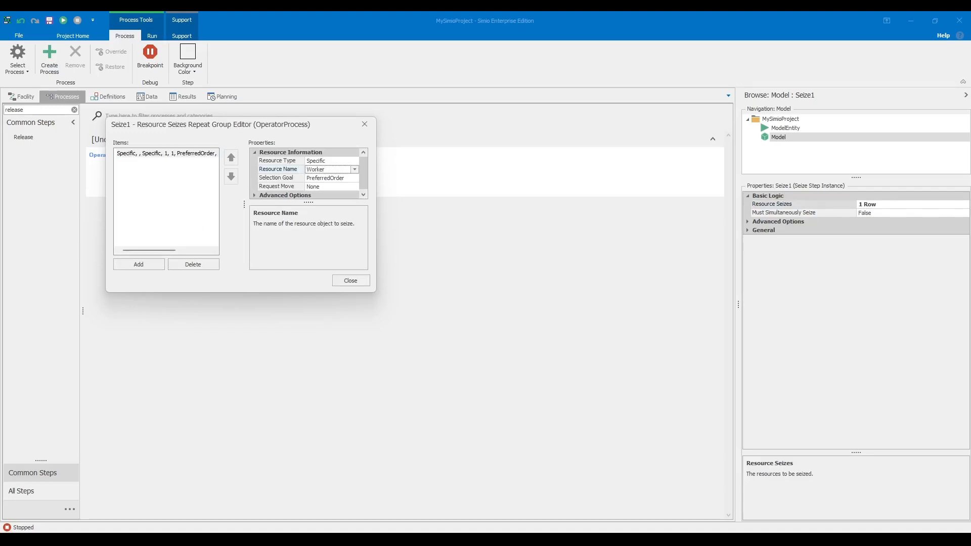
key(Return)
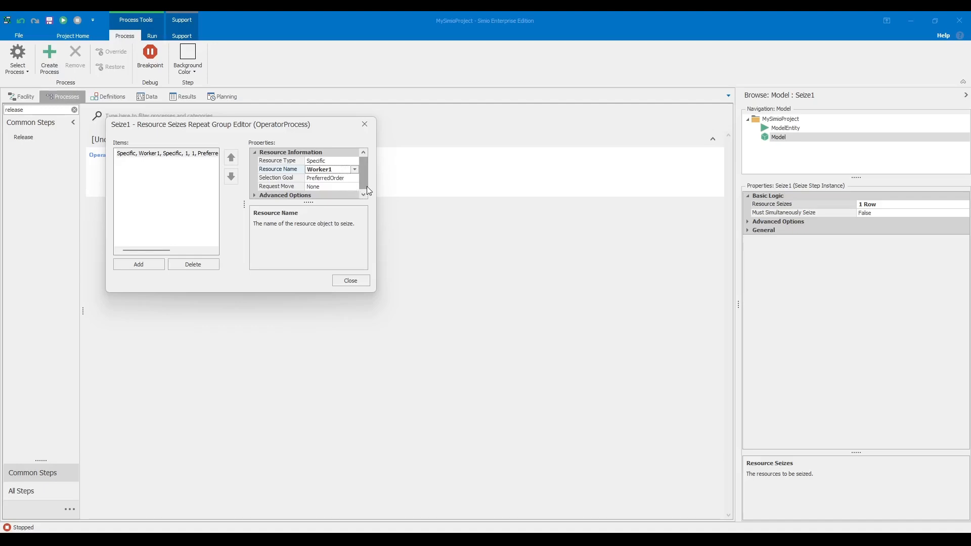
click(255, 196)
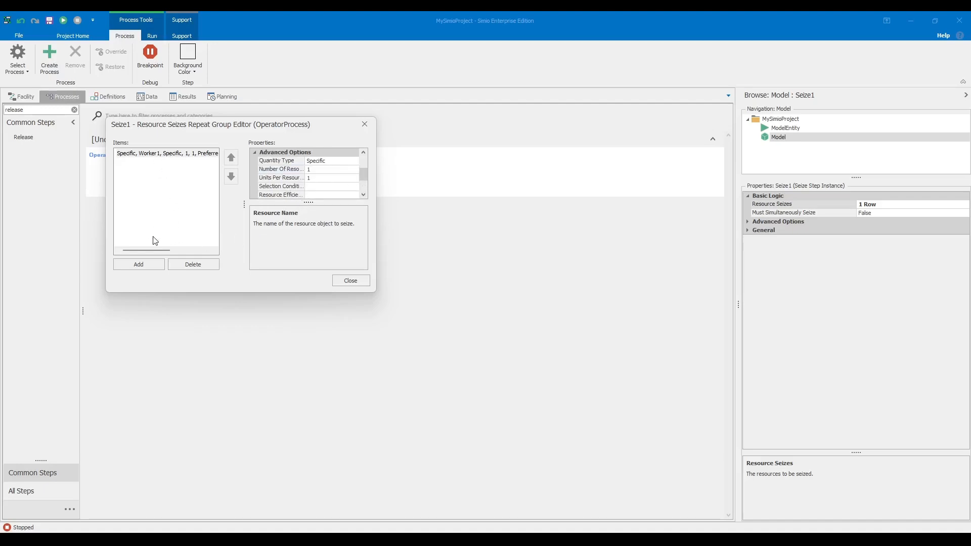
click(364, 124)
- Clear the process filter to show OperatorProcess and select the Delay step
click(440, 276)
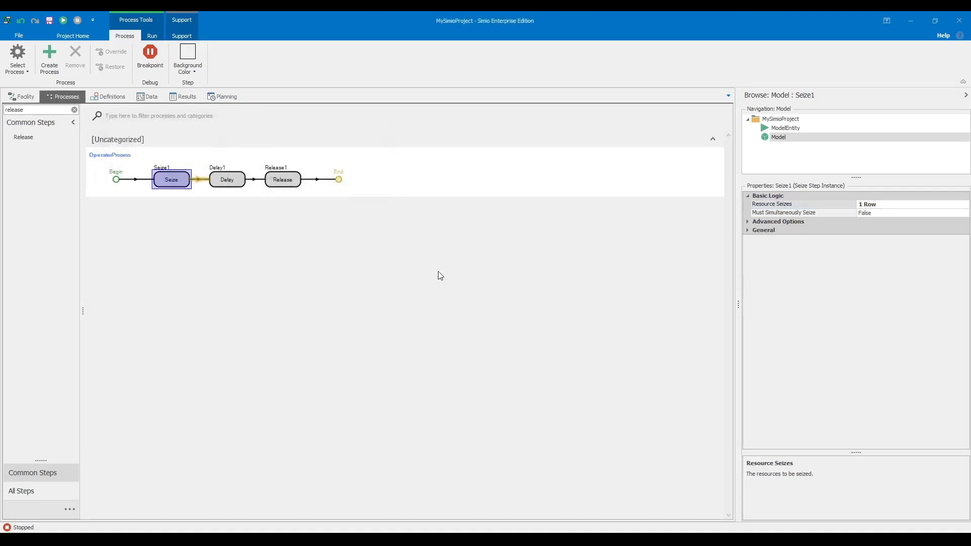
text(d)
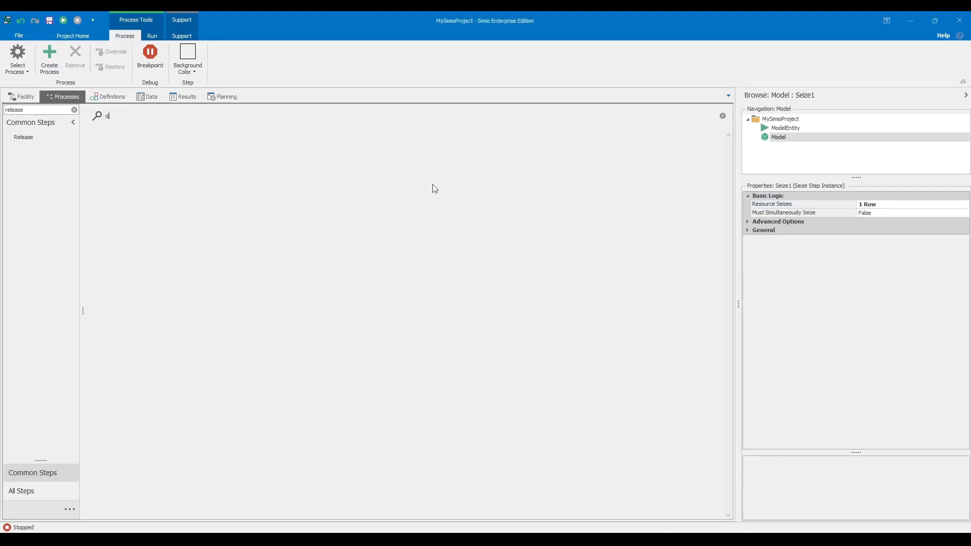
click(722, 116)
click(226, 180)
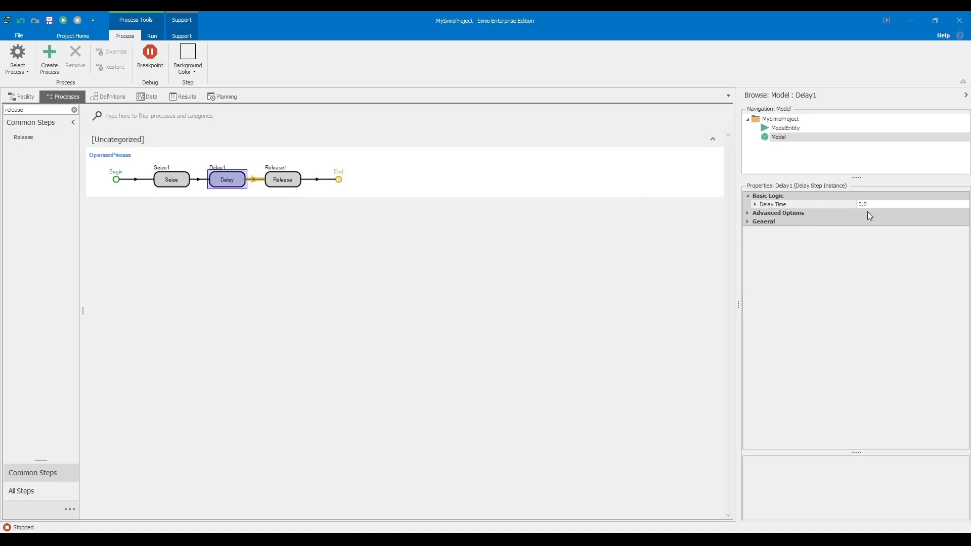
- Set Delay1's Delay Time to Random.Triangular(5,10,15) with Units in Minutes
click(881, 202)
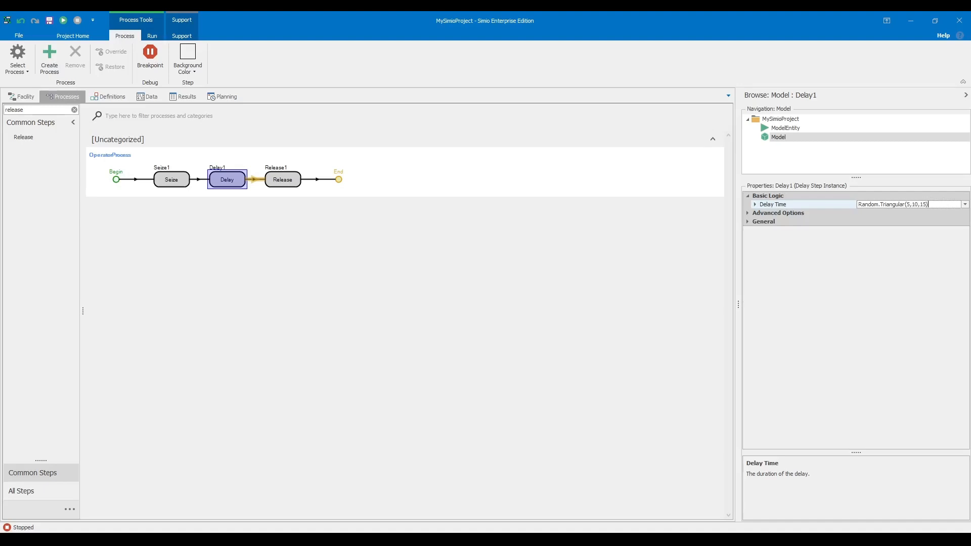
key(Return)
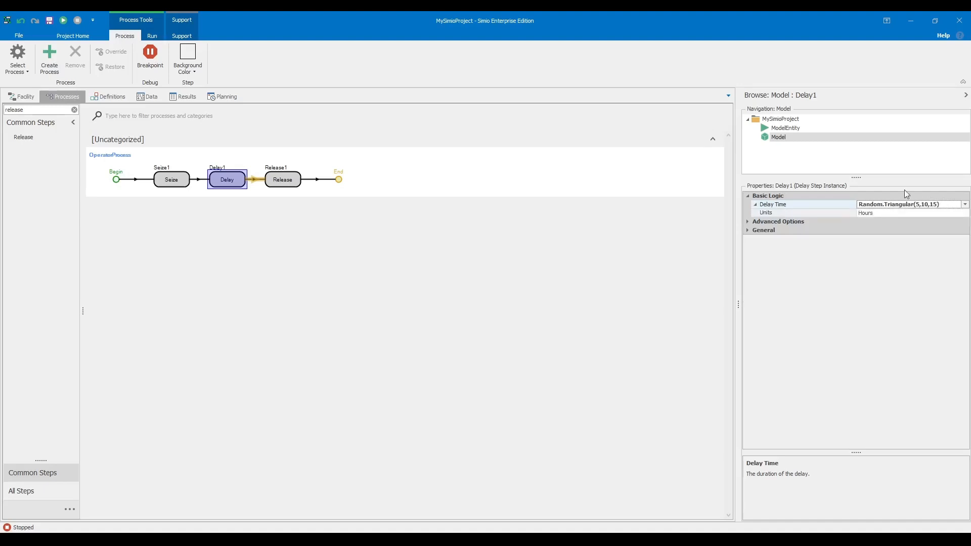
click(881, 215)
click(895, 230)
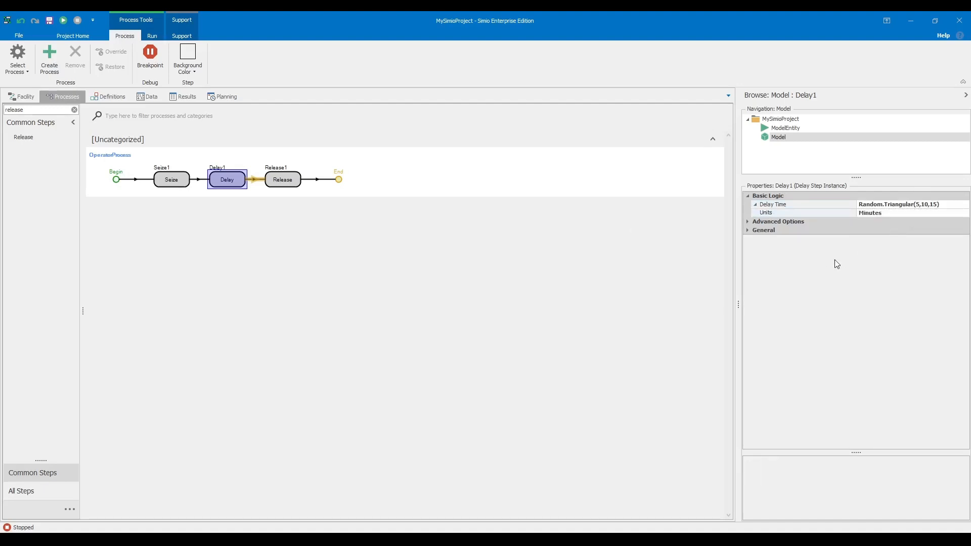
click(746, 222)
click(759, 266)
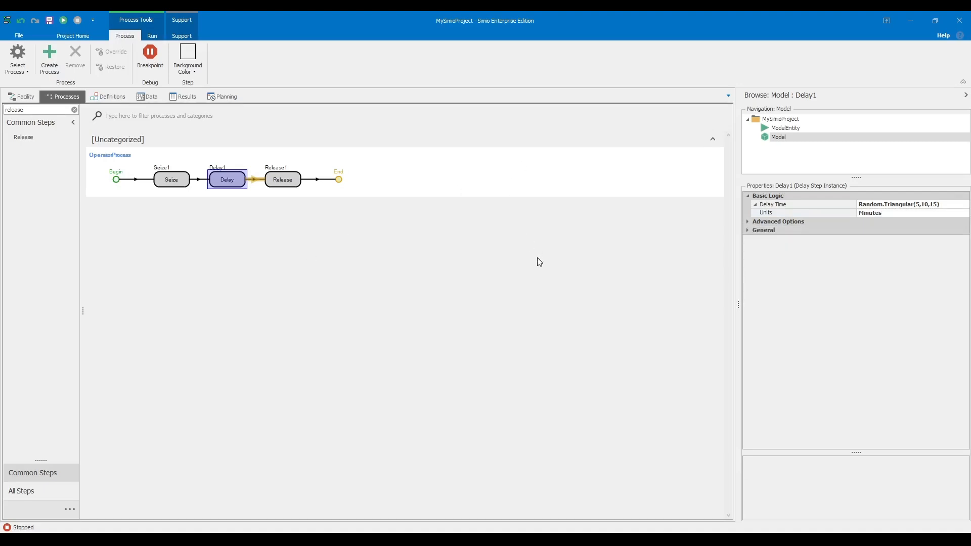
- Add a Resource Releases row to Release1 with Worker1 as the resource name
click(280, 183)
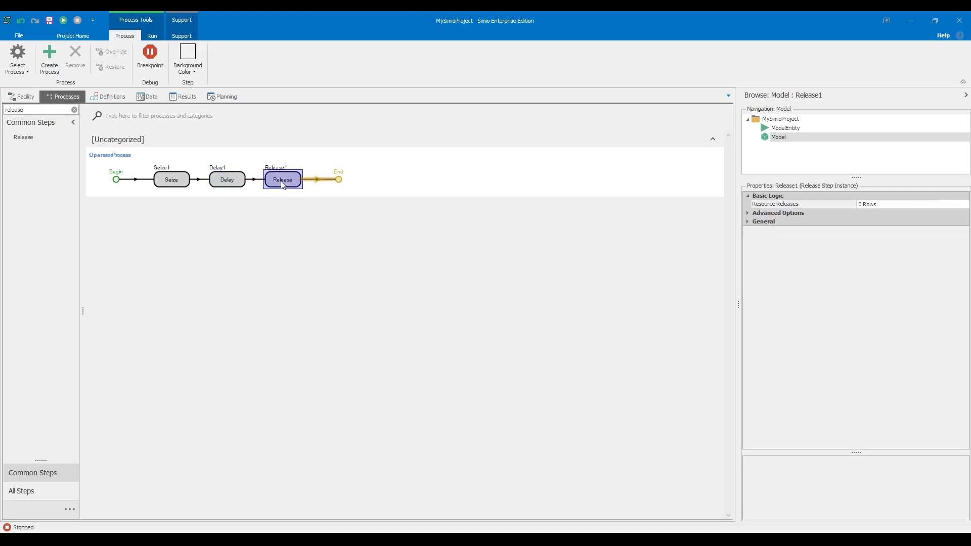
click(243, 178)
click(310, 182)
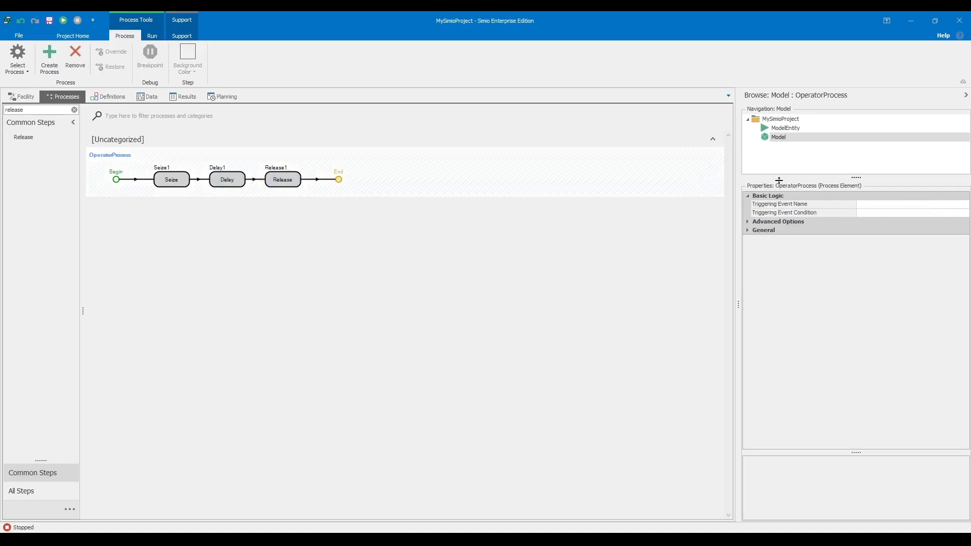
click(298, 183)
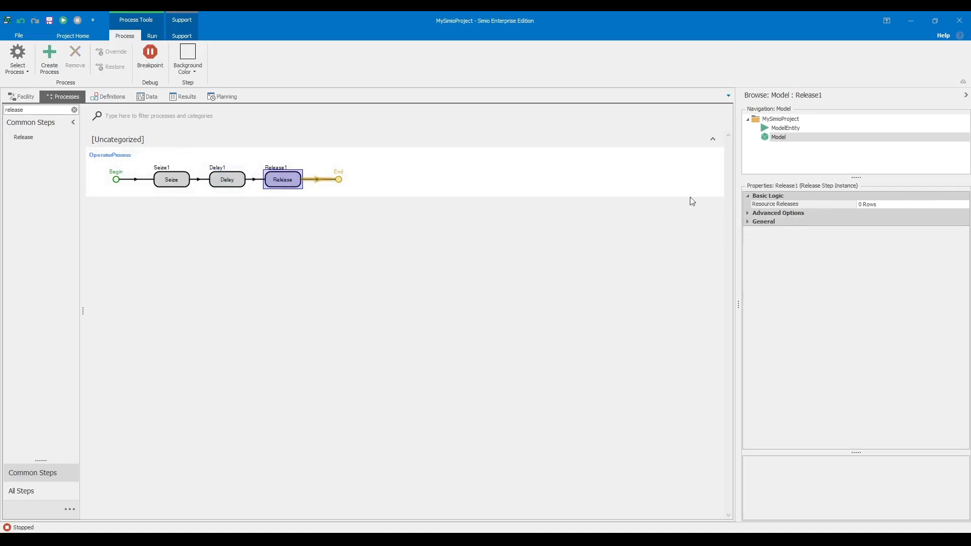
click(934, 207)
click(965, 205)
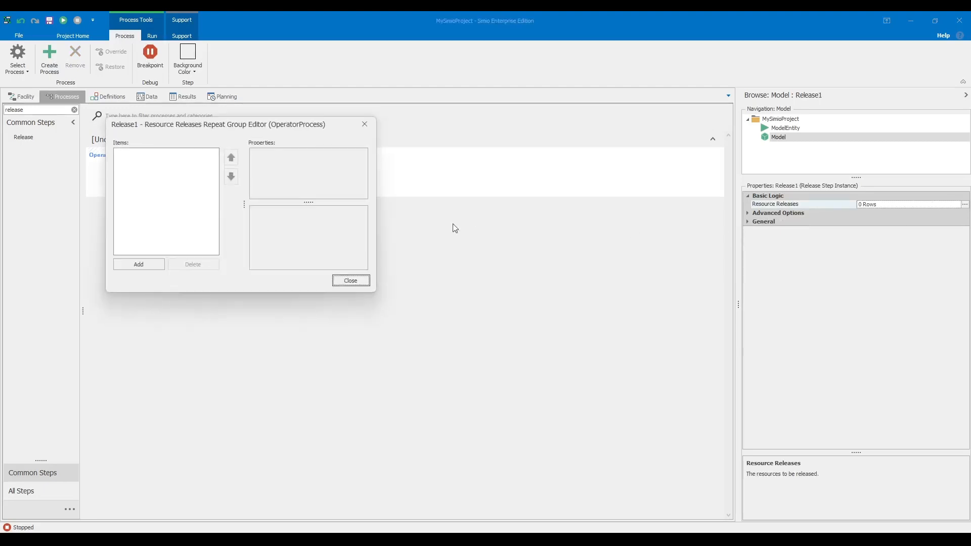
click(142, 267)
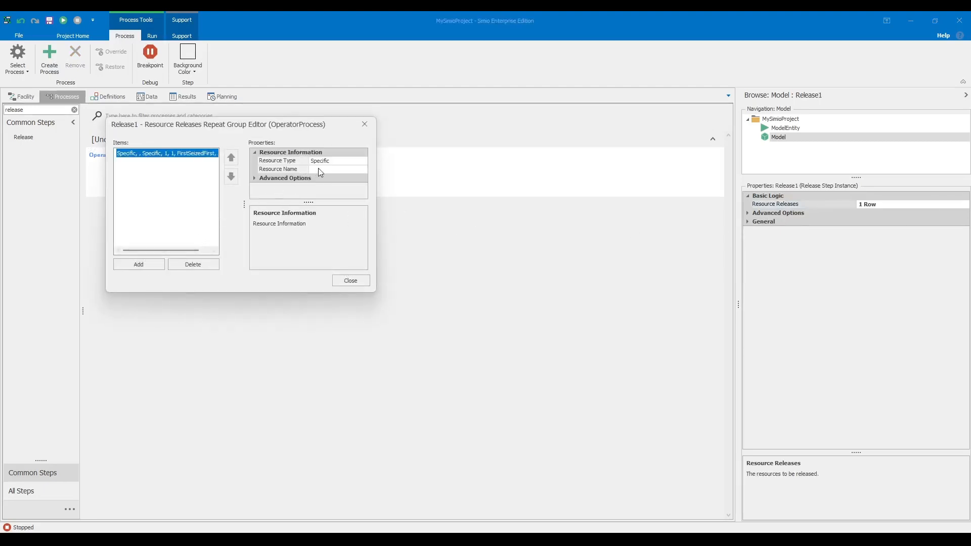
click(322, 170)
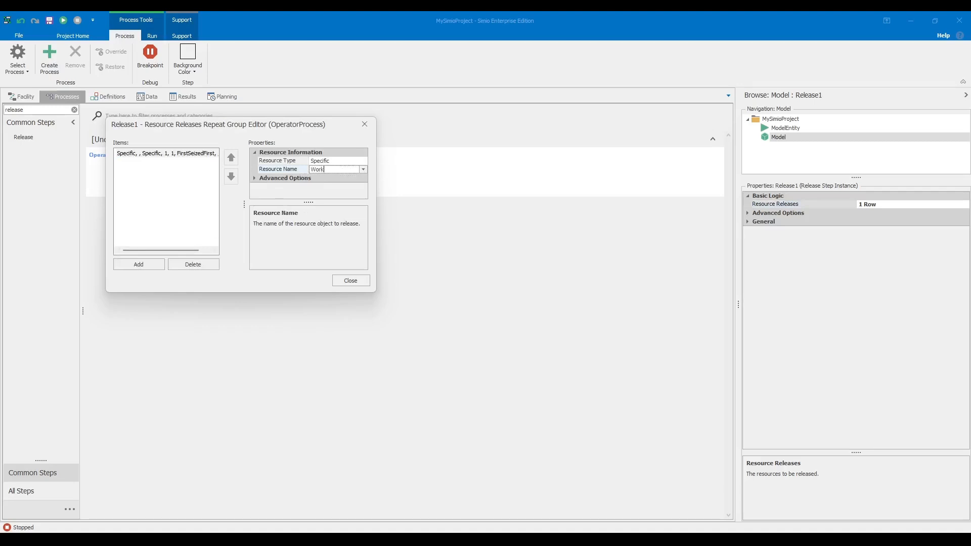
key(Return)
click(256, 179)
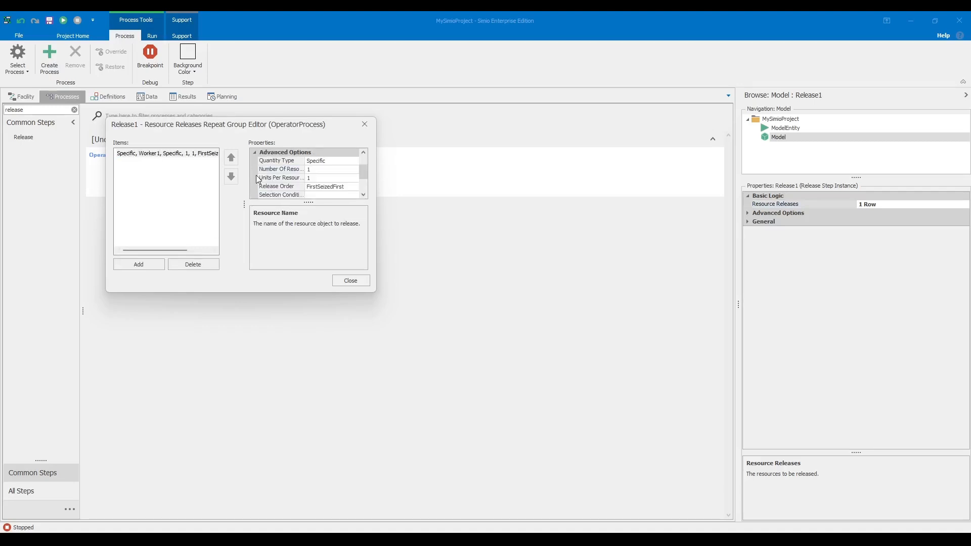
click(350, 281)
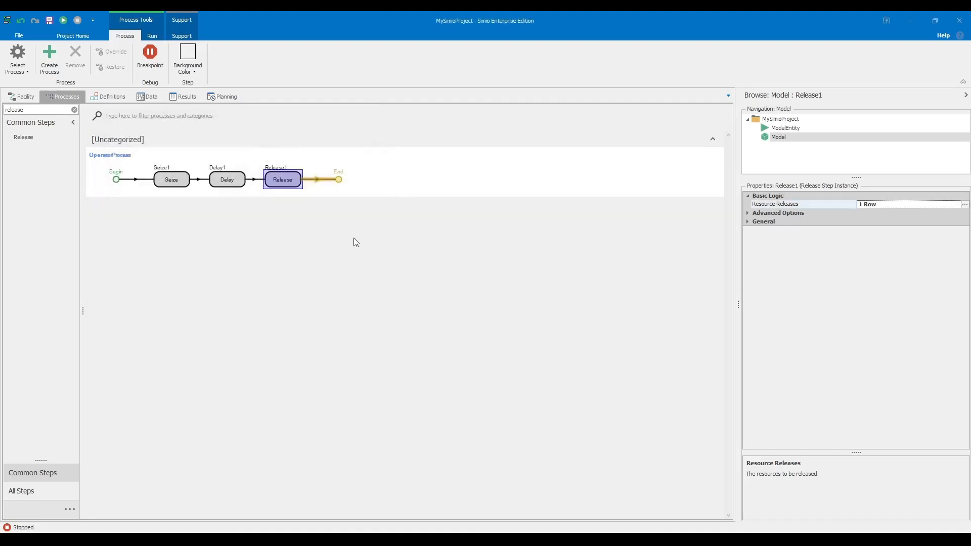
- Clear the process filter to show OperatorProcess, then return to the Facility view
click(354, 235)
text(q)
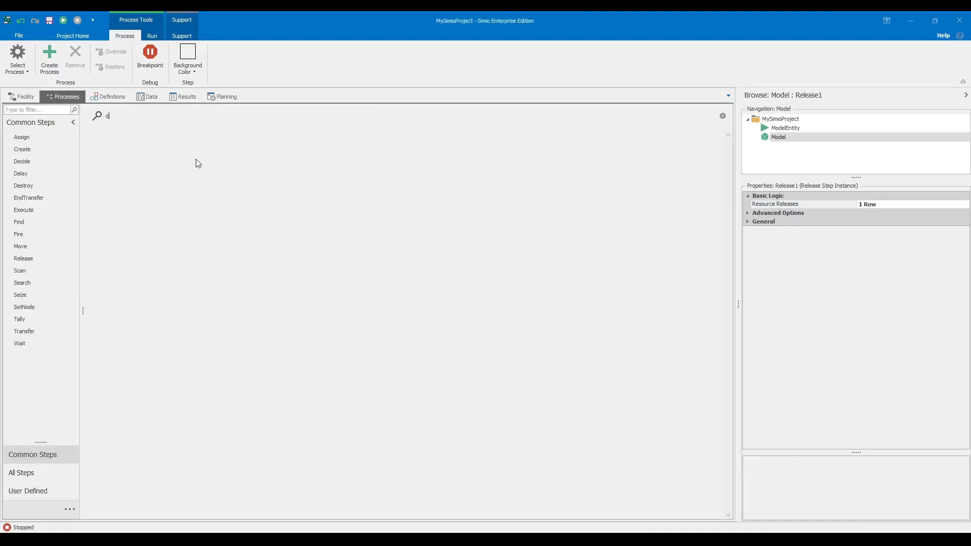
click(723, 116)
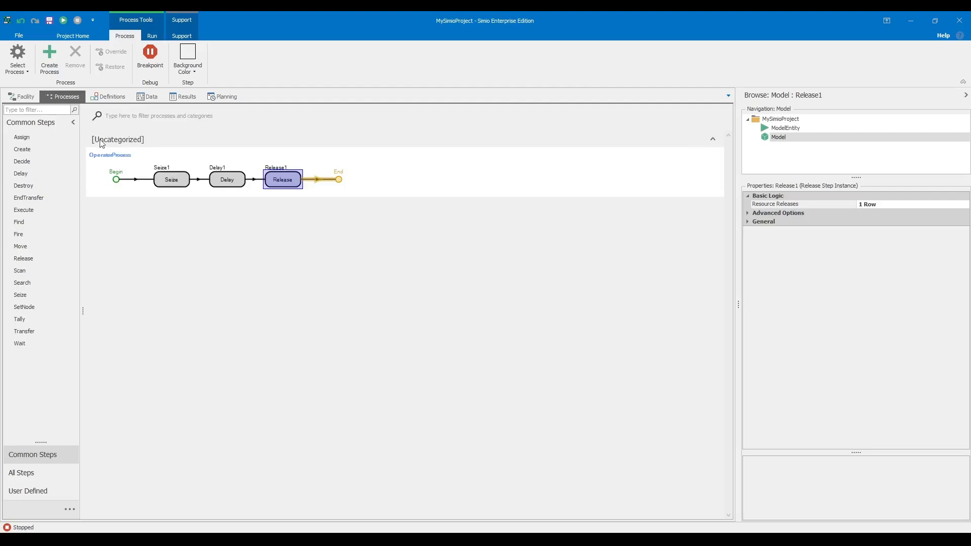
click(14, 101)
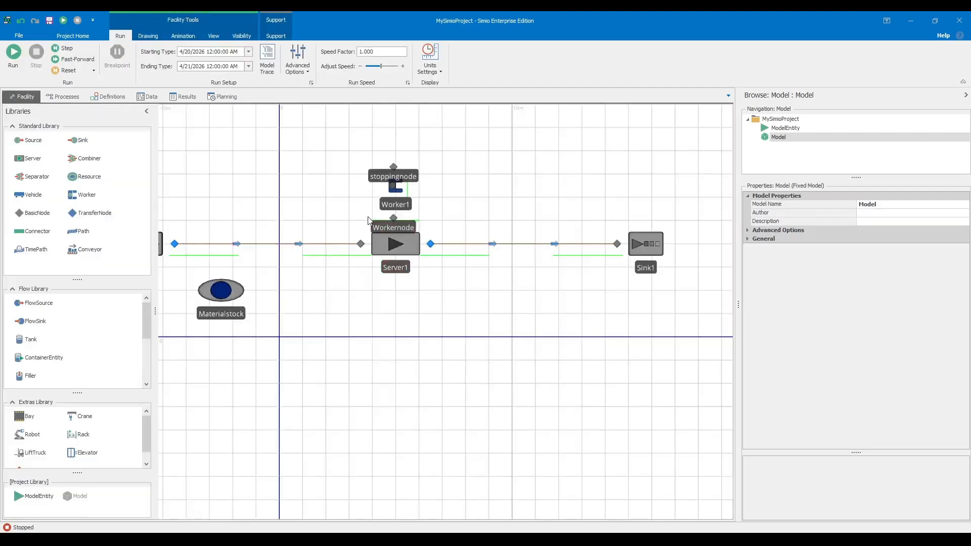
scroll(368, 217, down, 2)
drag(354, 209, 381, 241)
scroll(385, 227, up, 2)
scroll(376, 222, down, 2)
scroll(381, 241, up, 2)
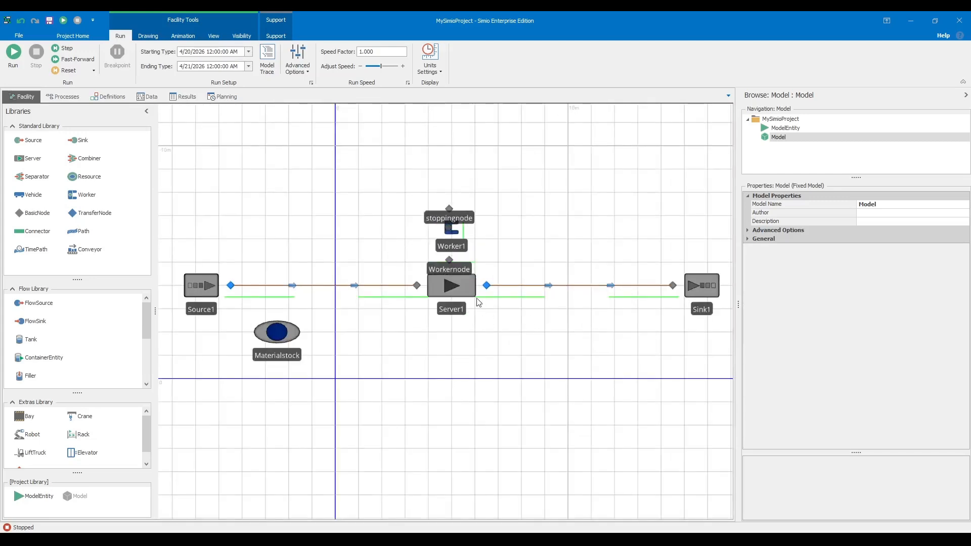
click(458, 287)
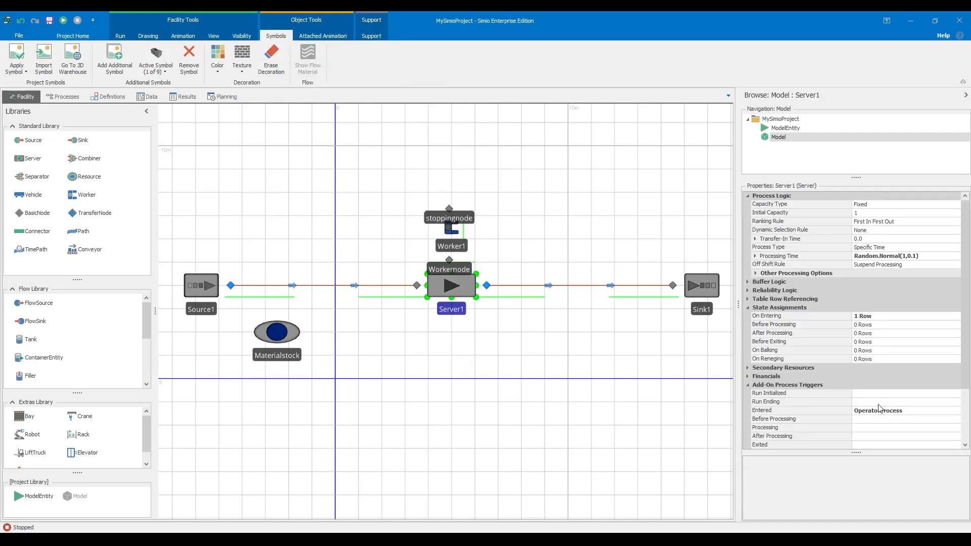
click(557, 346)
drag(567, 340, 512, 362)
drag(512, 263, 569, 254)
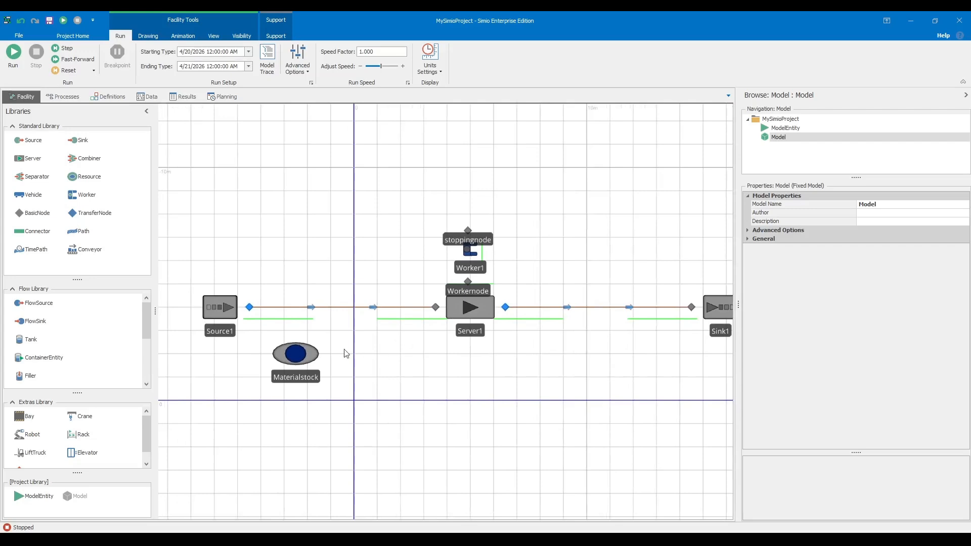
scroll(372, 351, down, 2)
drag(448, 365, 407, 389)
scroll(462, 315, up, 2)
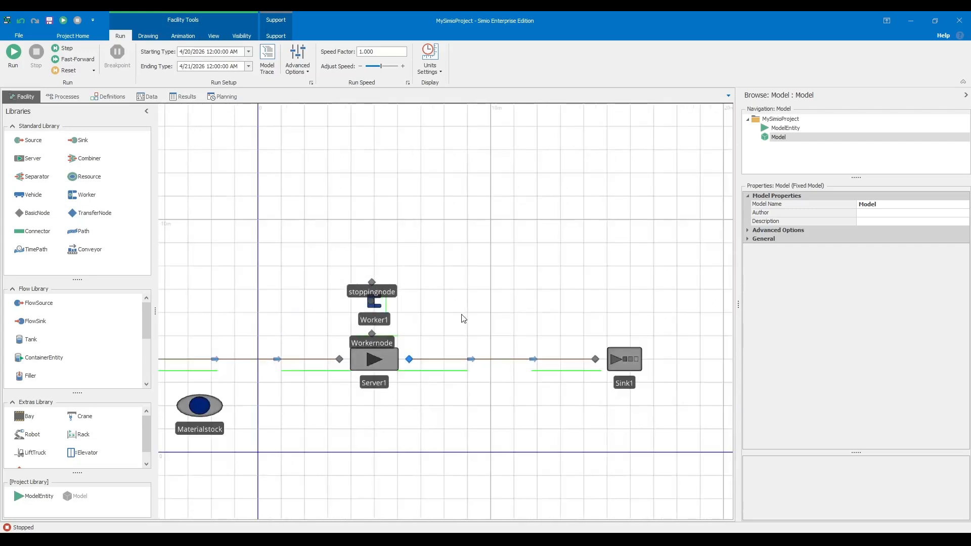
scroll(413, 303, up, 2)
drag(374, 350, 414, 309)
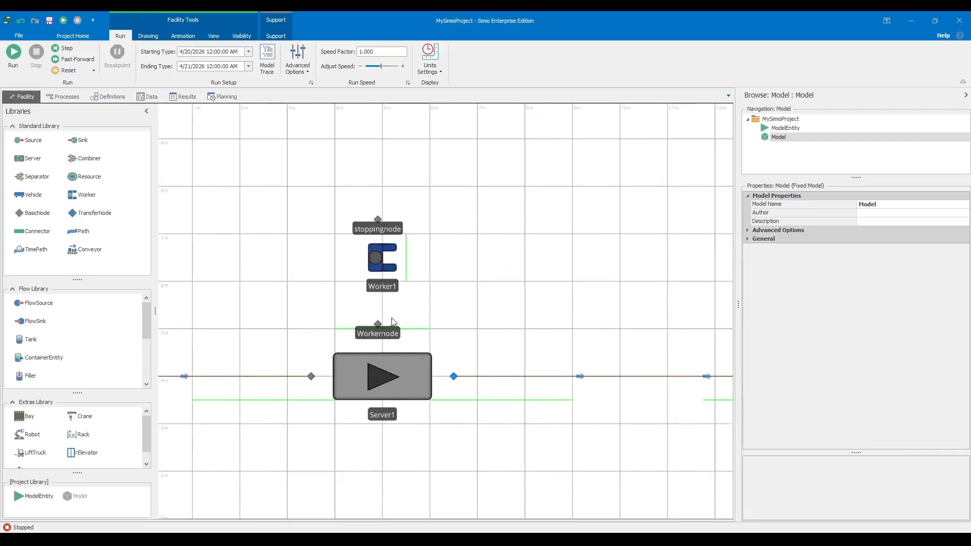
- Add a custom-condition On Entering assignment to Workernode for state variable Workeratstation
click(378, 324)
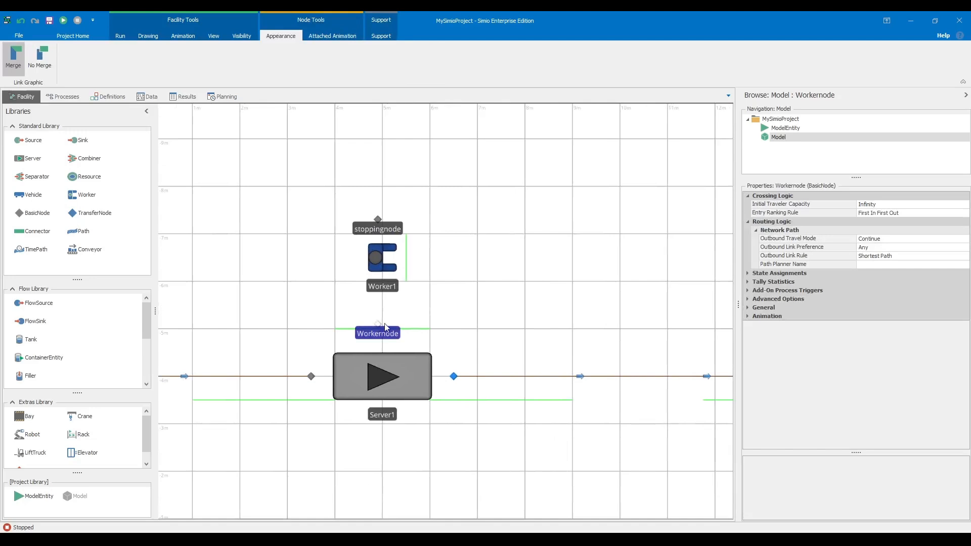
click(748, 273)
double_click(759, 282)
click(138, 265)
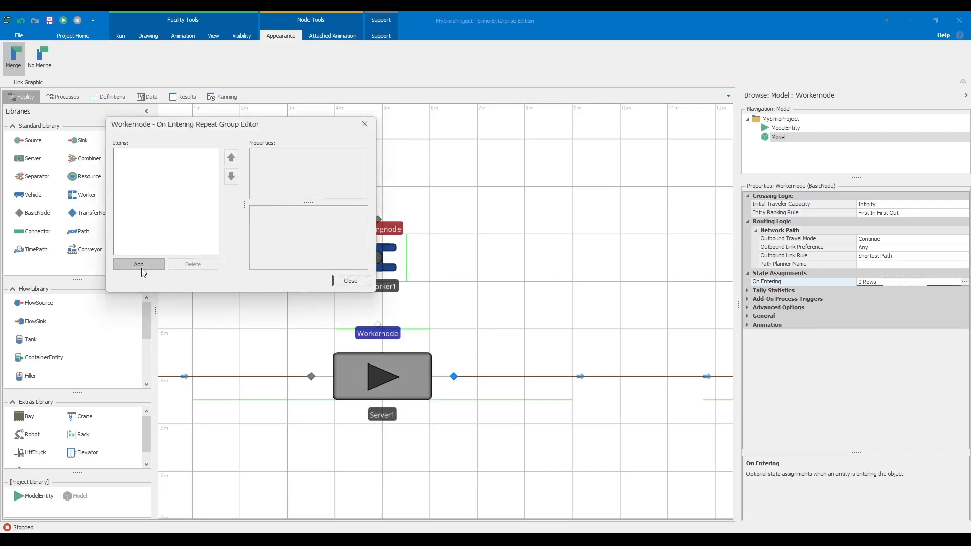
click(333, 163)
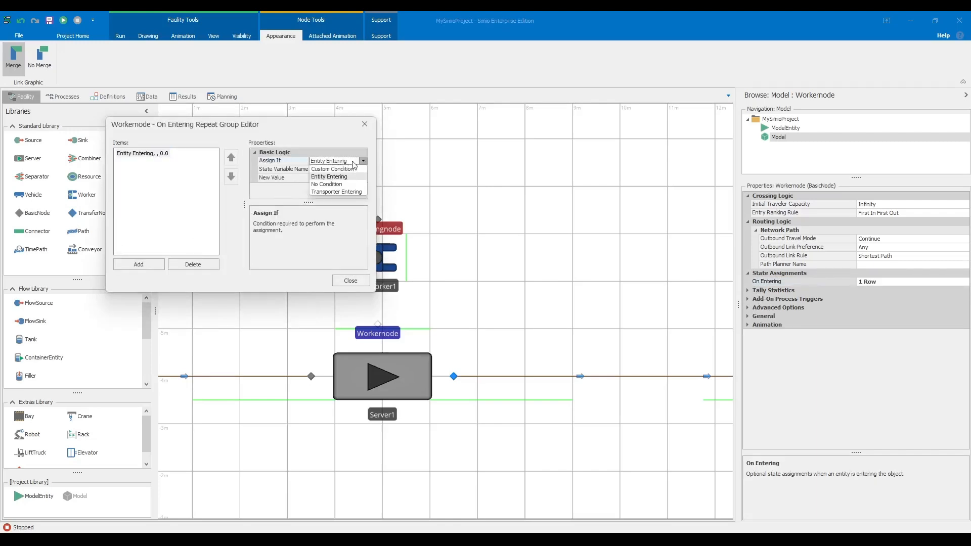
click(341, 174)
click(340, 170)
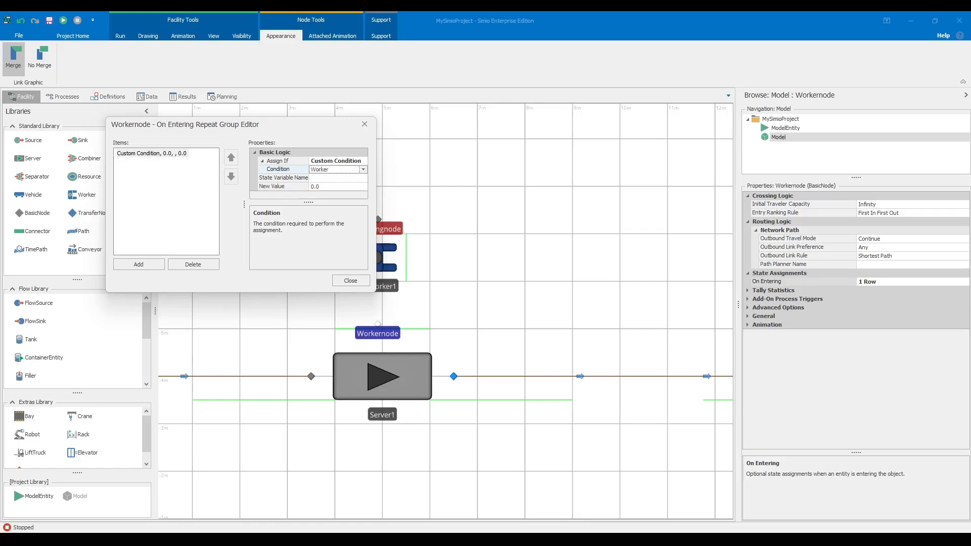
key(Return)
click(340, 177)
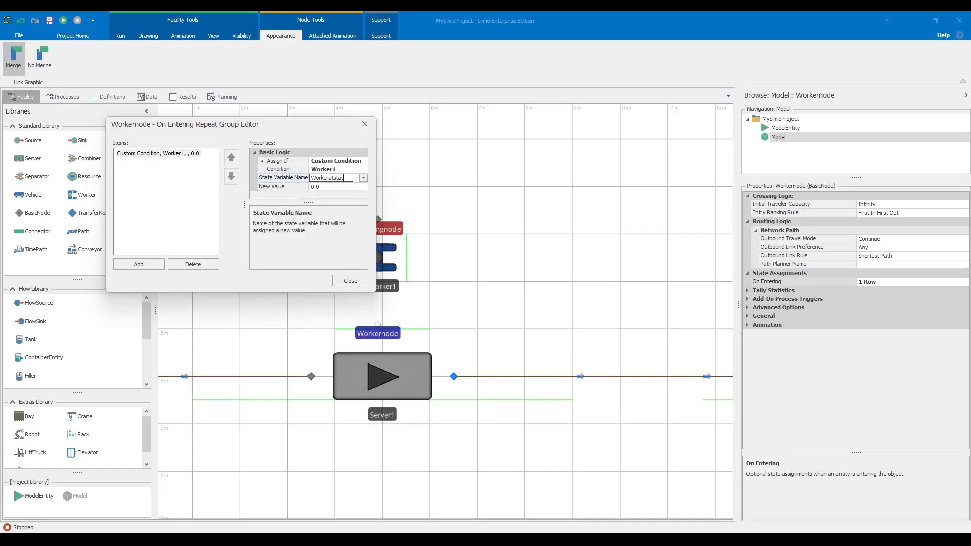
key(Return)
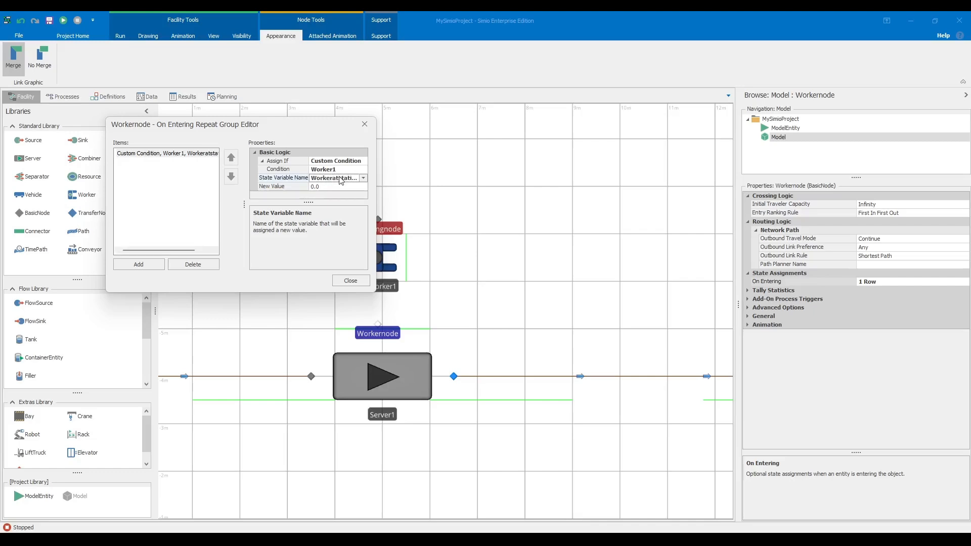
click(351, 281)
- Check Worker1, then change the Workernode assignment's condition to Worker
click(497, 248)
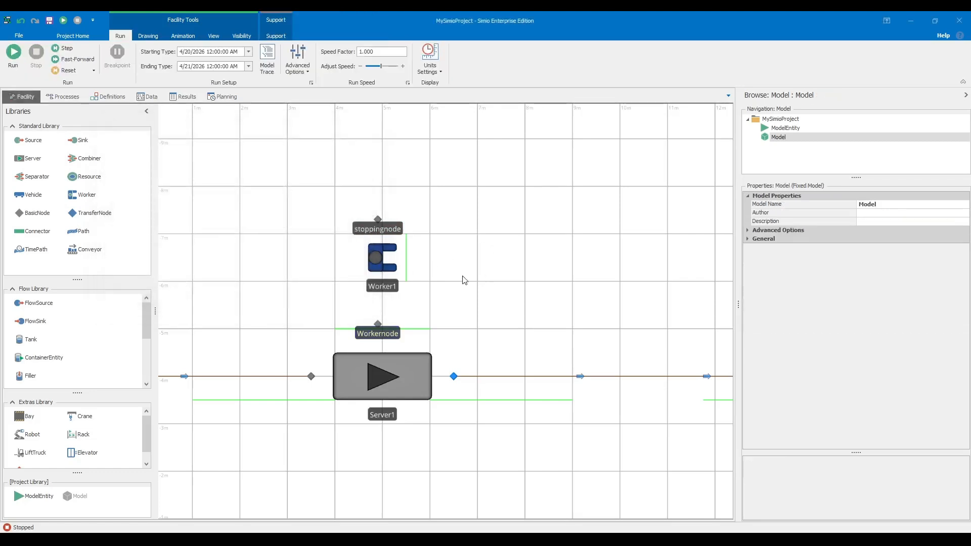
click(382, 260)
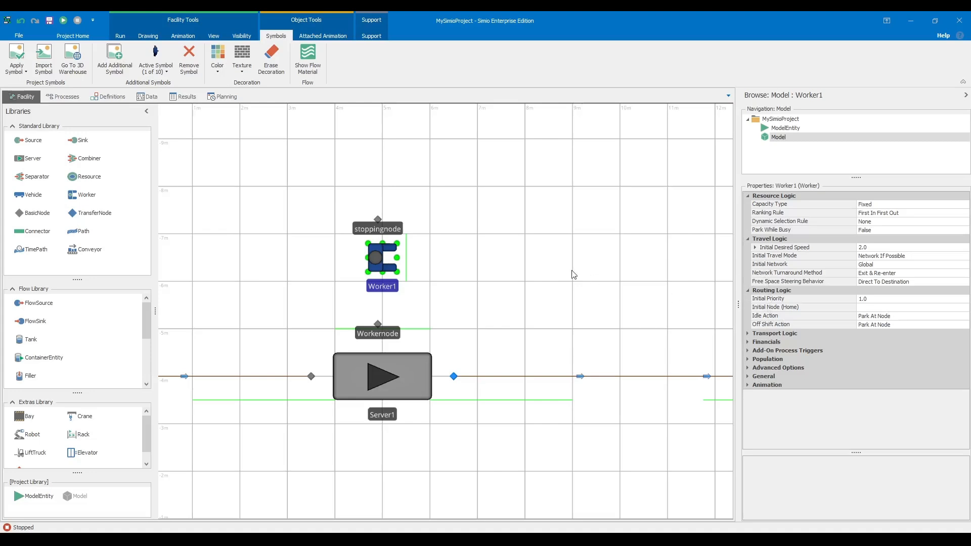
click(506, 315)
click(384, 286)
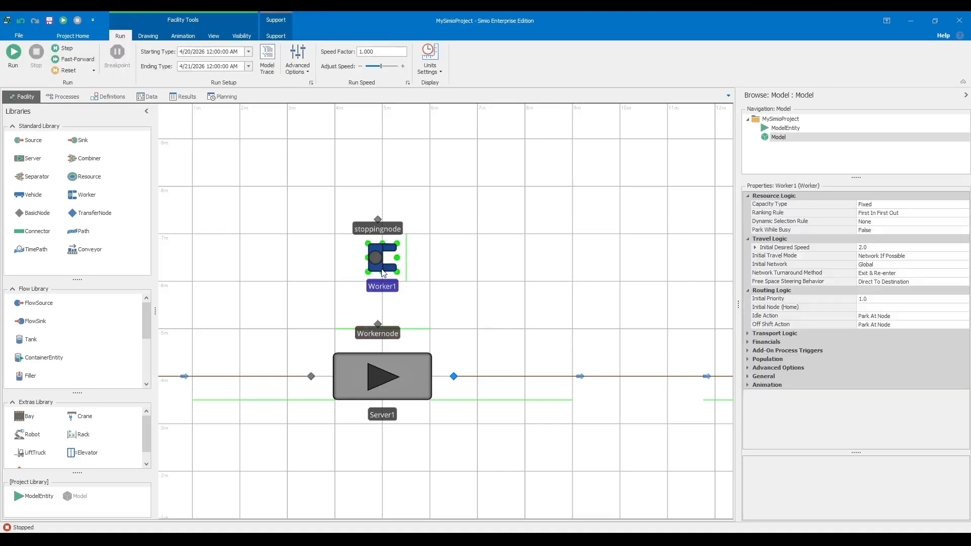
click(378, 323)
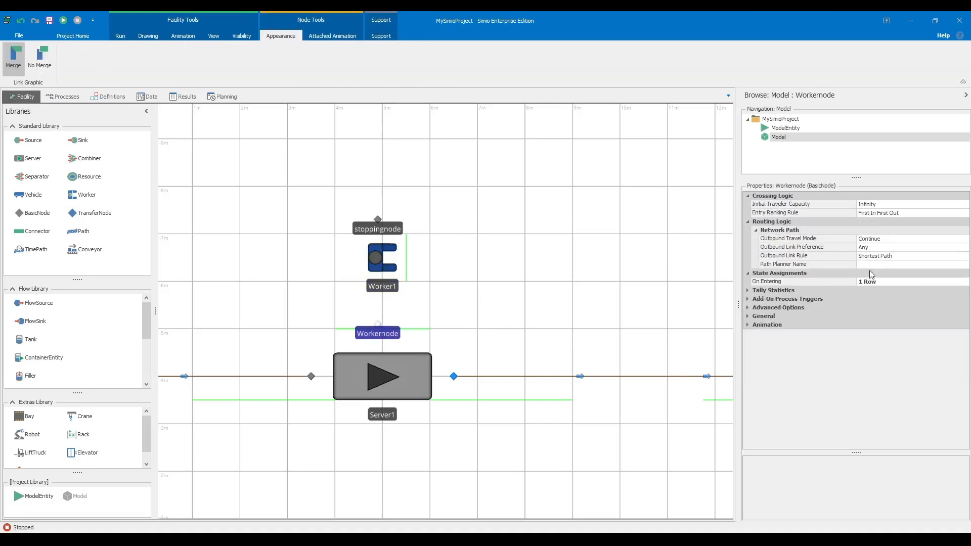
click(968, 283)
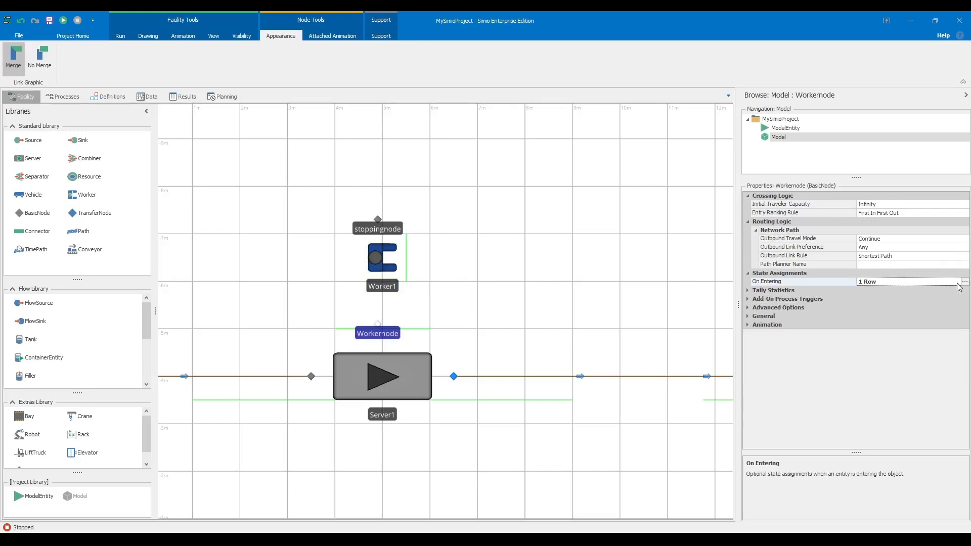
click(964, 282)
click(343, 170)
key(Return)
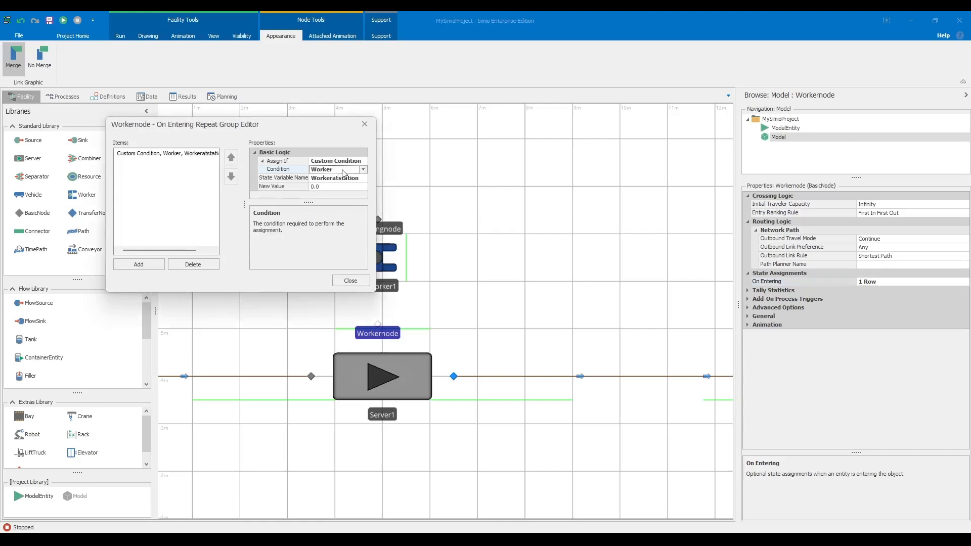
click(365, 281)
click(468, 239)
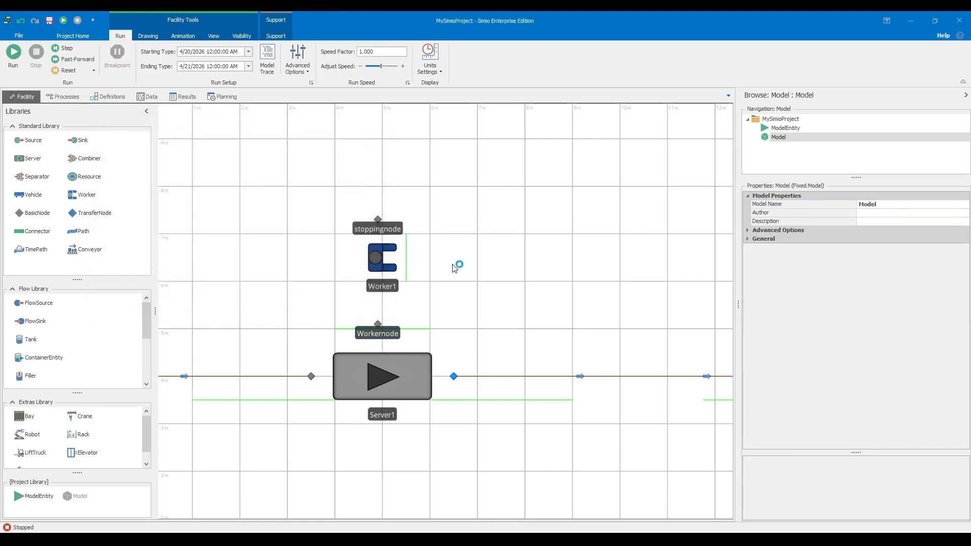
- Run the model and fast-forward to the end of the 24-hour horizon
scroll(538, 276, down, 3)
scroll(515, 288, up, 2)
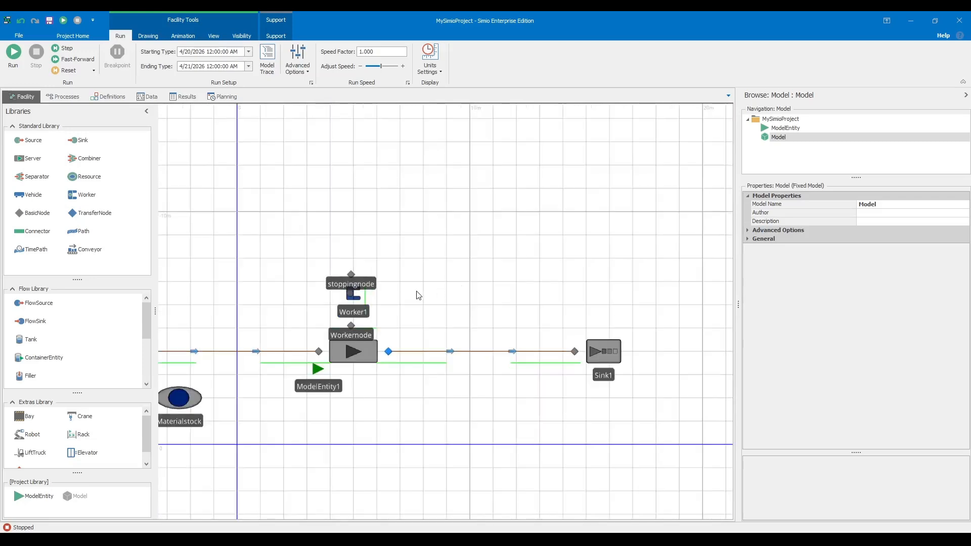
drag(422, 295, 472, 277)
click(13, 55)
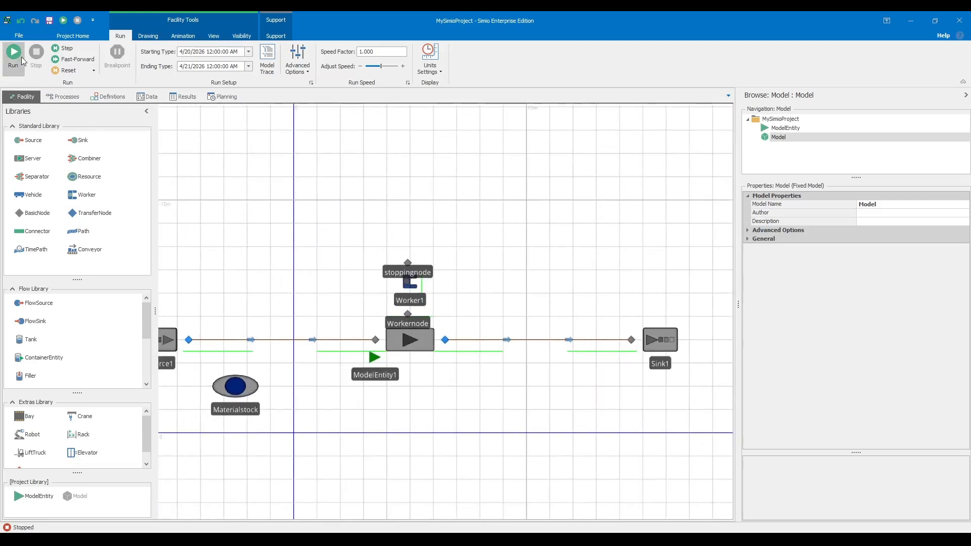
click(64, 61)
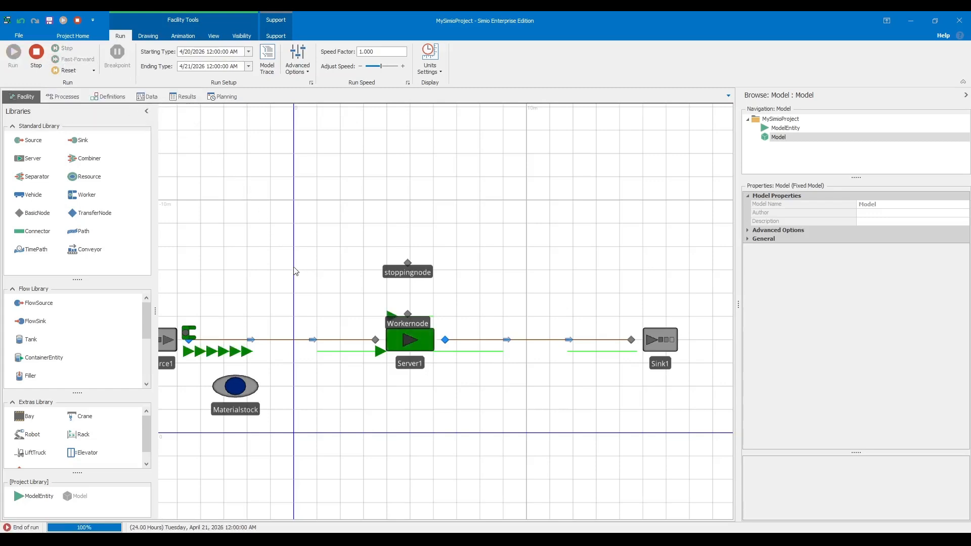
drag(296, 271, 317, 254)
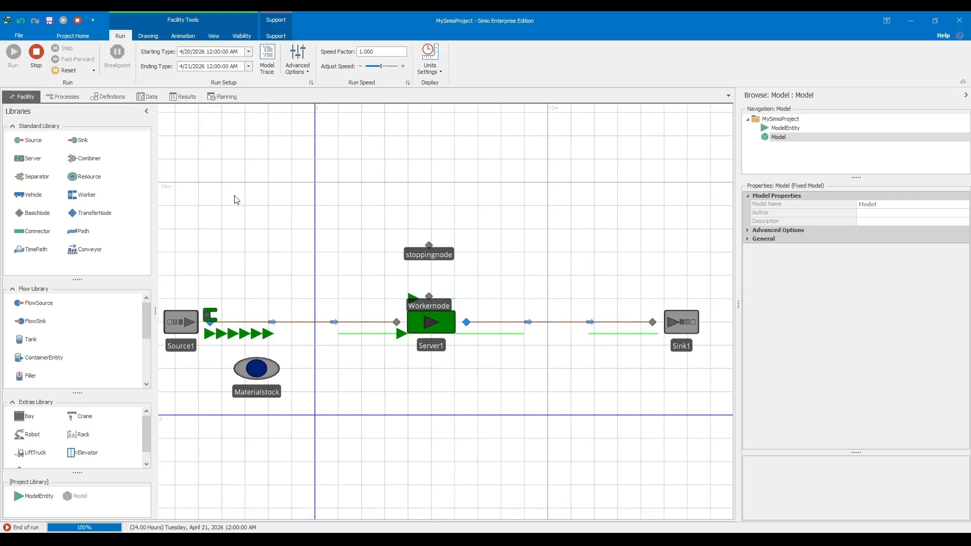
- Review the Results pivot grid statistics for Server1, Sink1, Source1 and Worker1
click(185, 97)
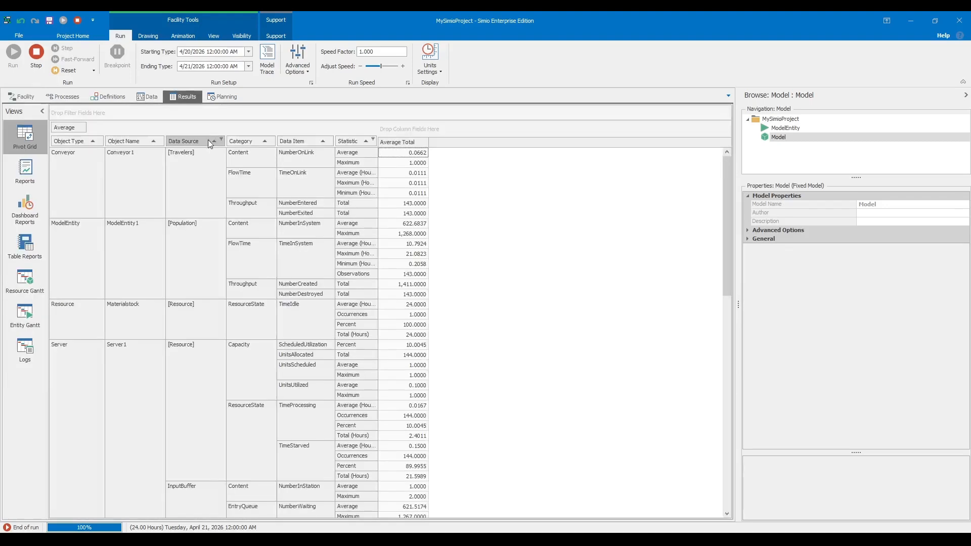
scroll(417, 186, down, 1)
scroll(416, 184, down, 15)
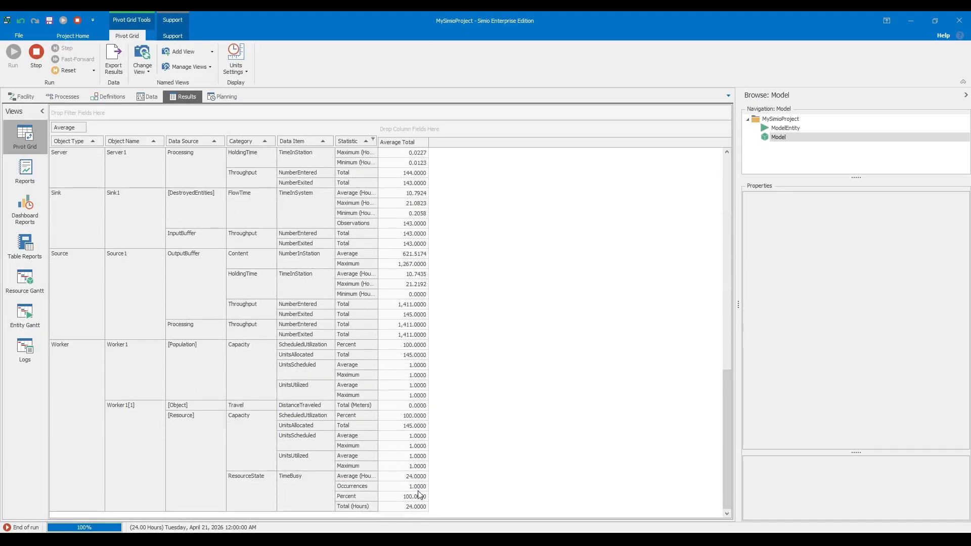
scroll(419, 446, up, 1)
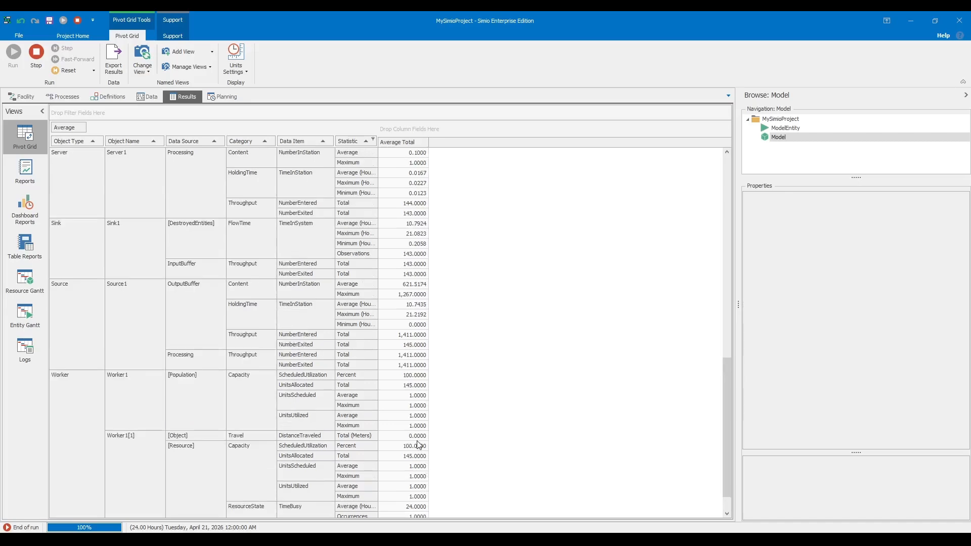
scroll(418, 446, up, 14)
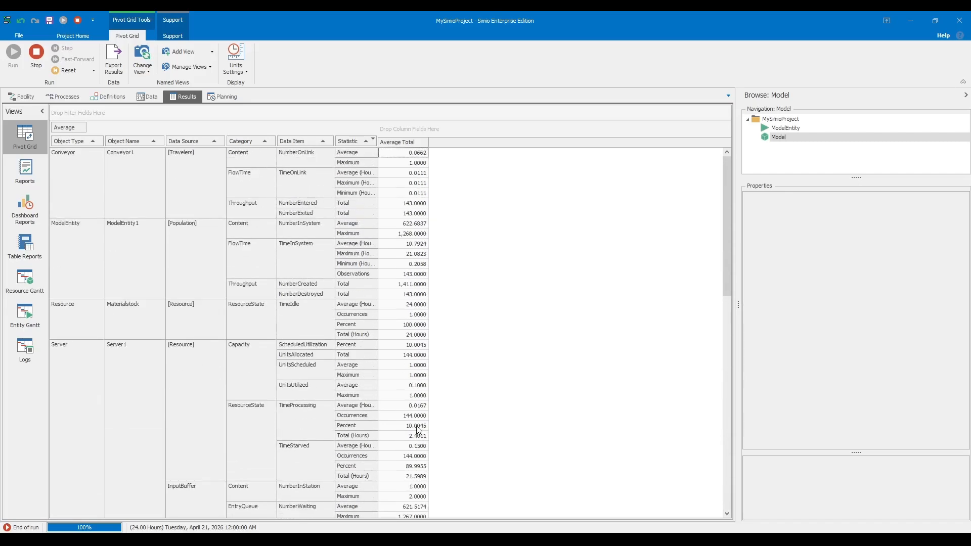
scroll(152, 253, down, 20)
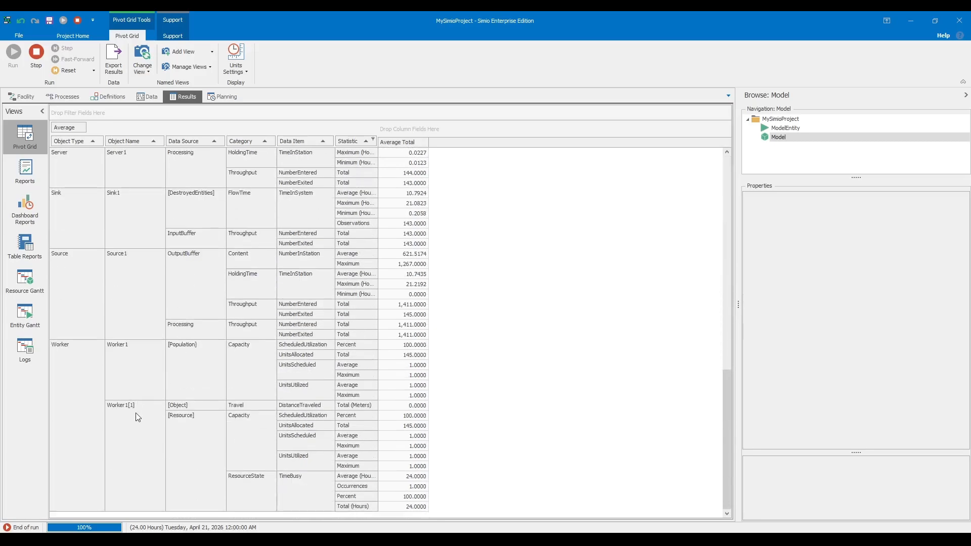
scroll(375, 416, up, 15)
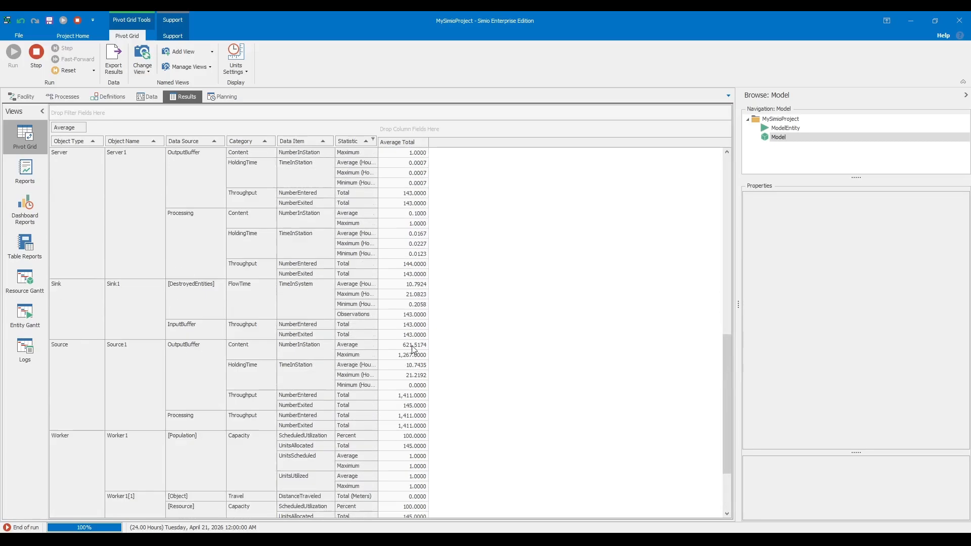